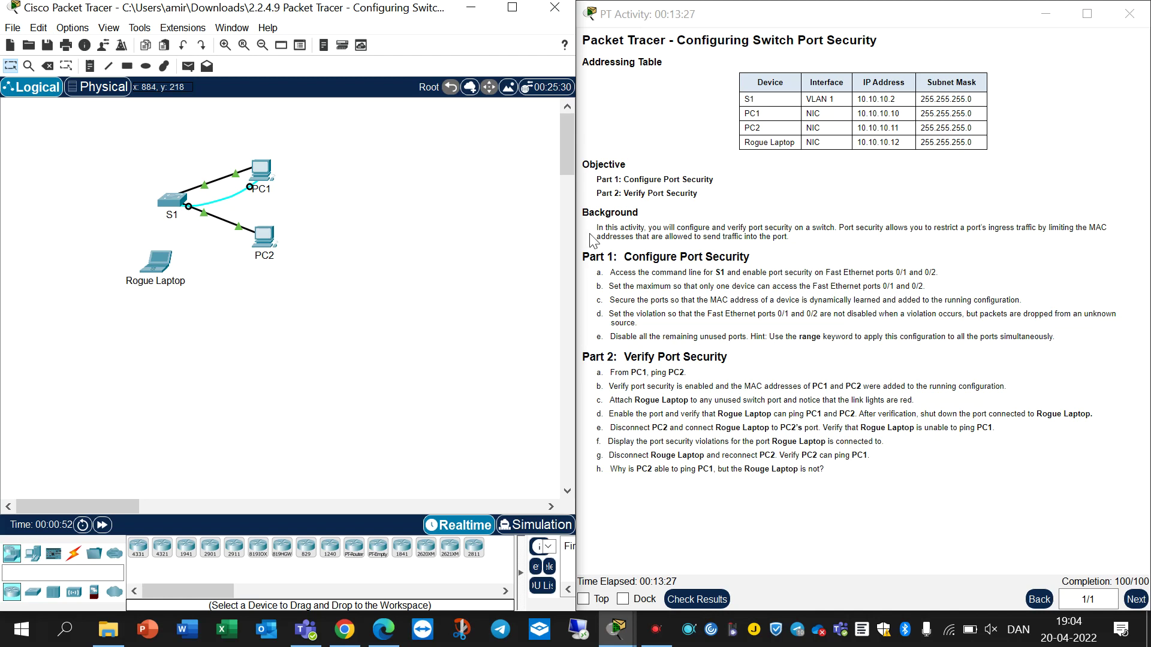
- Open the command line of switch S1 and enter privileged mode, followed by global configuration mode
{"action": "left_click", "coordinate": [174, 203]}
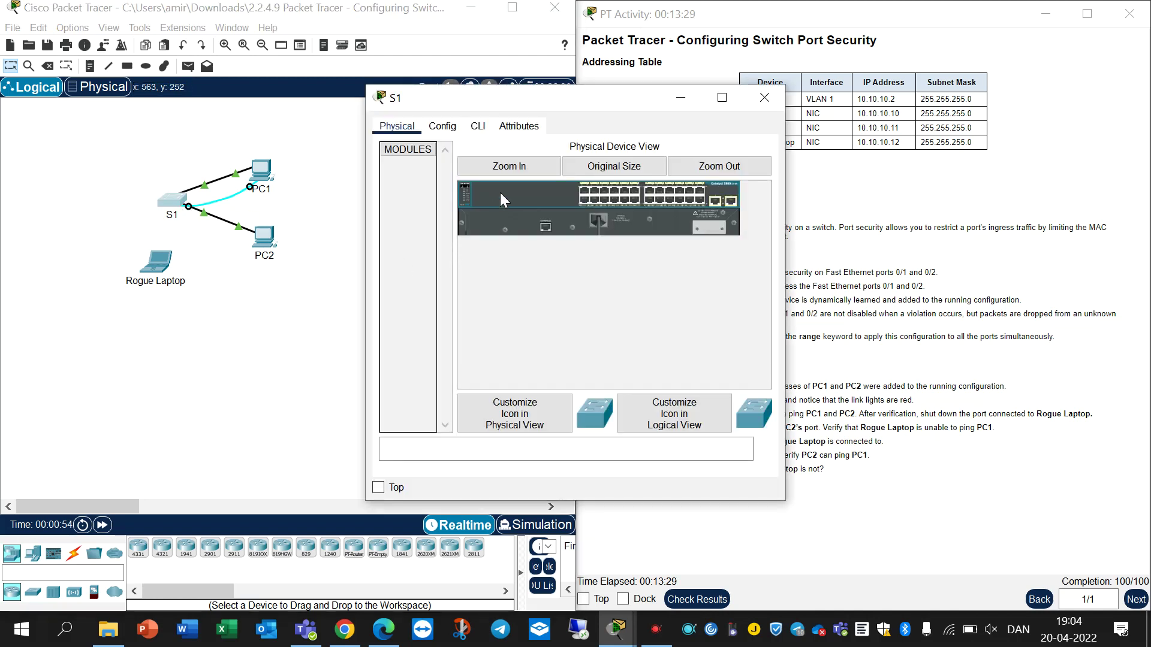
{"action": "left_click", "coordinate": [478, 126]}
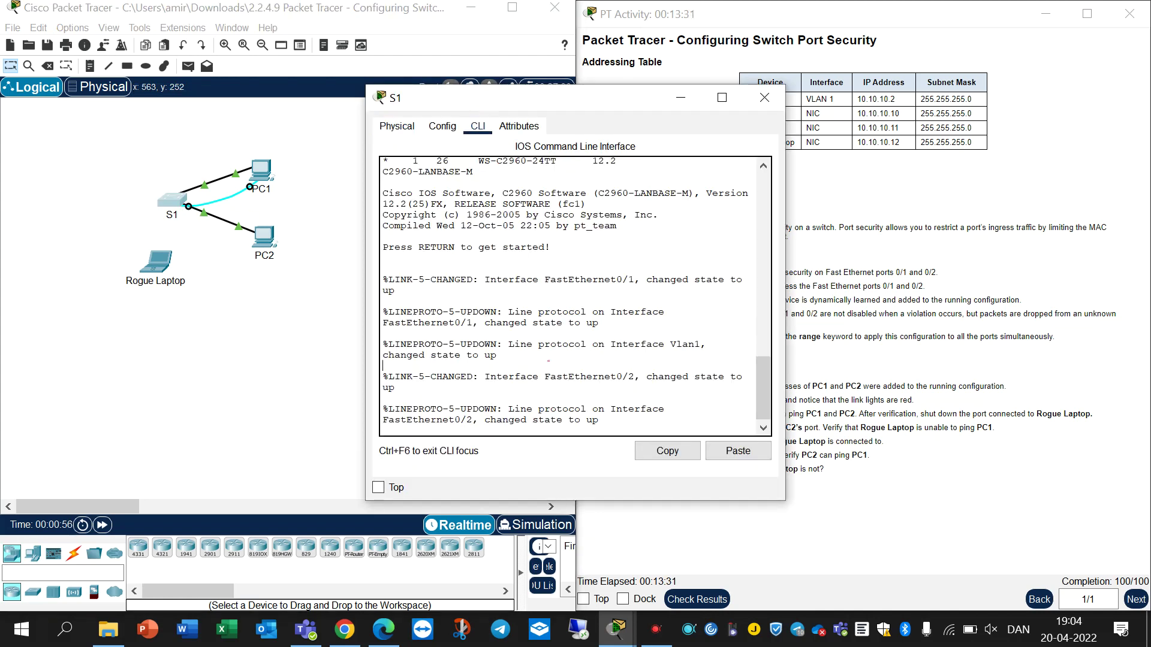
{"action": "key", "text": "Return"}
{"action": "key", "text": "Return"}
{"action": "key", "text": "Return"}
{"action": "key", "text": "Return"}
{"action": "key", "text": "Return"}
{"action": "key", "text": "Return"}
{"action": "key", "text": "Return"}
{"action": "key", "text": "Return"}
{"action": "key", "text": "Return"}
{"action": "key", "text": "Return"}
{"action": "key", "text": "Return"}
{"action": "key", "text": "Return"}
{"action": "key", "text": "Return"}
{"action": "key", "text": "Return"}
{"action": "key", "text": "Return"}
{"action": "key", "text": "Return"}
{"action": "key", "text": "Return"}
{"action": "key", "text": "Return"}
{"action": "key", "text": "Return"}
{"action": "key", "text": "Return"}
{"action": "type", "text": "en"}
{"action": "key", "text": "Return"}
{"action": "type", "text": "conf t"}
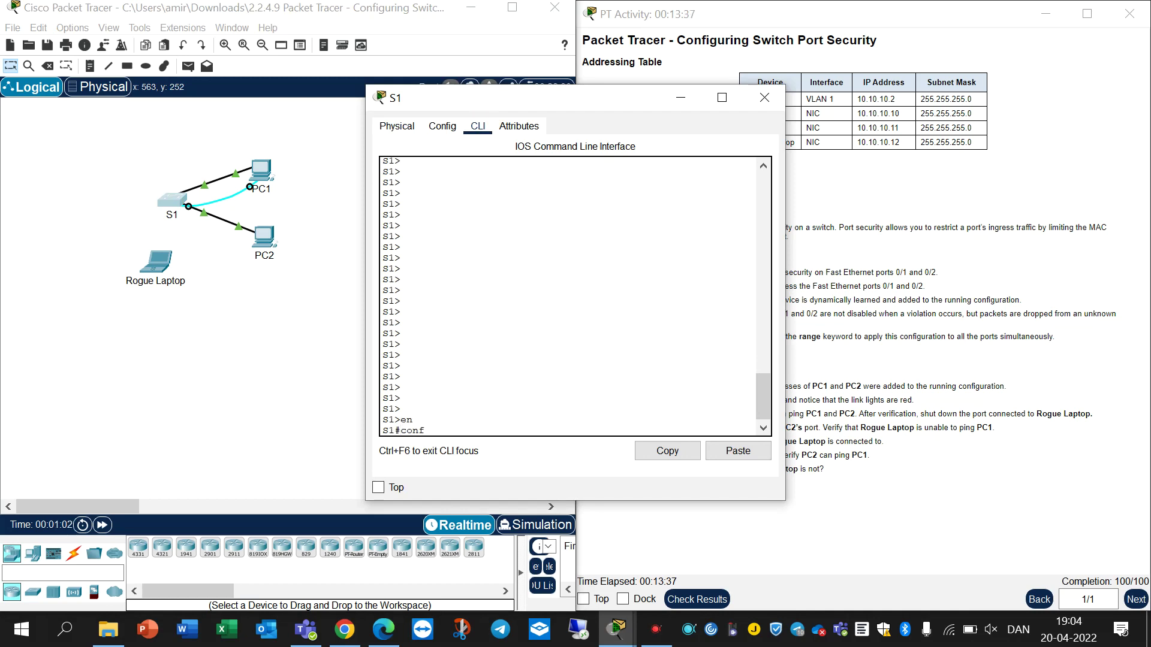
{"action": "key", "text": "Return"}
- Enter configuration of the interface range fastEthernet 0/1-2 on S1, keeping the activity instructions uncovered
{"action": "mouse_move", "coordinate": [567, 103]}
{"action": "left_mouse_down"}
{"action": "mouse_move", "coordinate": [432, 224]}
{"action": "mouse_move", "coordinate": [271, 301]}
{"action": "left_mouse_up"}
{"action": "left_click", "coordinate": [260, 366]}
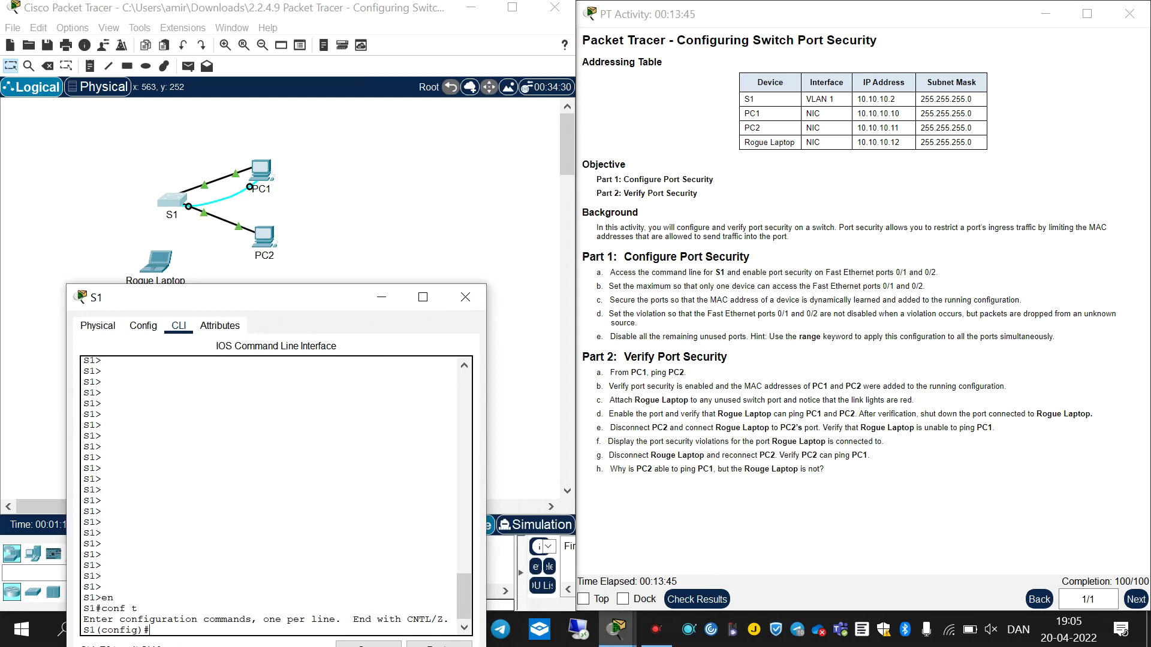
{"action": "type", "text": "int"}
{"action": "key", "text": "Tab"}
{"action": "type", "text": "ra"}
{"action": "key", "text": "Tab"}
{"action": "type", "text": "fa"}
{"action": "key", "text": "Tab"}
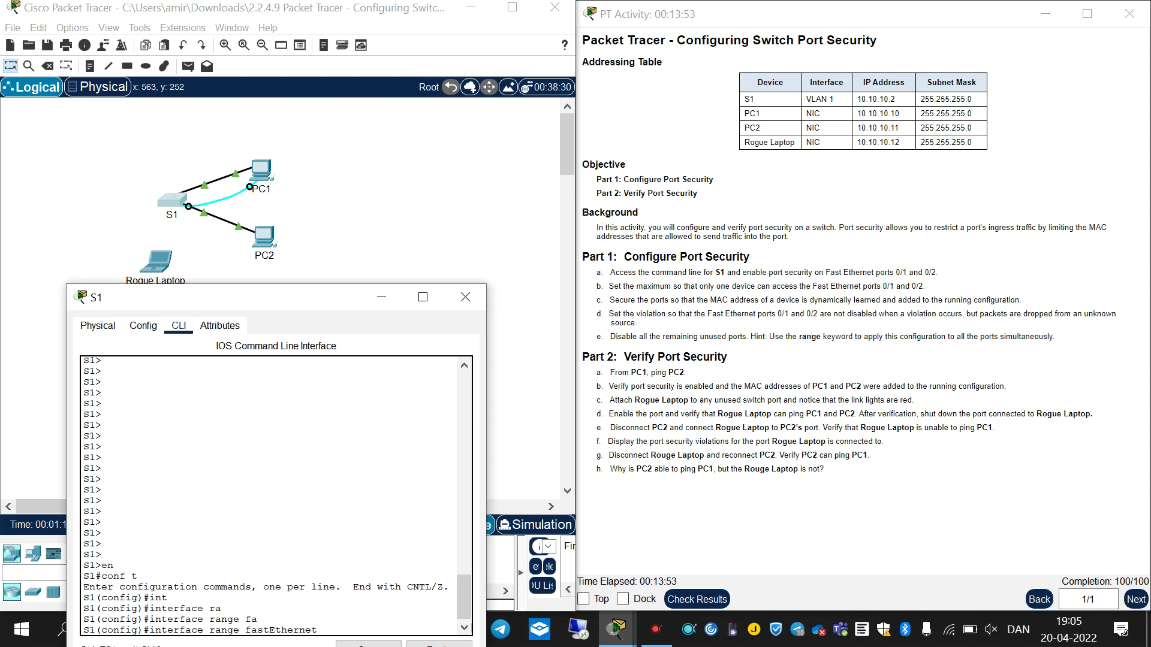
{"action": "type", "text": "0/1-2"}
{"action": "key", "text": "Return"}
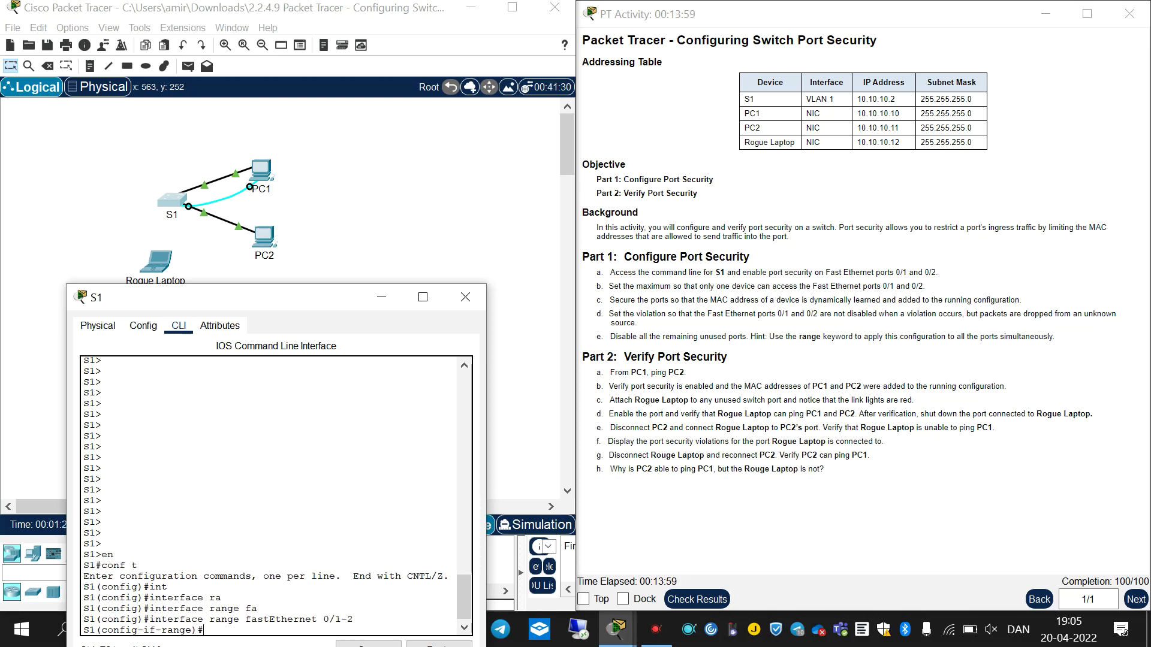
- Enable port security on the selected interface range with switchport port-security
{"action": "type", "text": "sw"}
{"action": "key", "text": "Tab"}
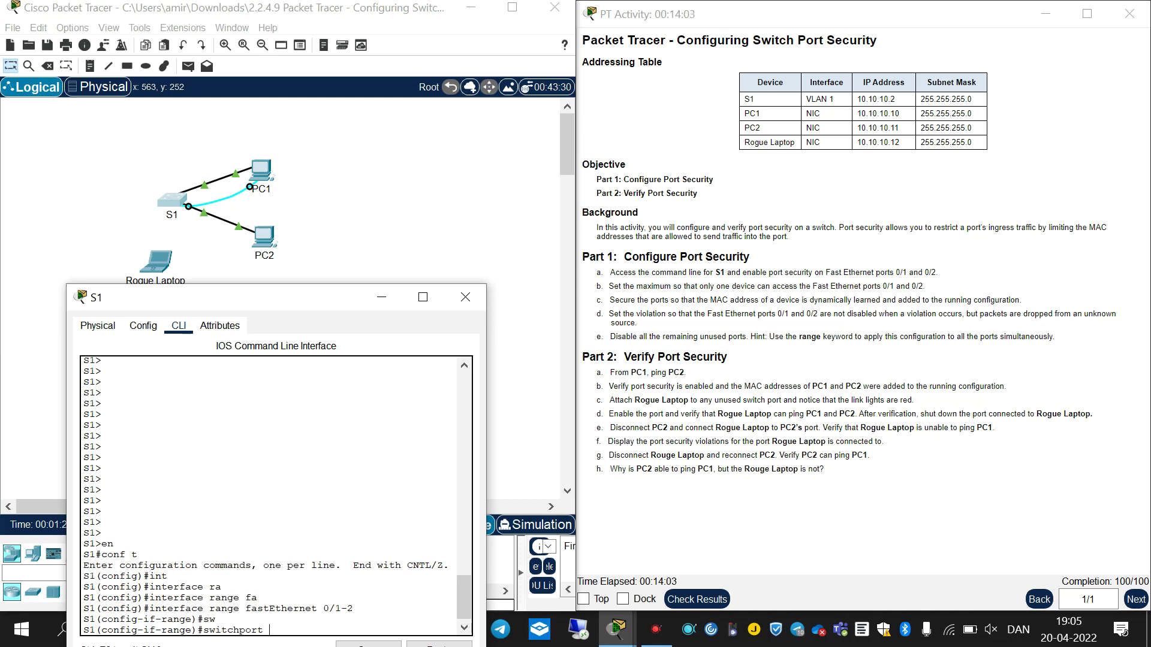
{"action": "type", "text": "po"}
{"action": "key", "text": "Tab"}
{"action": "key", "text": "Return"}
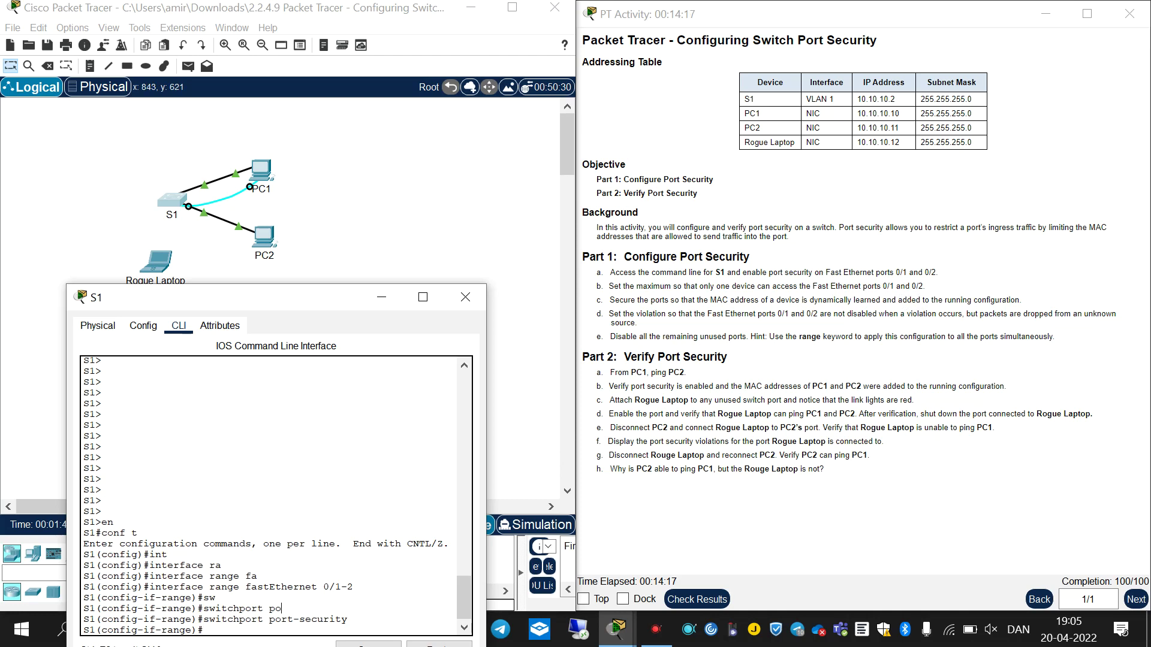
- Limit port security on fastEthernet 0/1-2 to a maximum of 1 device
{"action": "key", "text": "Up"}
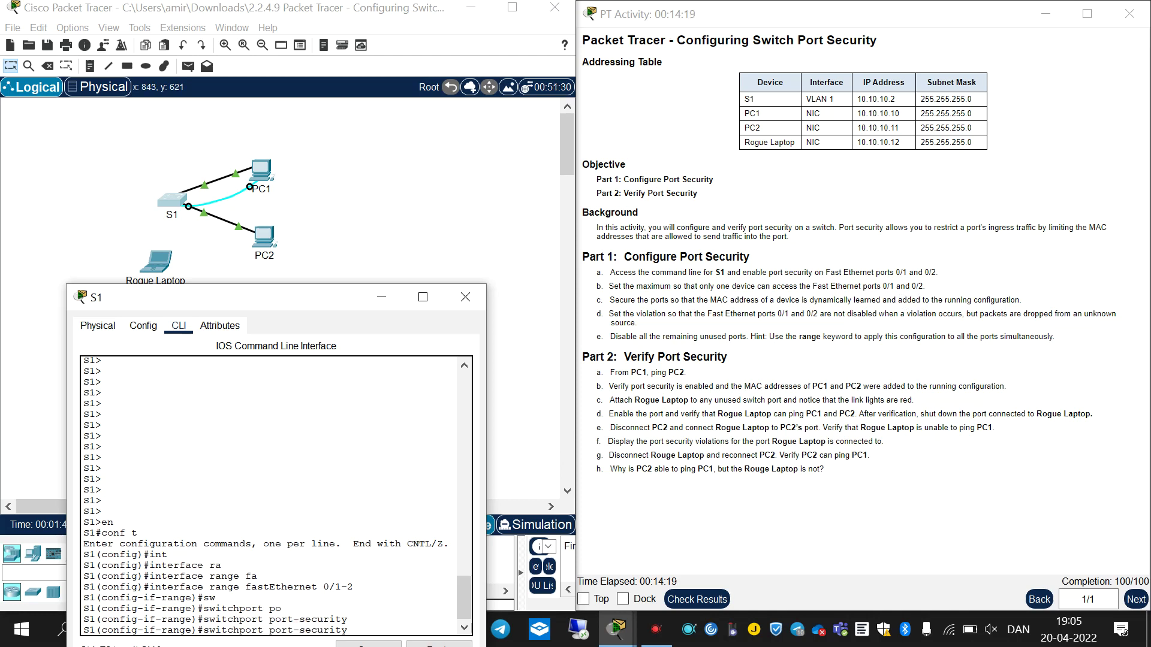
{"action": "type", "text": "ma"}
{"action": "key", "text": "Tab"}
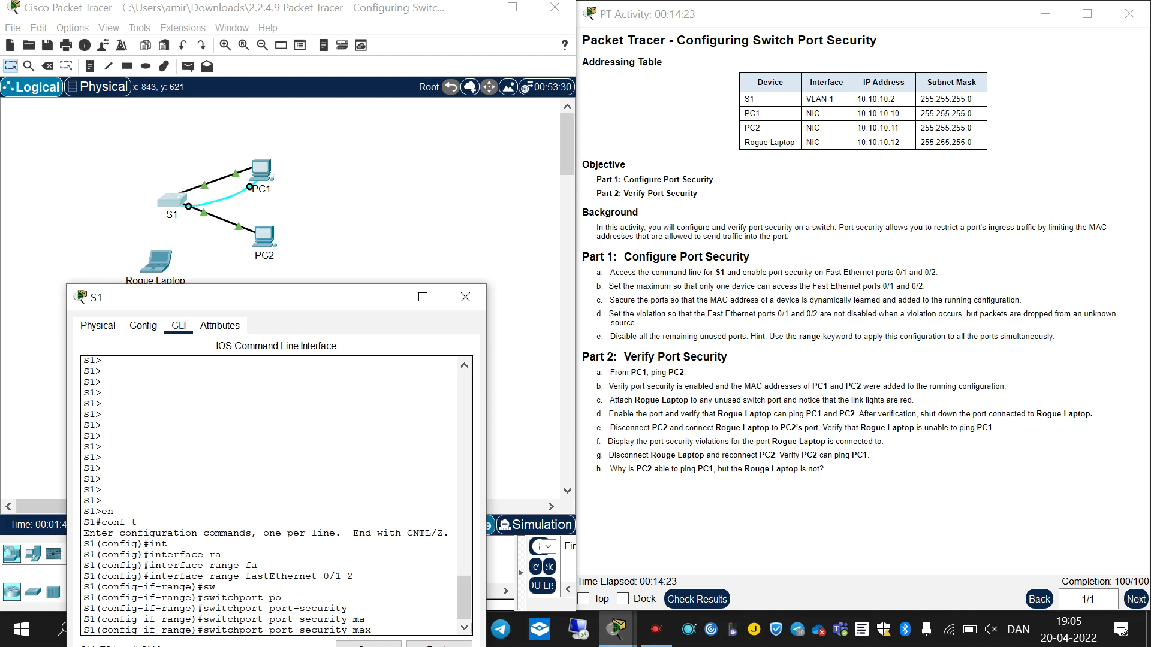
{"action": "type", "text": "x"}
{"action": "key", "text": "Tab"}
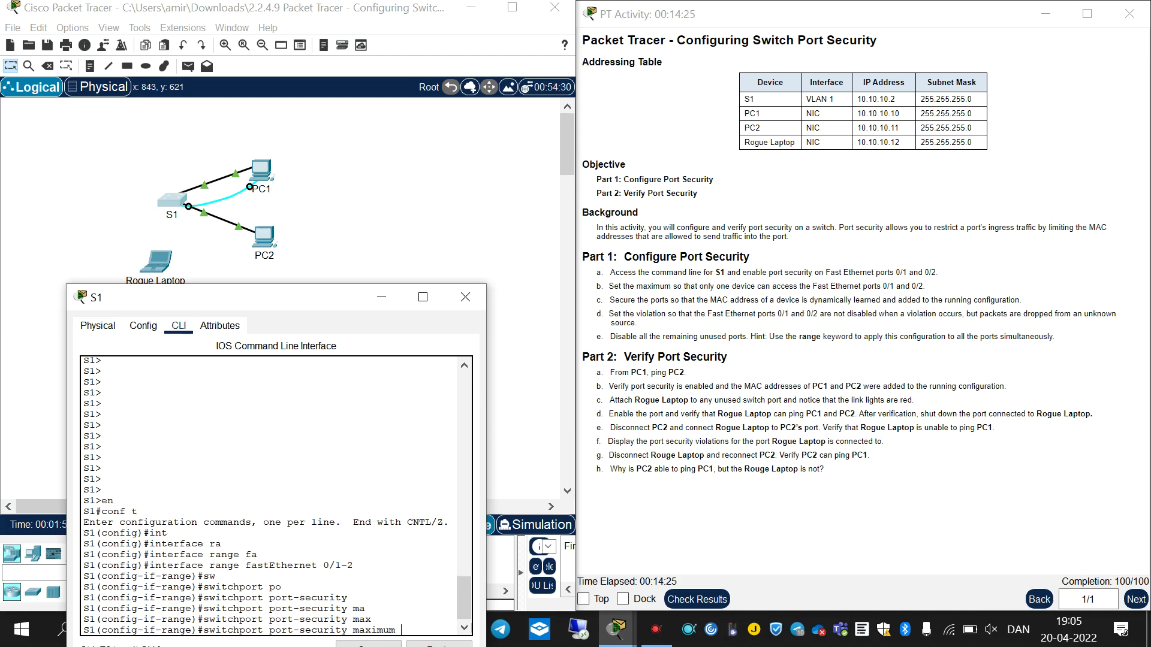
{"action": "type", "text": "1"}
{"action": "key", "text": "Return"}
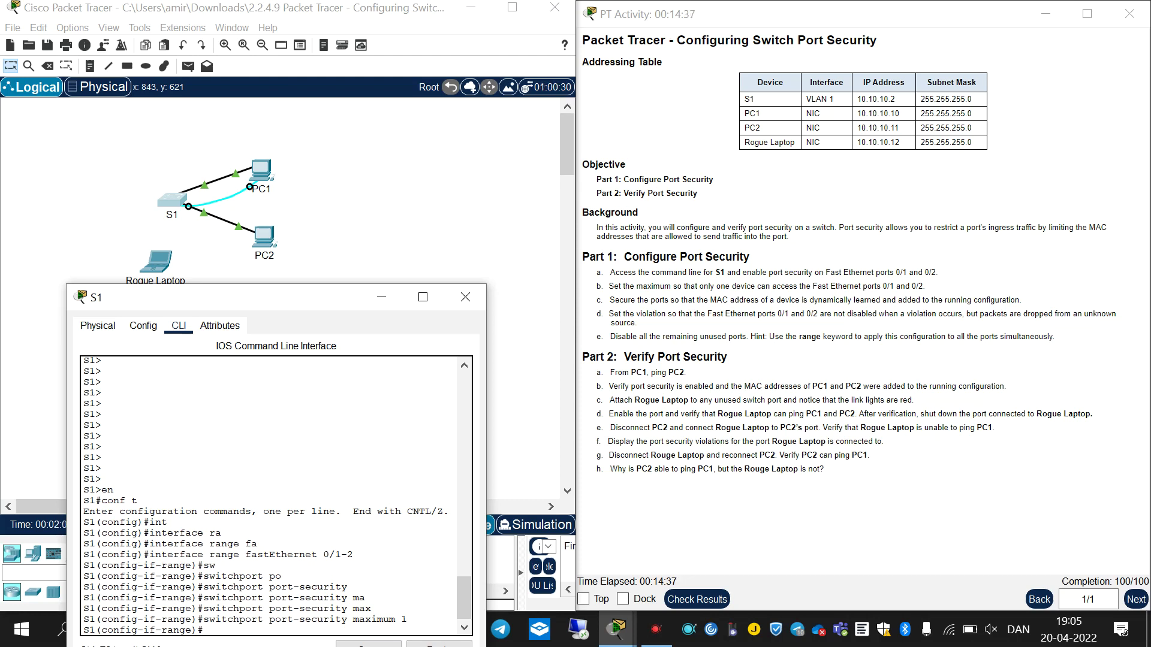
- Configure sticky MAC address learning for port security on fastEthernet 0/1-2
{"action": "key", "text": "Up"}
{"action": "key", "text": "BackSpace"}
{"action": "key", "text": "BackSpace"}
{"action": "key", "text": "BackSpace"}
{"action": "key", "text": "BackSpace"}
{"action": "key", "text": "BackSpace"}
{"action": "key", "text": "BackSpace"}
{"action": "key", "text": "BackSpace"}
{"action": "key", "text": "BackSpace"}
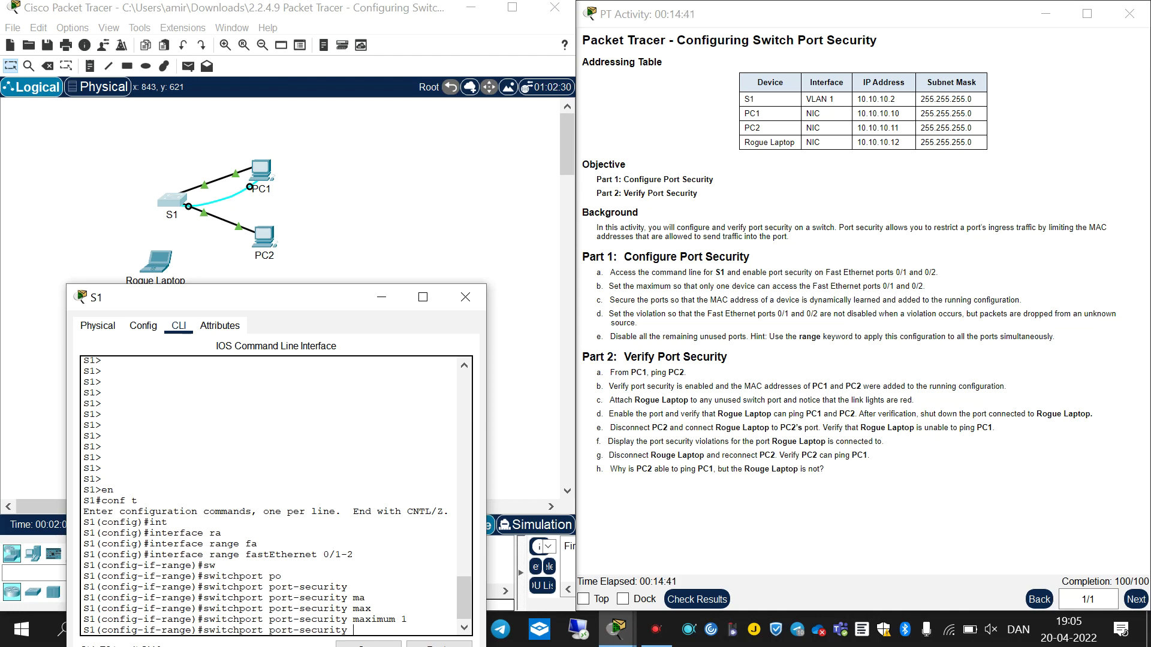
{"action": "type", "text": "mac"}
{"action": "key", "text": "Tab"}
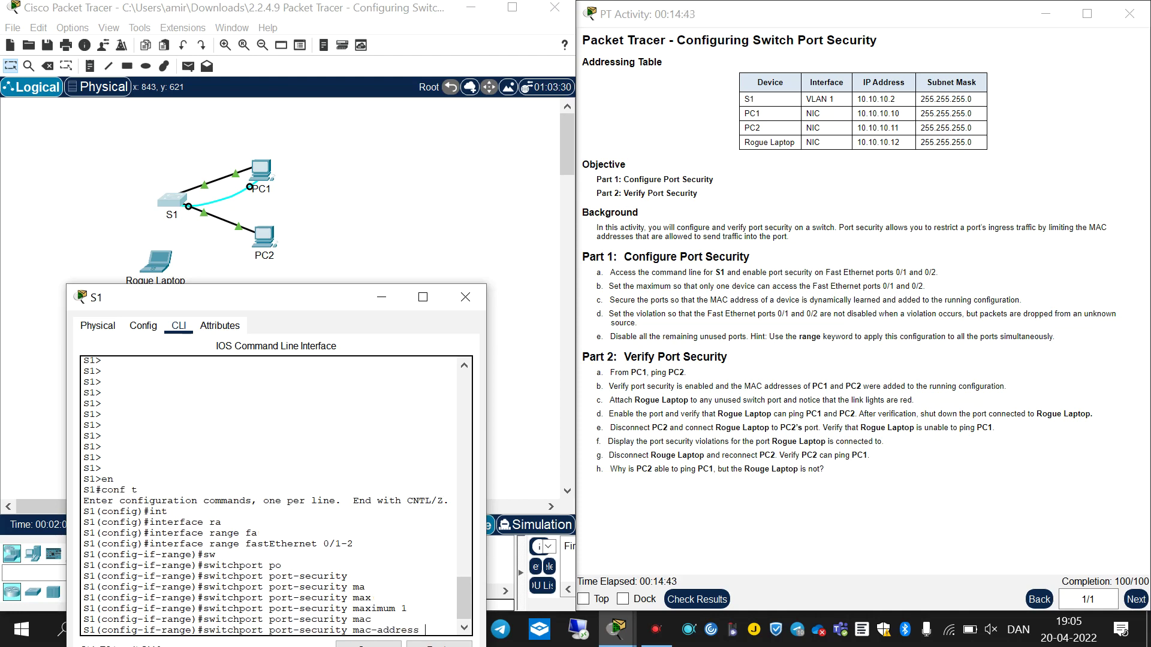
{"action": "type", "text": "st"}
{"action": "key", "text": "Tab"}
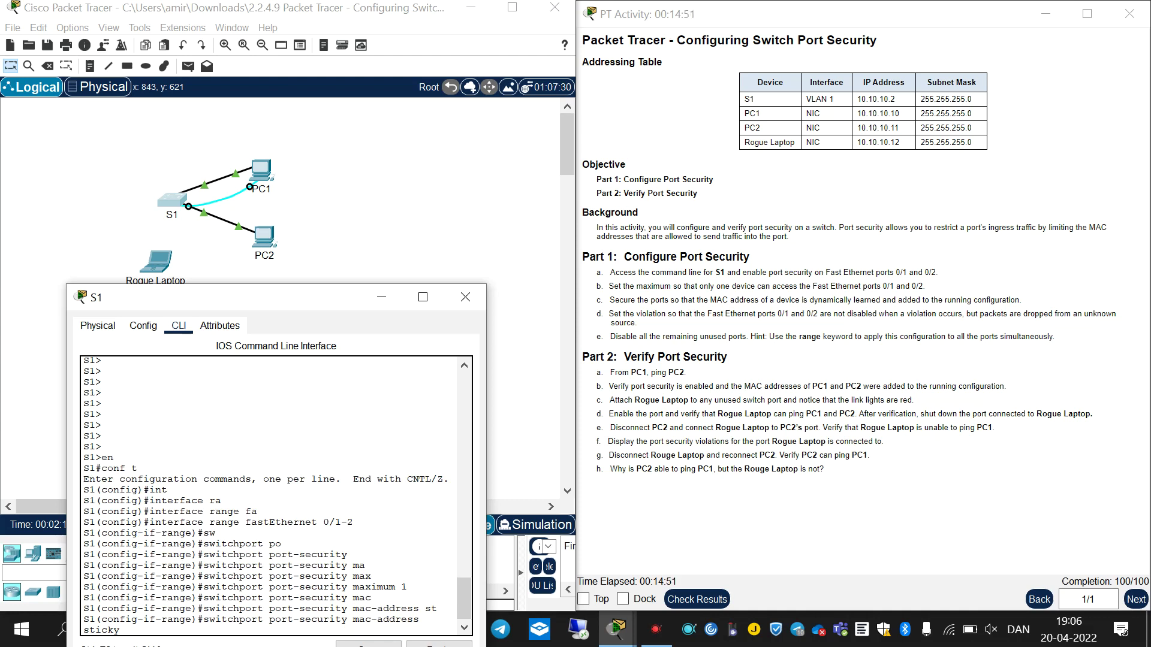
{"action": "key", "text": "Return"}
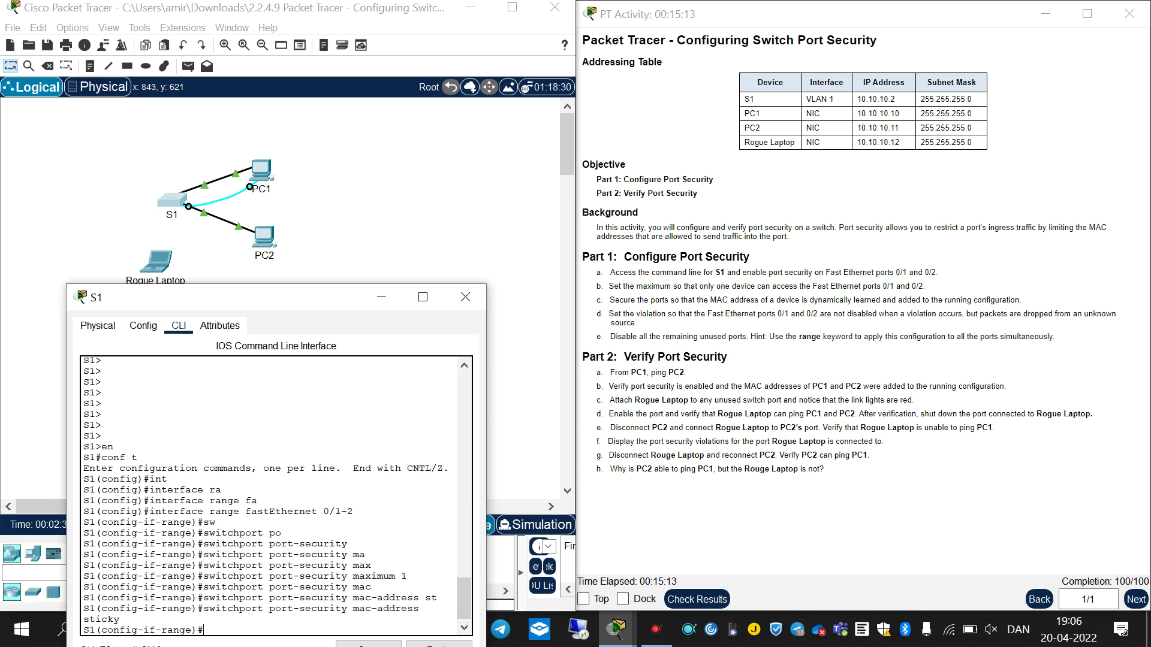
- Set the port security violation mode to restrict on fastEthernet 0/1-2
{"action": "key", "text": "Up"}
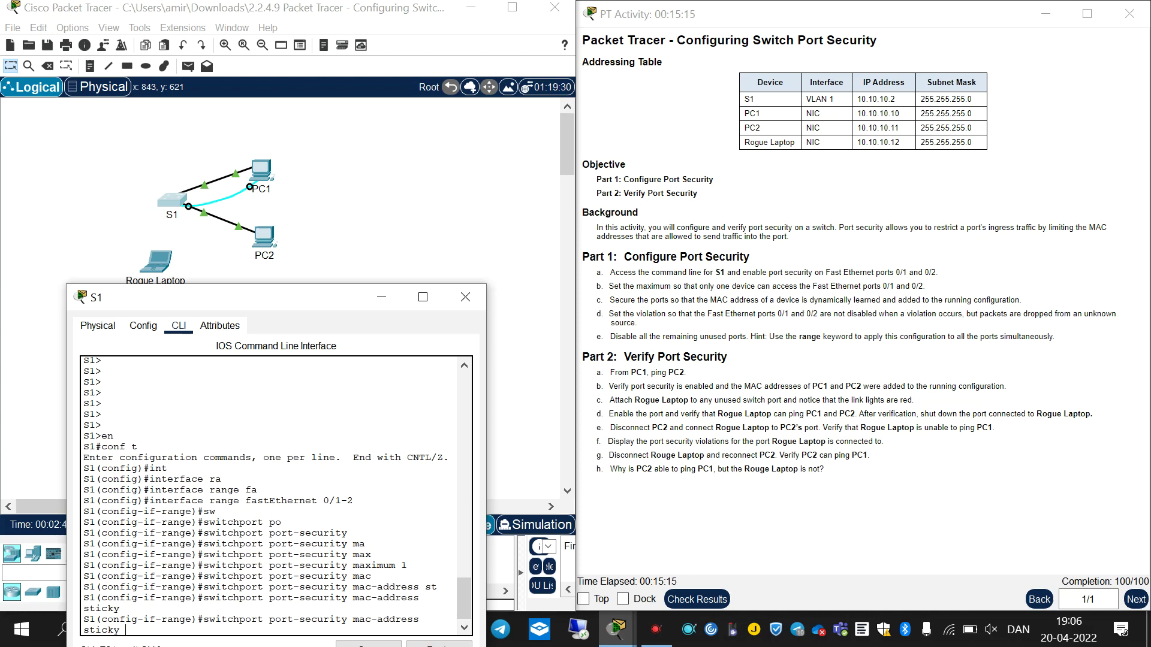
{"action": "key", "text": "BackSpace"}
{"action": "key", "text": "BackSpace"}
{"action": "key", "text": "BackSpace"}
{"action": "key", "text": "BackSpace"}
{"action": "key", "text": "BackSpace"}
{"action": "key", "text": "BackSpace"}
{"action": "key", "text": "BackSpace"}
{"action": "key", "text": "BackSpace"}
{"action": "key", "text": "BackSpace"}
{"action": "key", "text": "BackSpace"}
{"action": "key", "text": "BackSpace"}
{"action": "key", "text": "BackSpace"}
{"action": "key", "text": "BackSpace"}
{"action": "key", "text": "BackSpace"}
{"action": "key", "text": "BackSpace"}
{"action": "key", "text": "BackSpace"}
{"action": "key", "text": "BackSpace"}
{"action": "key", "text": "BackSpace"}
{"action": "key", "text": "BackSpace"}
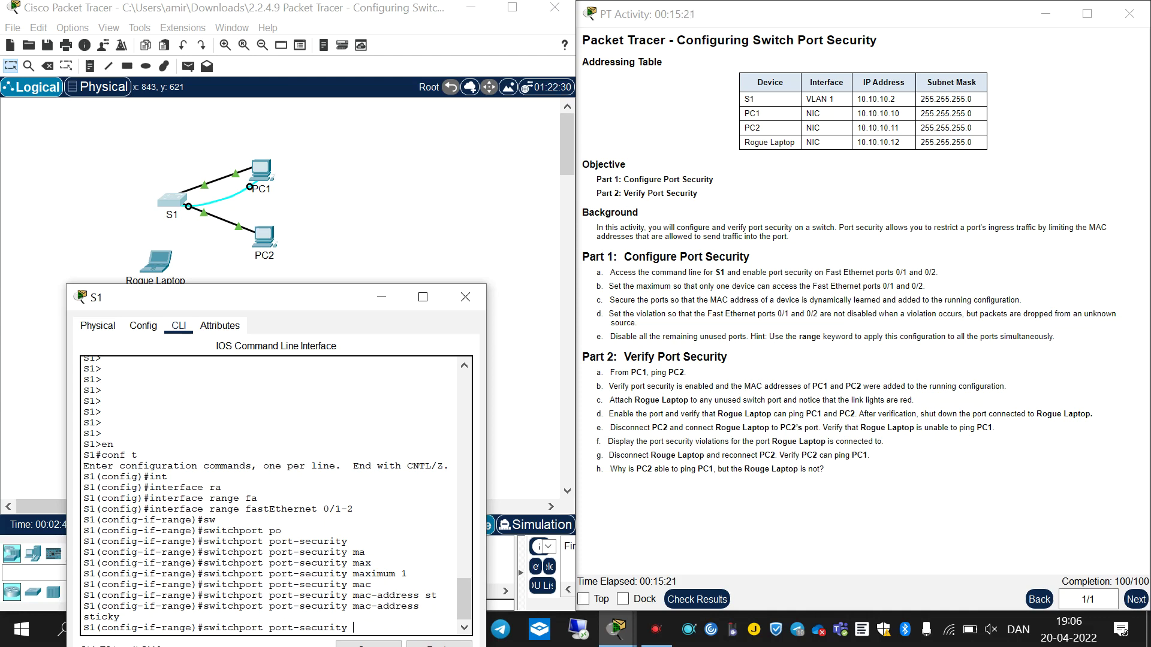
{"action": "type", "text": "vio"}
{"action": "key", "text": "Tab"}
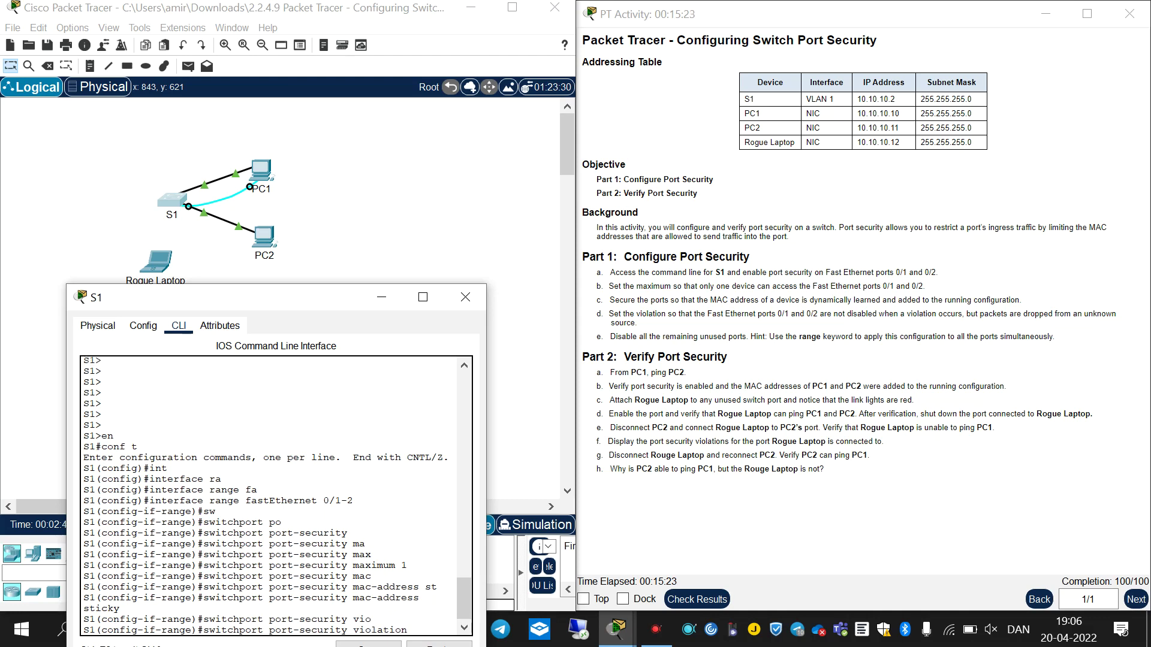
{"action": "type", "text": "res"}
{"action": "key", "text": "Tab"}
{"action": "key", "text": "Return"}
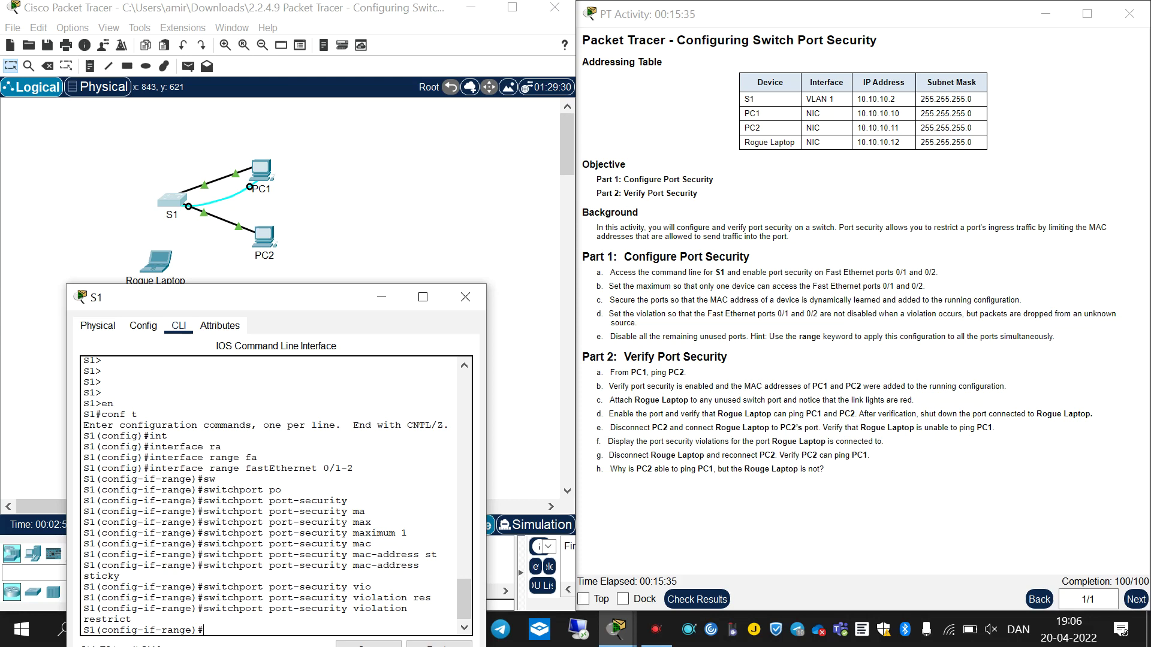
- Exit the current interface range and shut down all unused ports in the range fa0/3-24, g0/1-2
{"action": "type", "text": "en"}
{"action": "key", "text": "BackSpace"}
{"action": "type", "text": "xit"}
{"action": "key", "text": "Return"}
{"action": "type", "text": "int fa"}
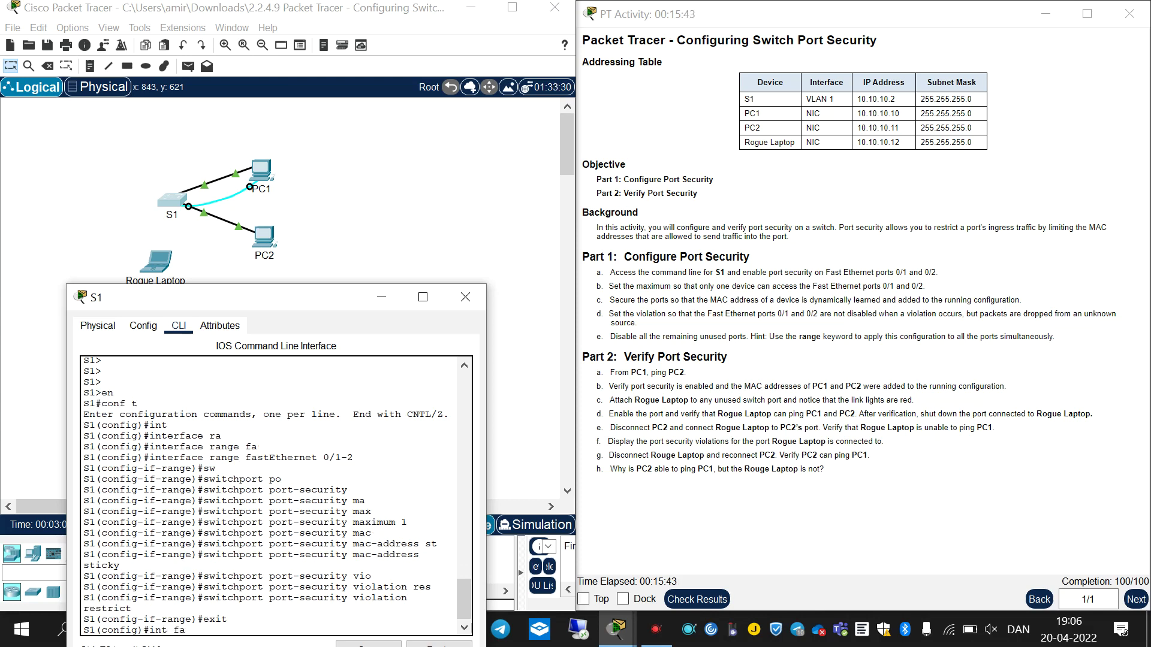
{"action": "key", "text": "BackSpace"}
{"action": "key", "text": "BackSpace"}
{"action": "type", "text": "ra fa0/3-24, g0/1-2"}
{"action": "key", "text": "Return"}
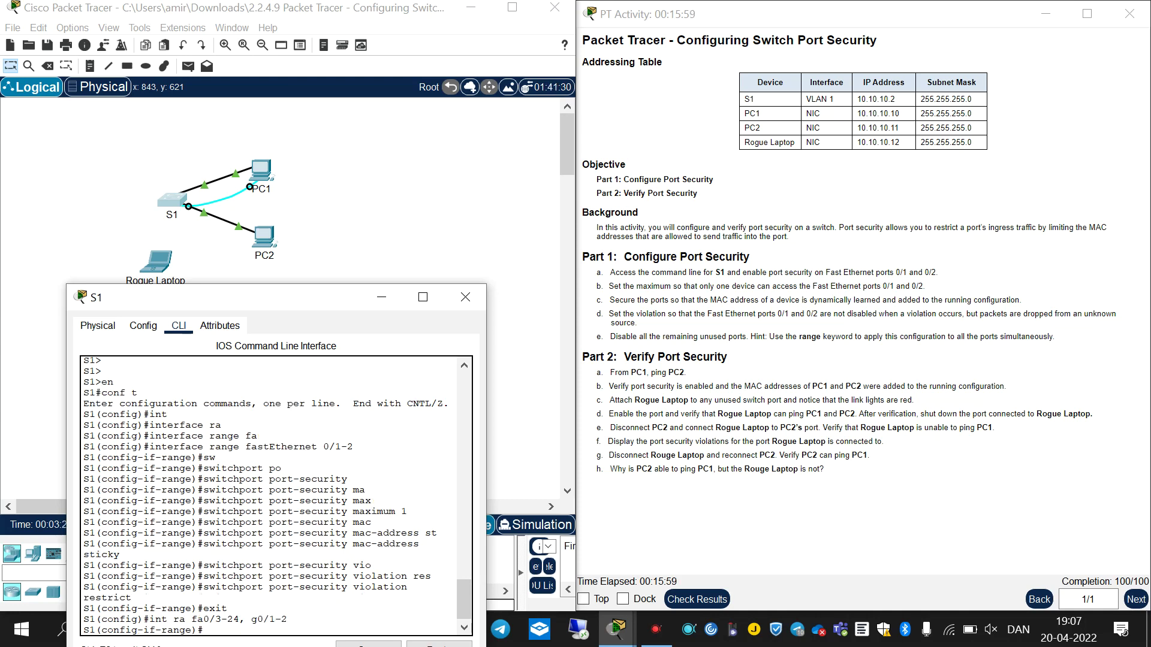
{"action": "type", "text": "shut"}
{"action": "key", "text": "Tab"}
{"action": "key", "text": "Return"}
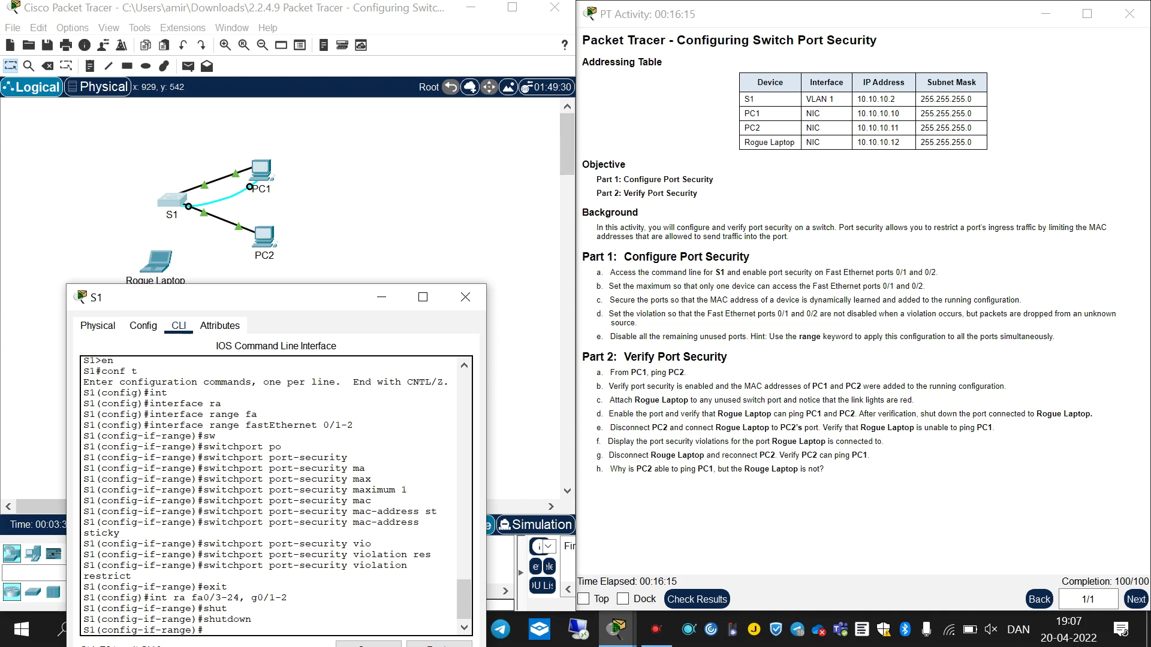
- Save S1's running configuration with do wr and minimize the switch's window
{"action": "type", "text": "wr"}
{"action": "key", "text": "Return"}
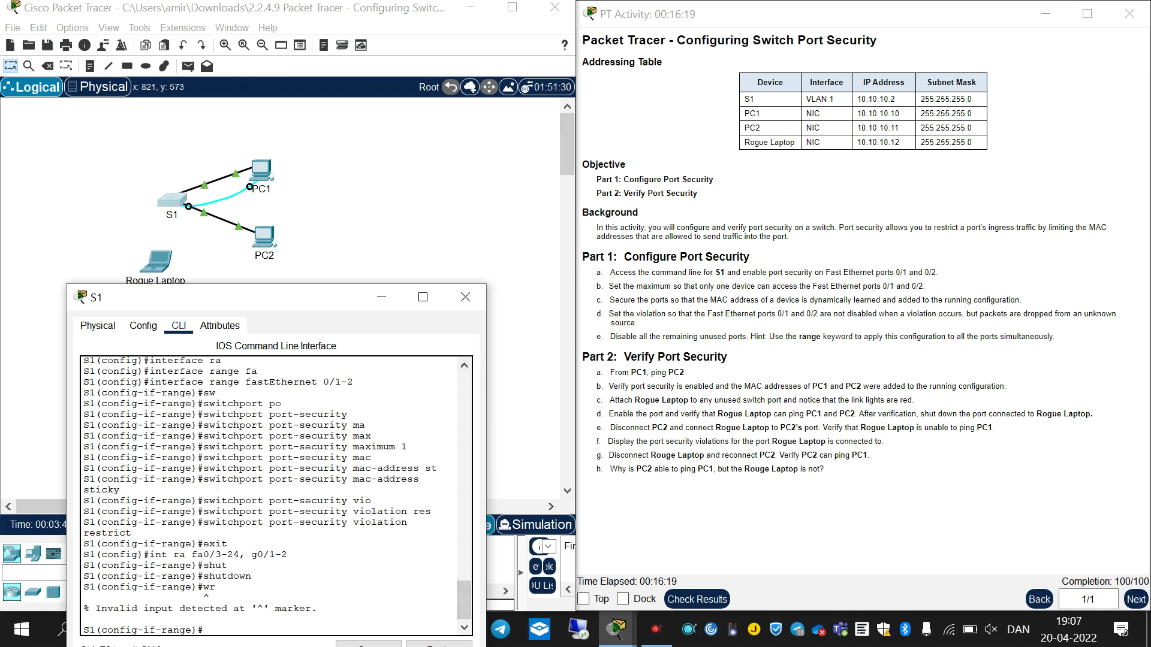
{"action": "key", "text": "Return"}
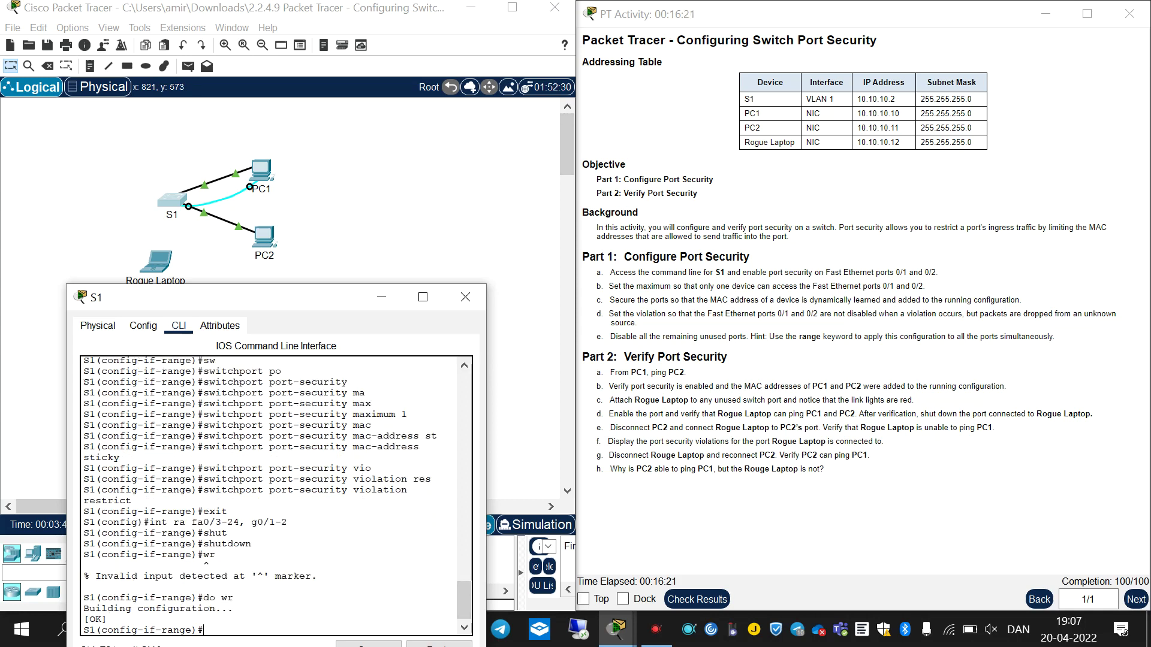
{"action": "left_click", "coordinate": [381, 297]}
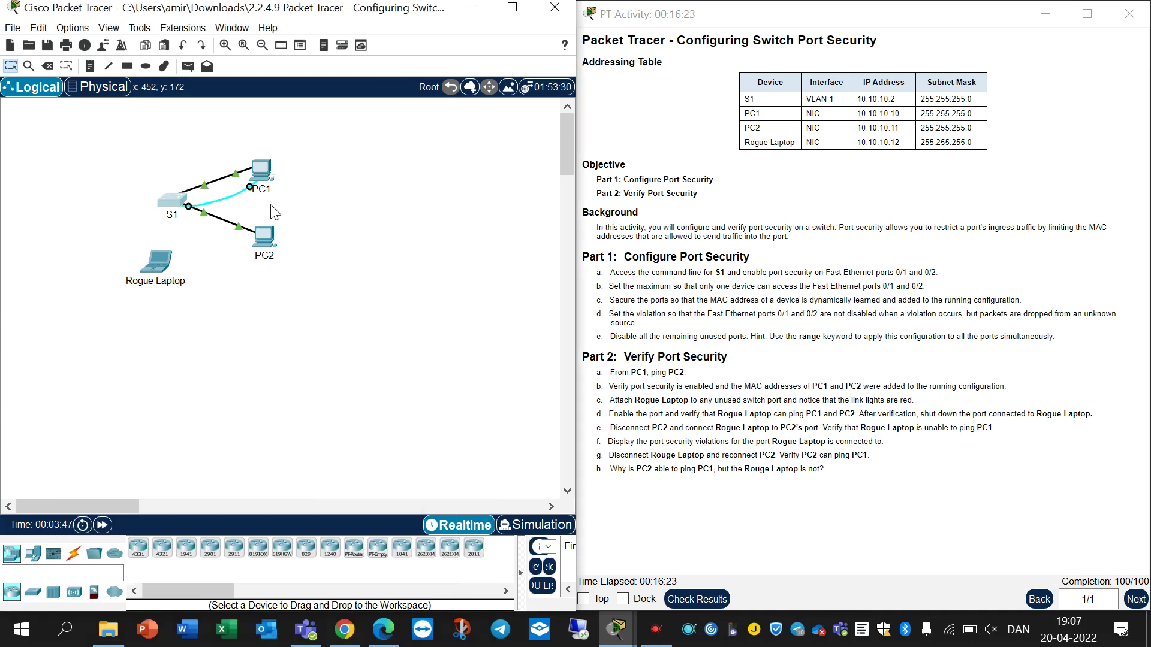
- Copy PC2's IP address, 10.10.10.11, from the addressing table in the activity instructions
{"action": "left_click_drag", "start_coordinate": [911, 128], "coordinate": [868, 127]}
{"action": "key", "text": "ctrl+c"}
{"action": "right_click", "coordinate": [869, 127]}
{"action": "left_click", "coordinate": [888, 138]}
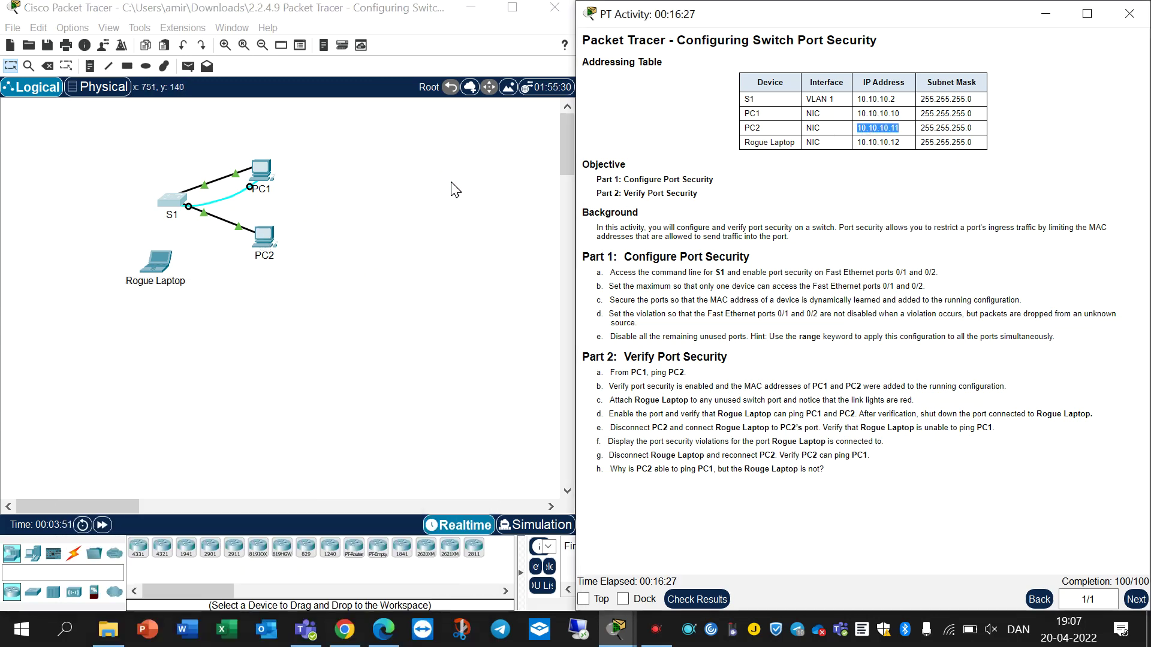
- Ping PC2 at 10.10.10.11 from PC1's Command Prompt and minimize PC1's window
{"action": "left_click", "coordinate": [264, 172]}
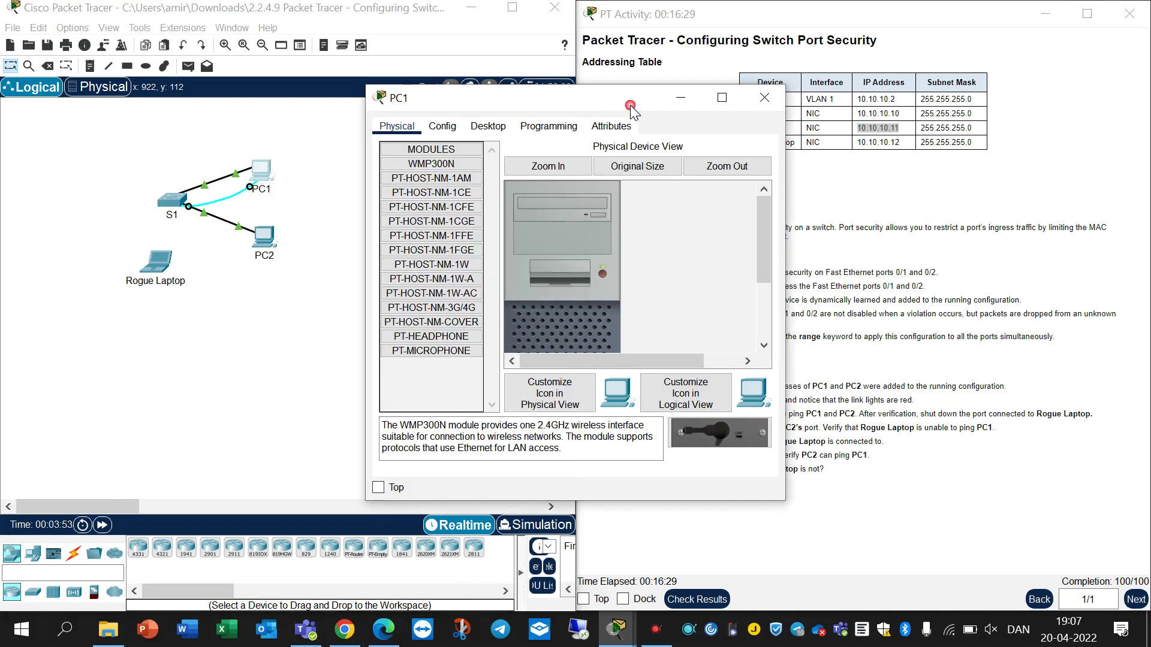
{"action": "left_click", "coordinate": [488, 126]}
{"action": "left_click", "coordinate": [637, 179]}
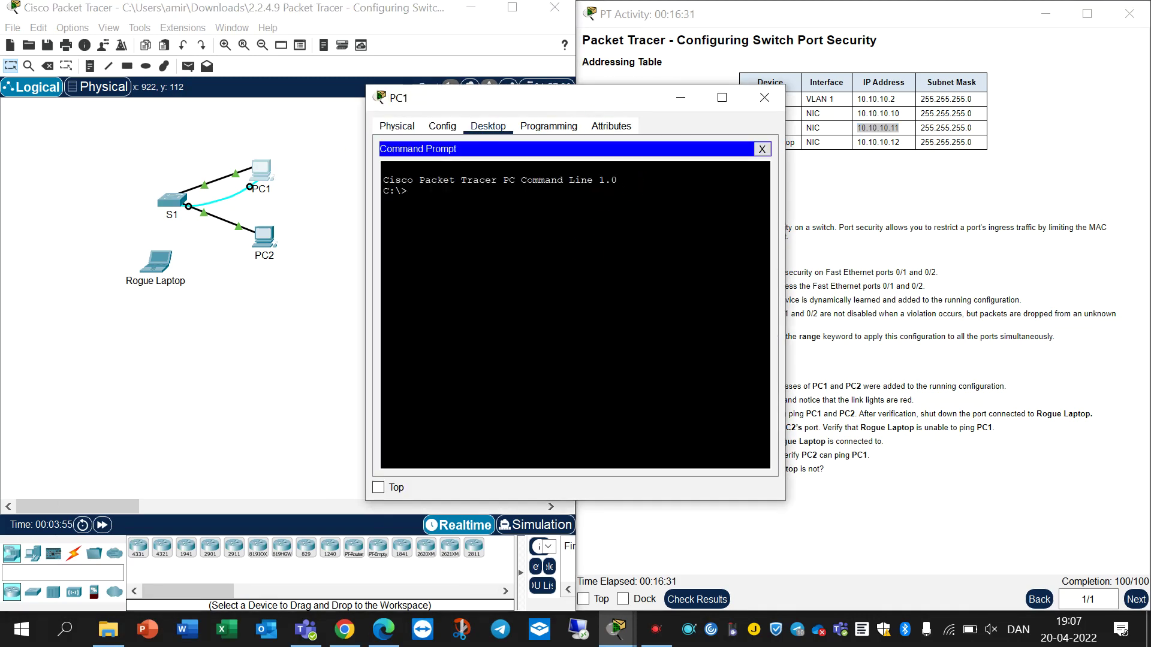
{"action": "right_click", "coordinate": [505, 210]}
{"action": "left_click", "coordinate": [455, 205]}
{"action": "type", "text": "ping"}
{"action": "right_click", "coordinate": [446, 196]}
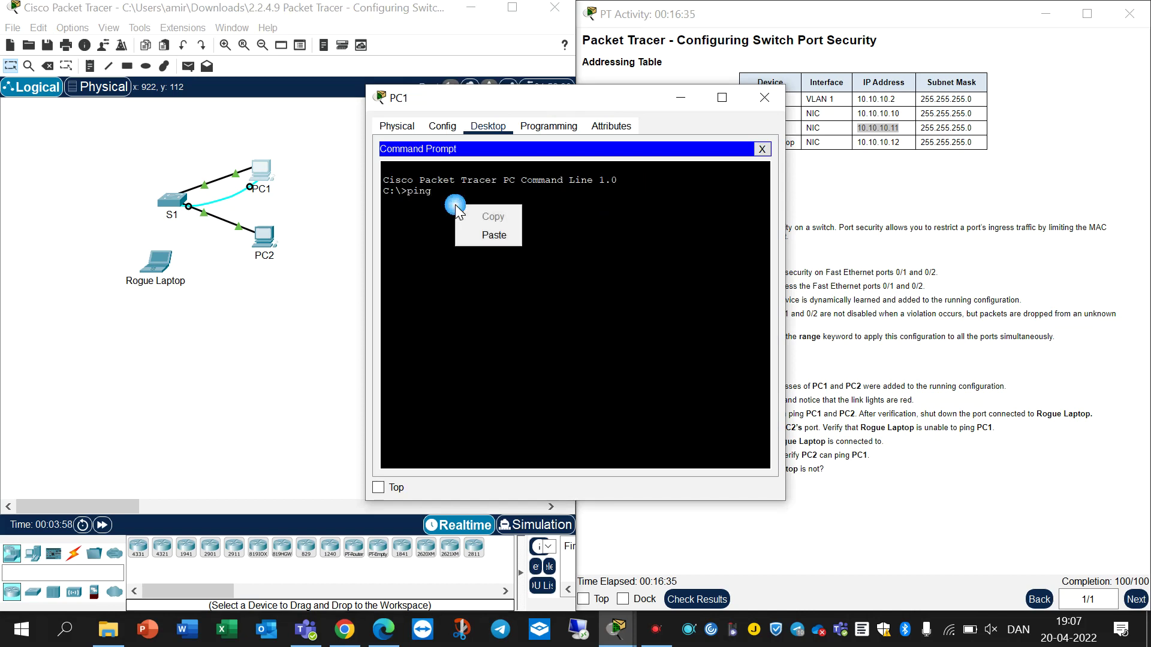
{"action": "left_click", "coordinate": [473, 233]}
{"action": "key", "text": "Return"}
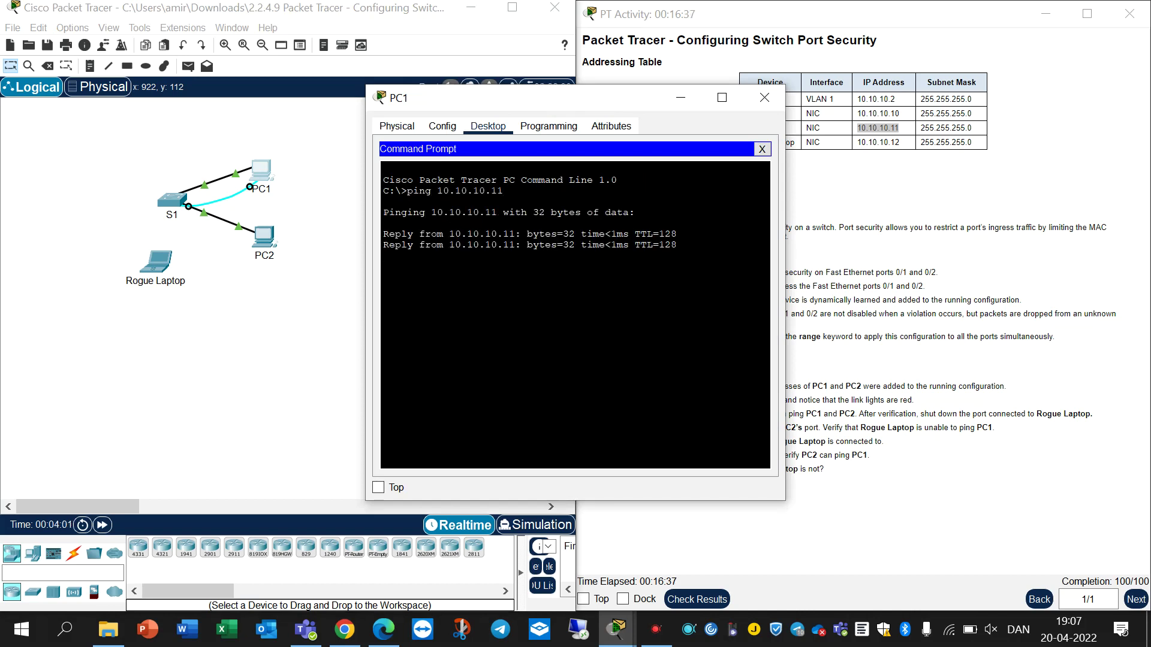
{"action": "left_click", "coordinate": [674, 103]}
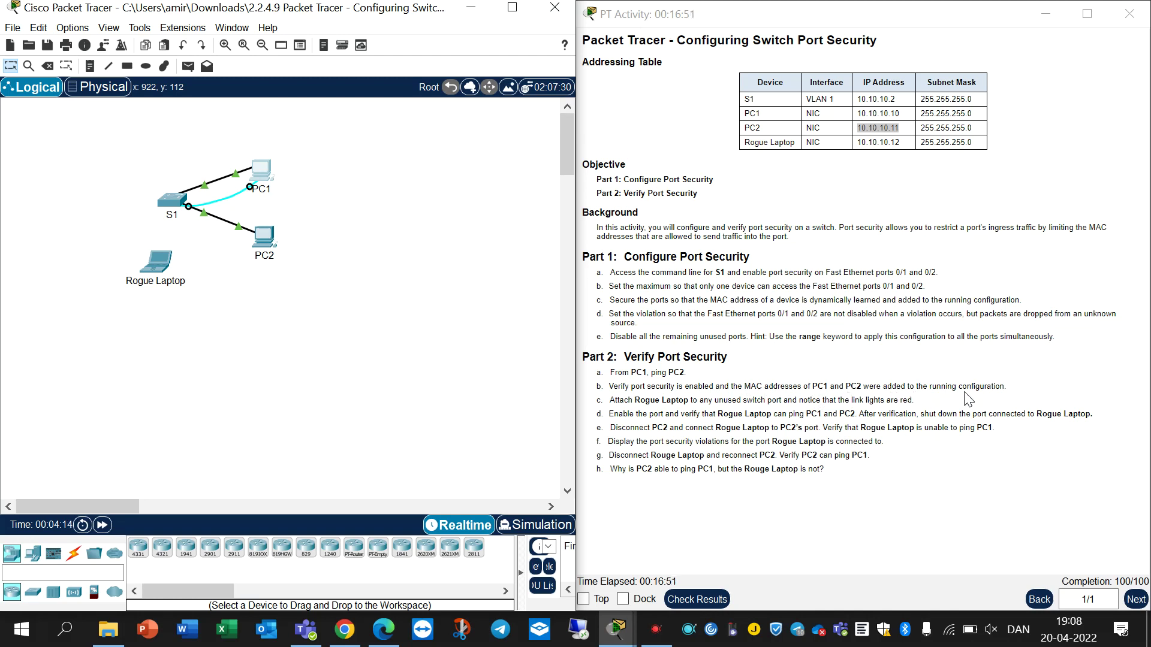
- Display S1's running configuration with do show run and page to the FastEthernet0/1 and FastEthernet0/2 sections
{"action": "left_click", "coordinate": [172, 201]}
{"action": "left_click", "coordinate": [239, 611]}
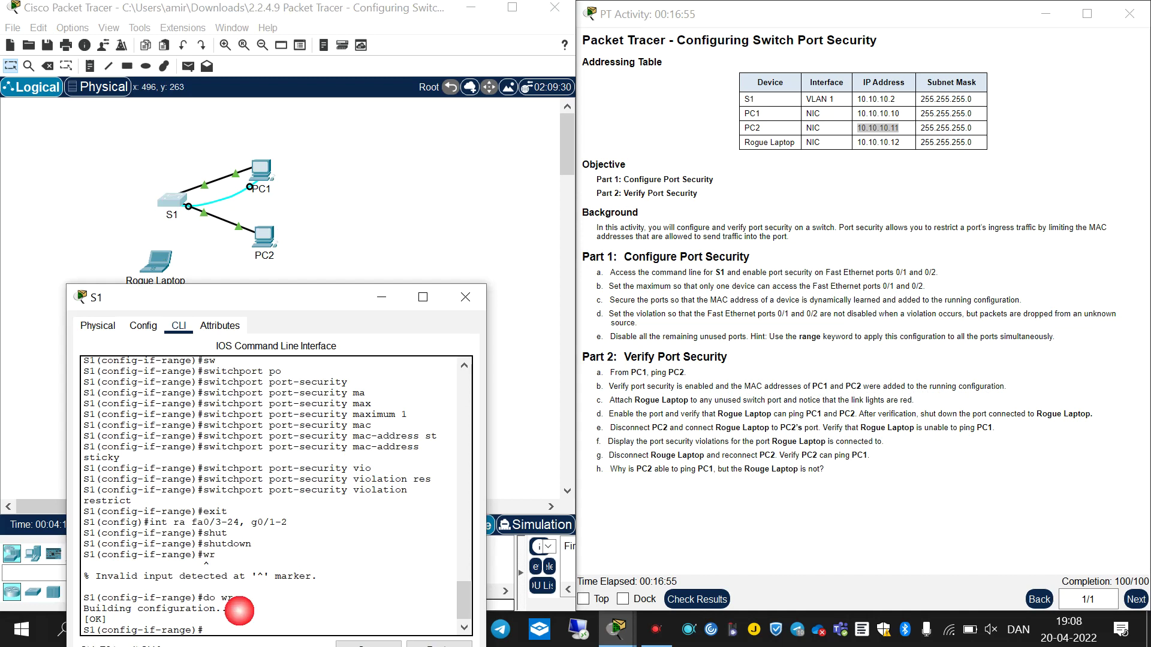
{"action": "type", "text": "do sh"}
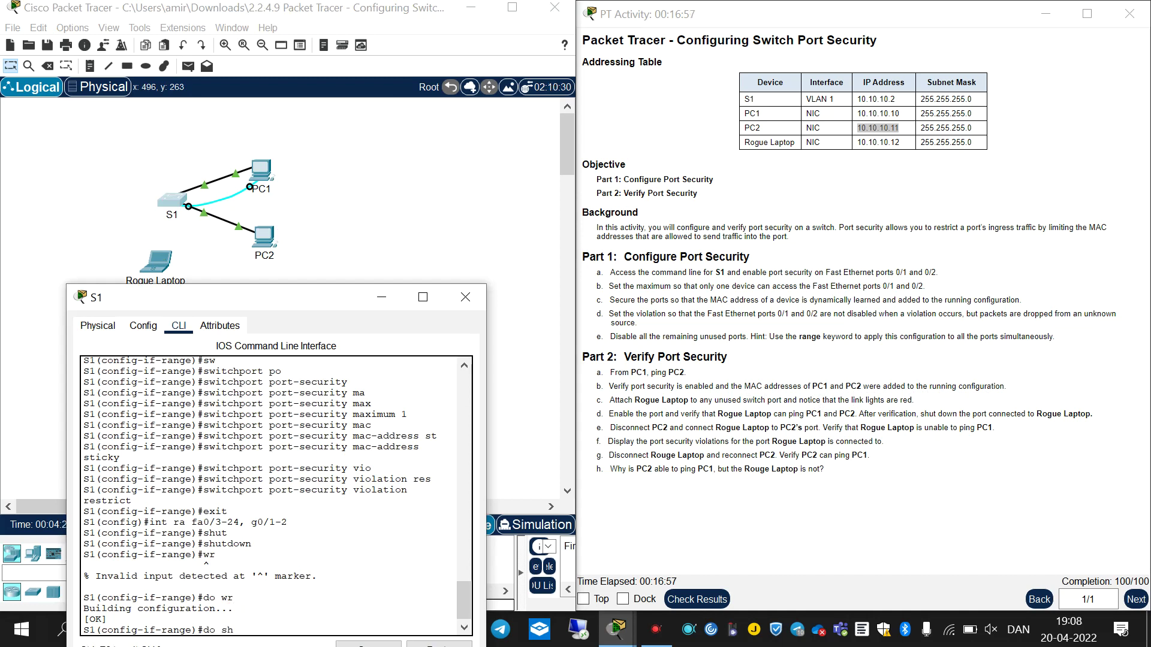
{"action": "type", "text": "ow i"}
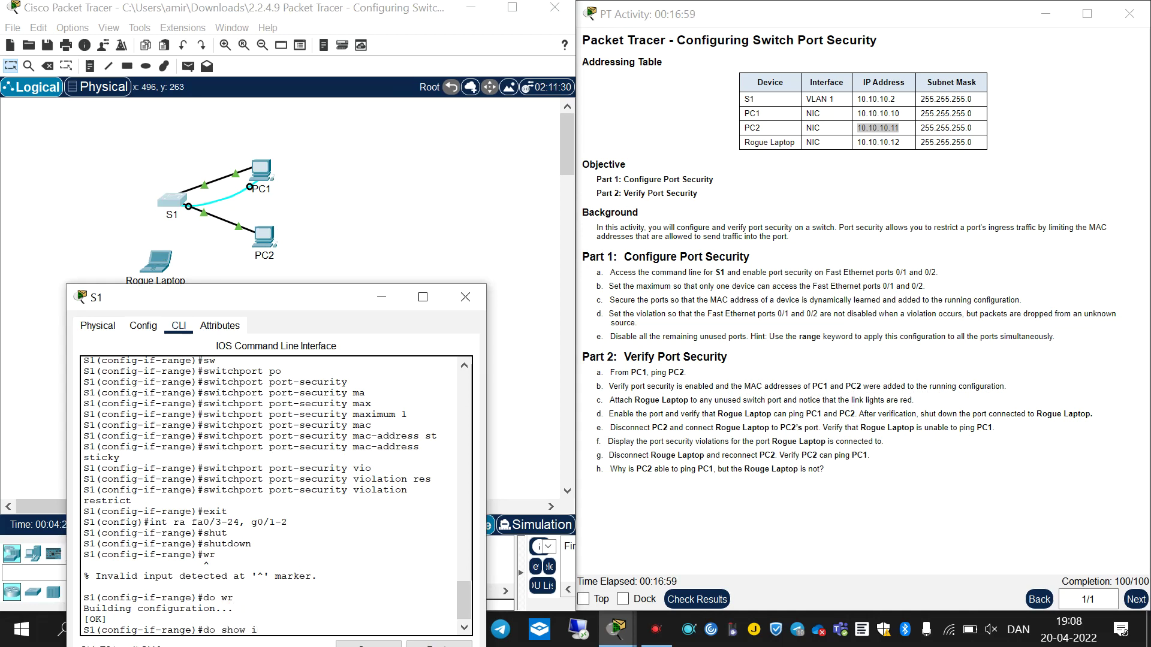
{"action": "key", "text": "BackSpace"}
{"action": "type", "text": "ru"}
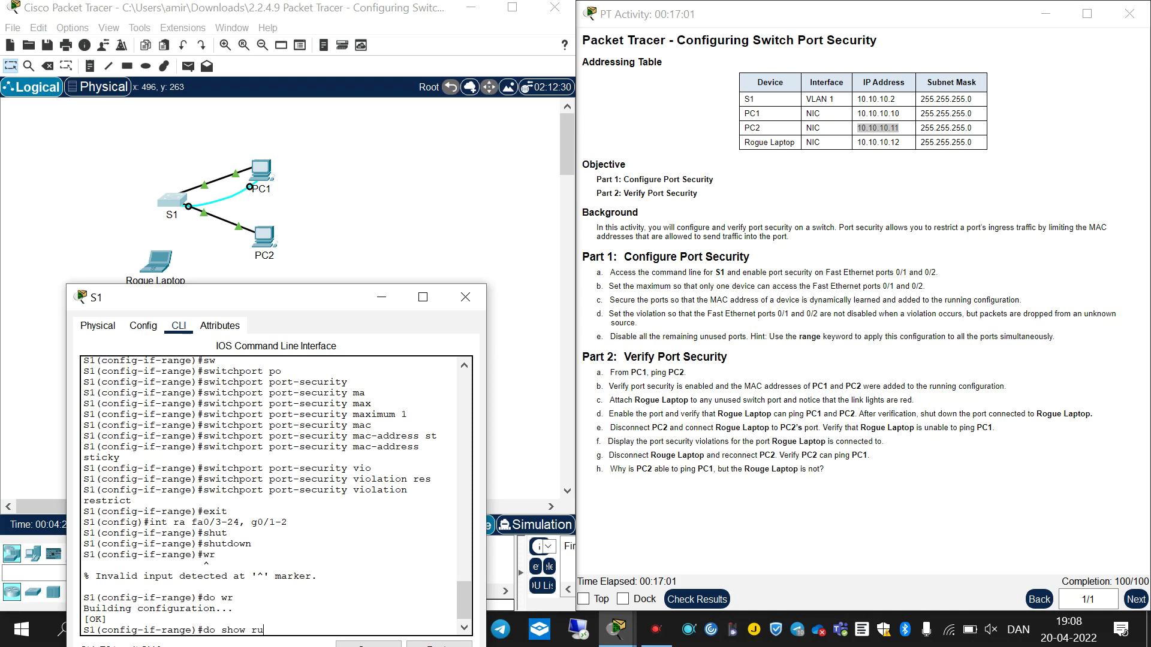
{"action": "type", "text": "n"}
{"action": "key", "text": "Return"}
{"action": "key", "text": "space"}
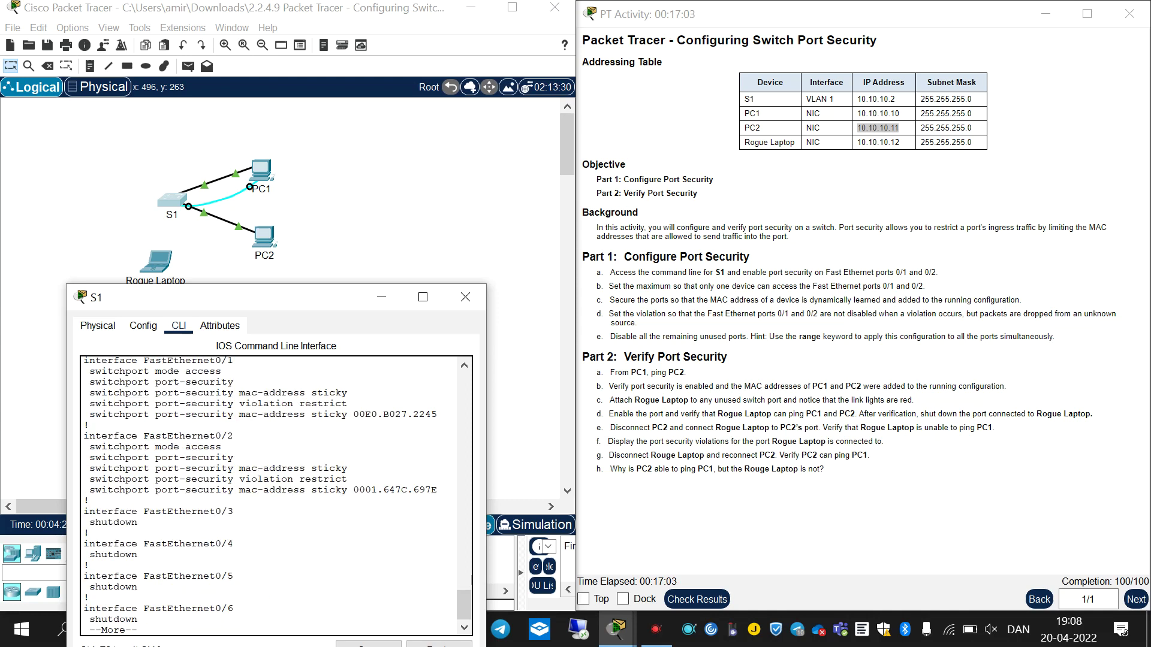
- Run ipconfig /all in PC1's Command Prompt to list its physical addresses
{"action": "left_click_drag", "start_coordinate": [318, 304], "coordinate": [275, 218]}
{"action": "left_click", "coordinate": [263, 183]}
{"action": "left_click", "coordinate": [446, 340]}
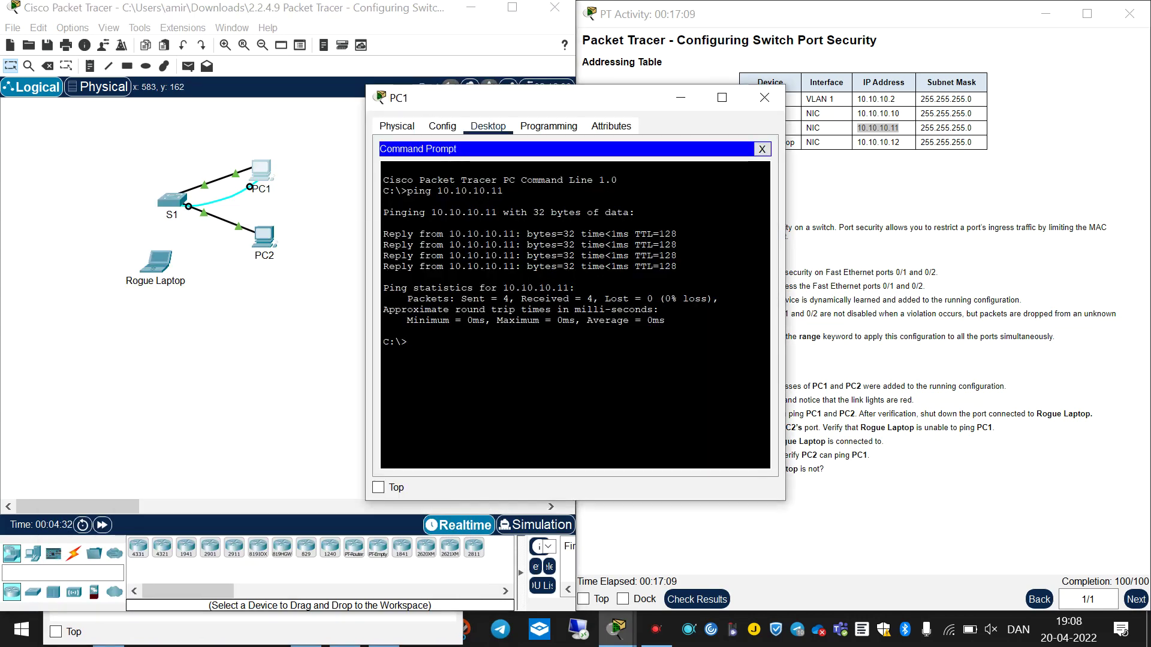
{"action": "type", "text": "ipconfig"}
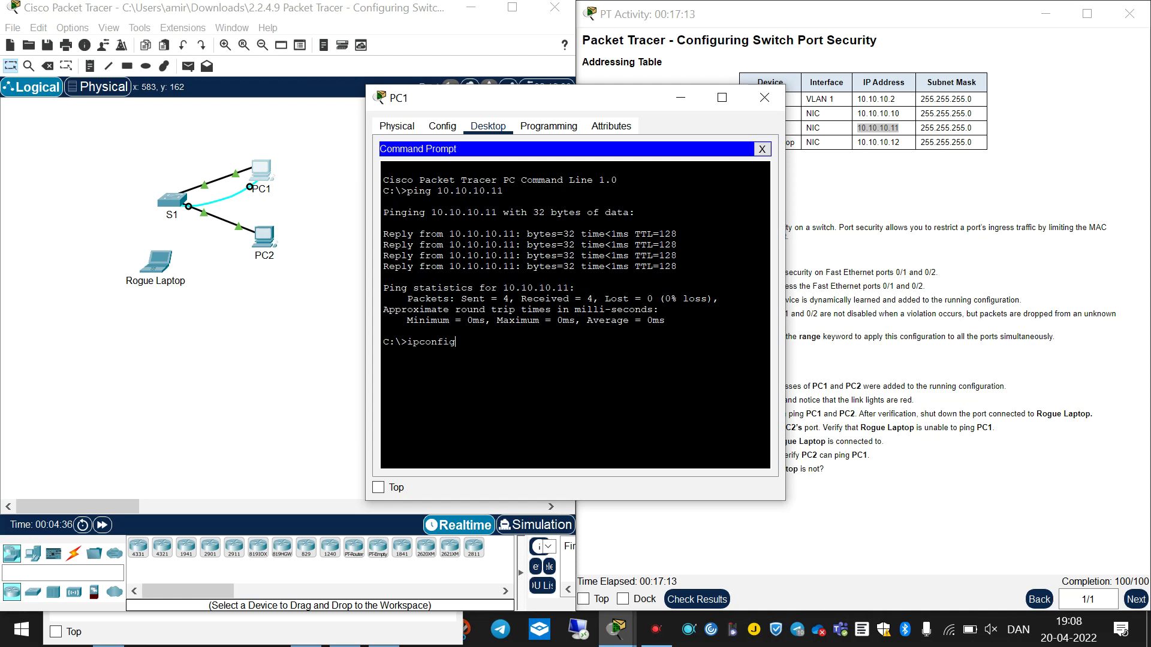
{"action": "type", "text": "/all"}
{"action": "key", "text": "Return"}
{"action": "key", "text": "Up"}
{"action": "key", "text": "Left"}
{"action": "key", "text": "Left"}
{"action": "key", "text": "Left"}
{"action": "key", "text": "Left"}
{"action": "key", "text": "Return"}
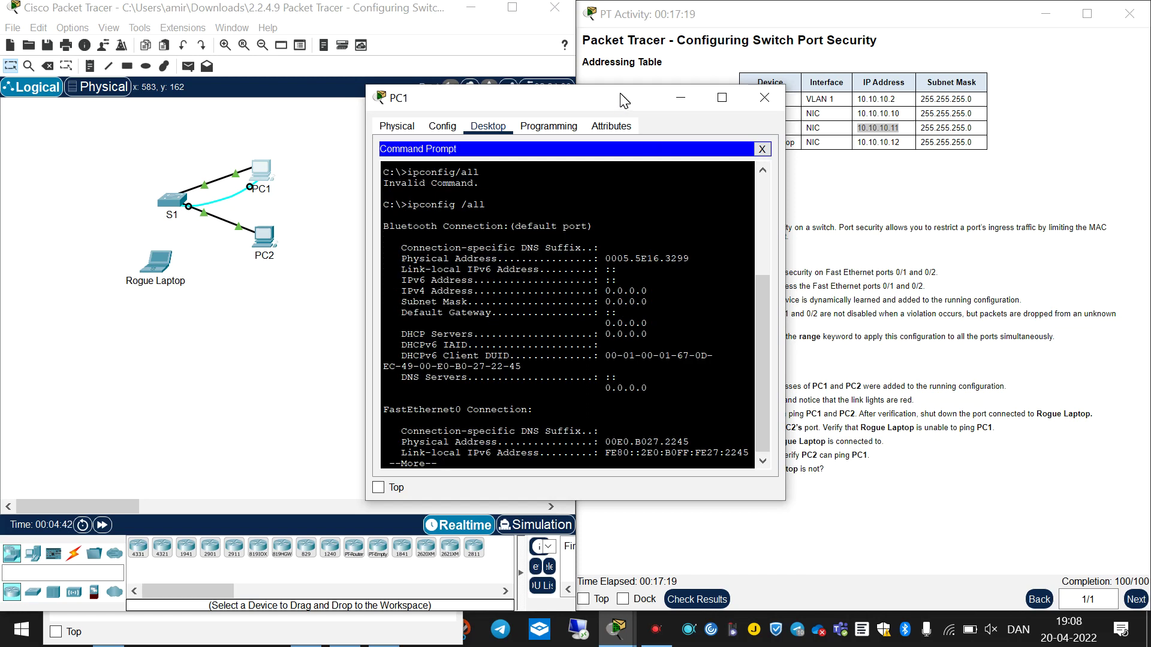
- Compare the sticky MAC addresses in S1's running configuration with PC1's FastEthernet0 physical address, and close both device windows
{"action": "left_click_drag", "start_coordinate": [623, 100], "coordinate": [896, 70]}
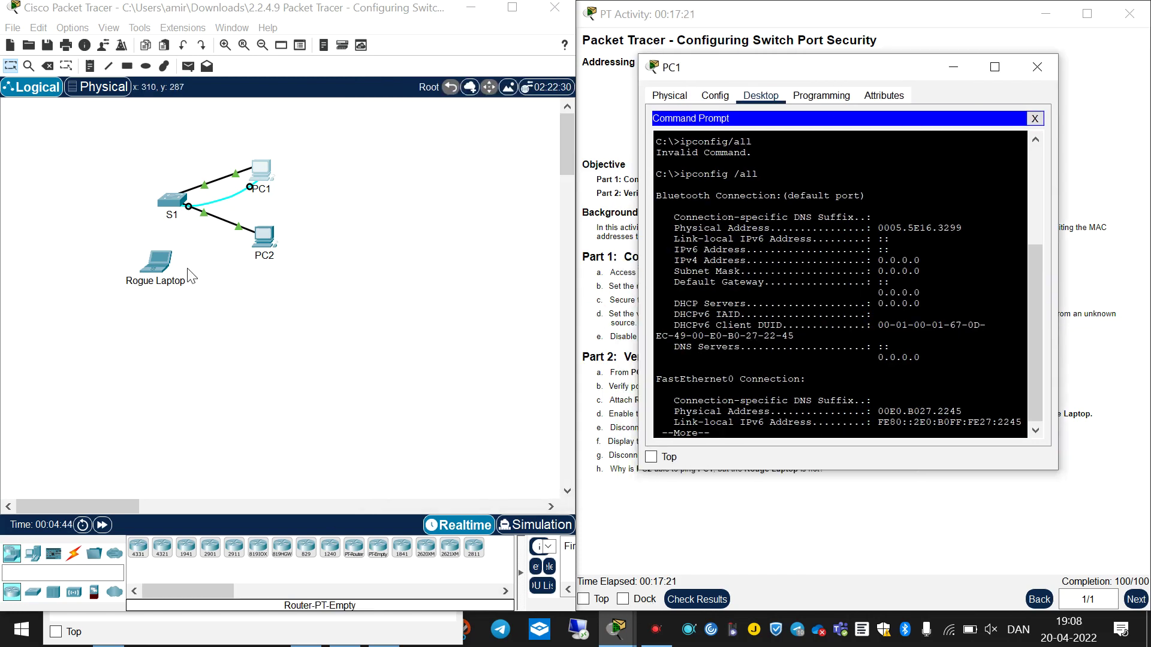
{"action": "left_click", "coordinate": [173, 207]}
{"action": "left_click_drag", "start_coordinate": [293, 247], "coordinate": [352, 69]}
{"action": "left_click_drag", "start_coordinate": [403, 178], "coordinate": [487, 178]}
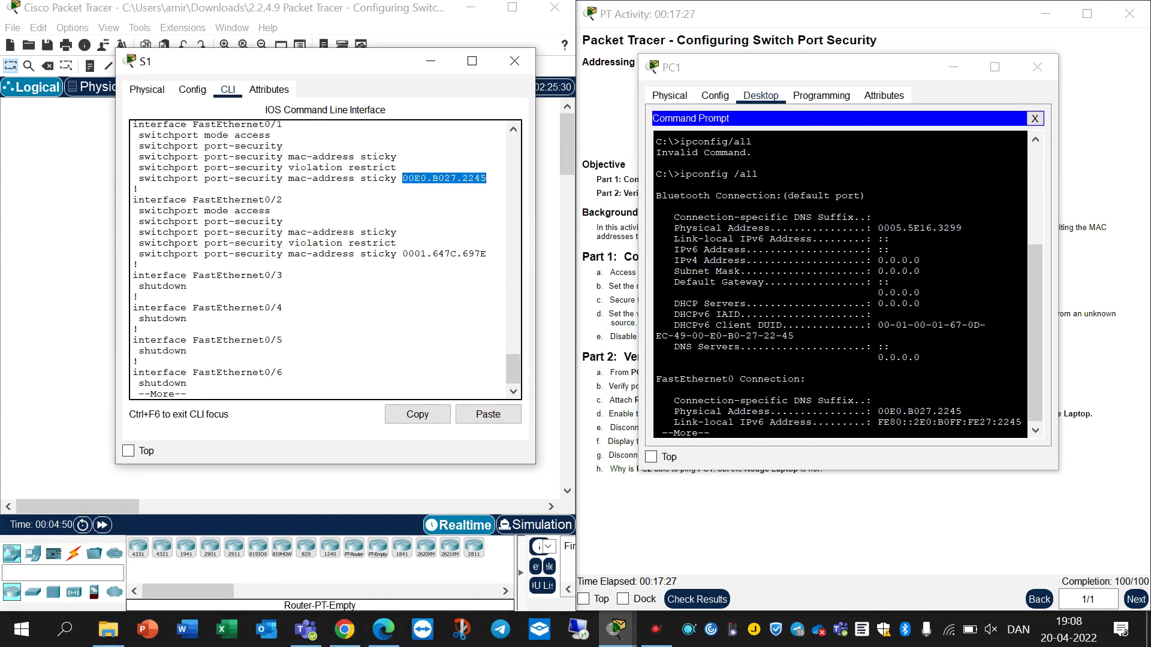
{"action": "left_click_drag", "start_coordinate": [878, 411], "coordinate": [962, 412]}
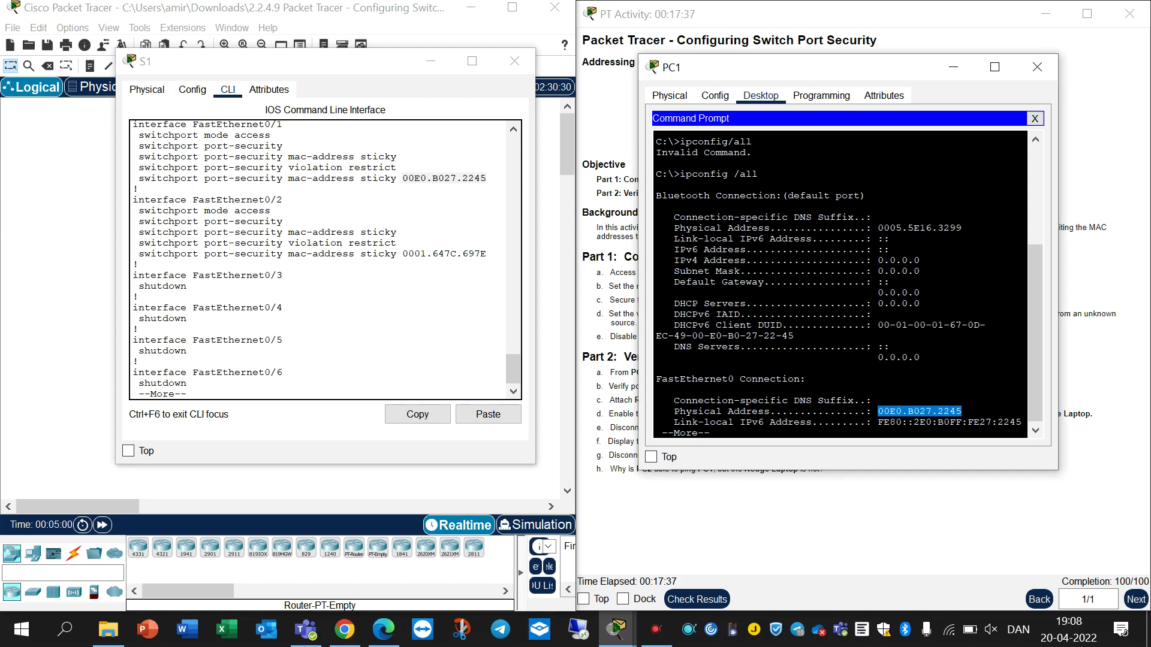
{"action": "left_click_drag", "start_coordinate": [402, 253], "coordinate": [486, 254]}
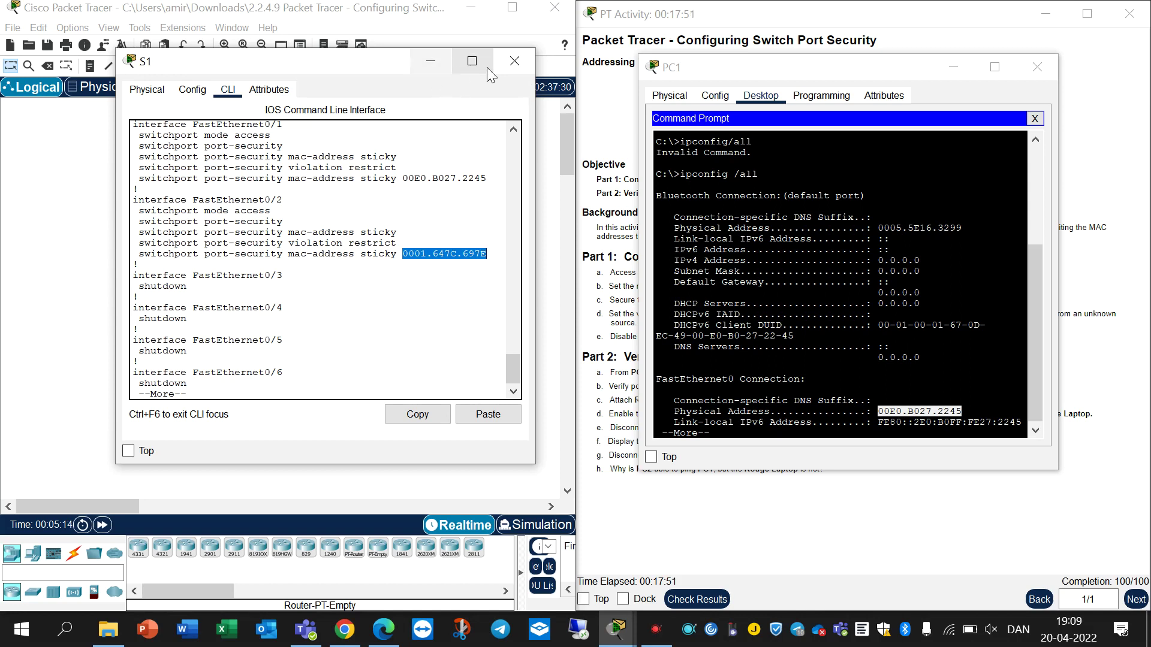
{"action": "left_click", "coordinate": [514, 61]}
{"action": "left_click", "coordinate": [1025, 72]}
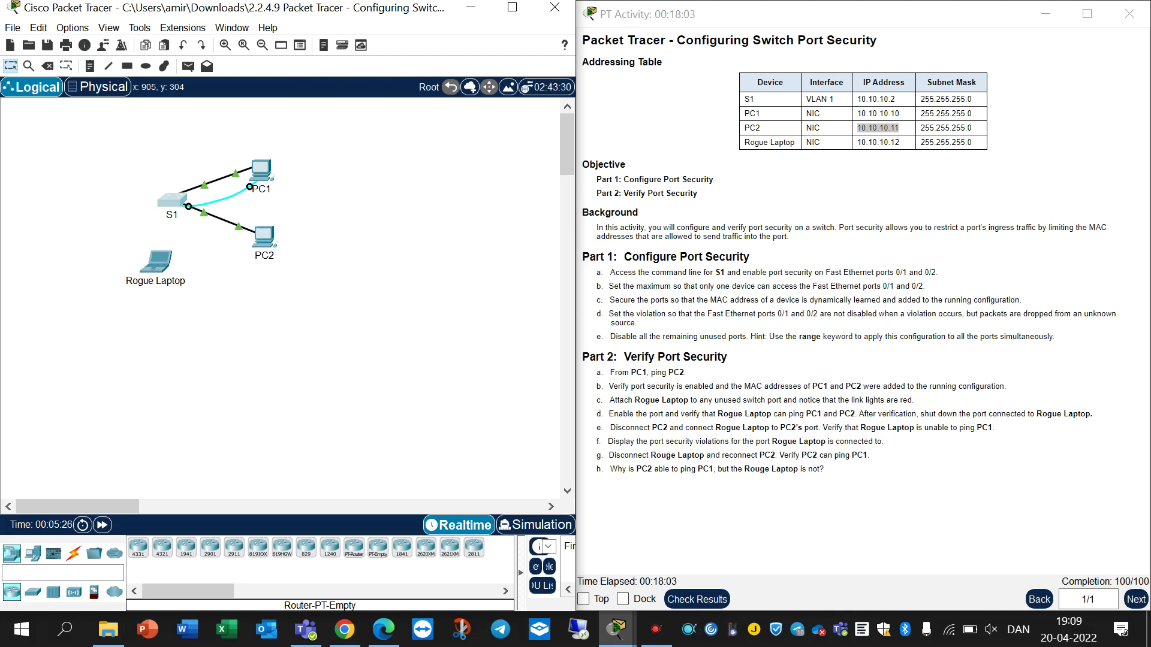
- Connect Rogue Laptop's FastEthernet0 to S1's FastEthernet0/3 with a copper straight-through cable
{"action": "left_click", "coordinate": [84, 557]}
{"action": "left_click", "coordinate": [192, 552]}
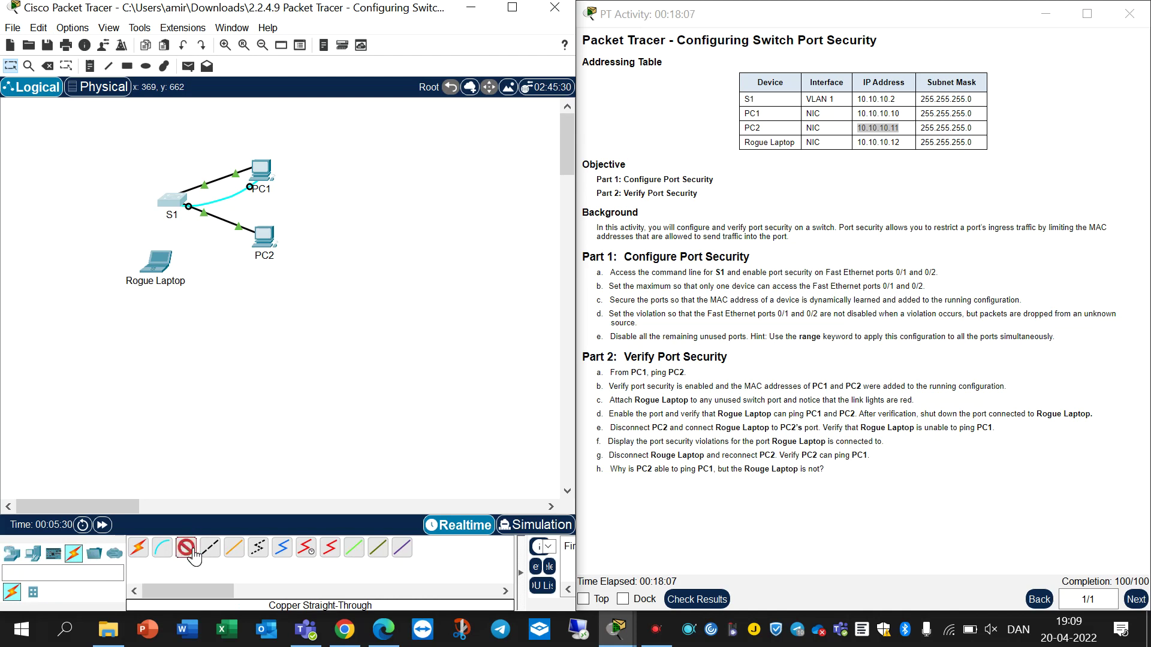
{"action": "left_click", "coordinate": [168, 264]}
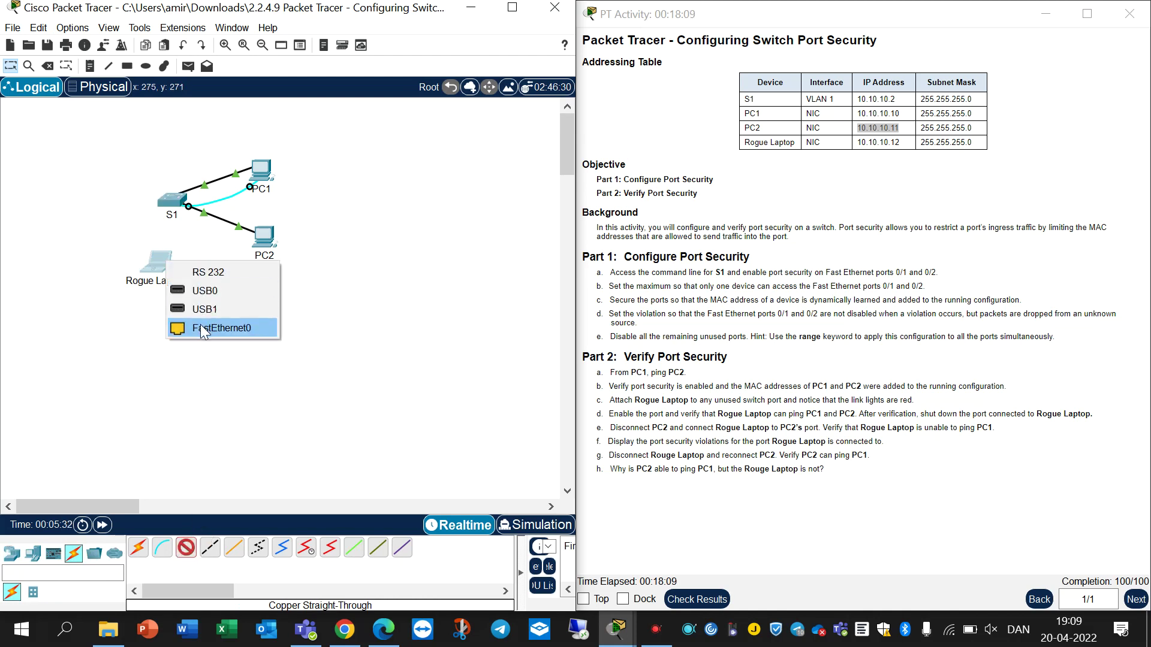
{"action": "left_click", "coordinate": [200, 328]}
{"action": "left_click", "coordinate": [174, 200]}
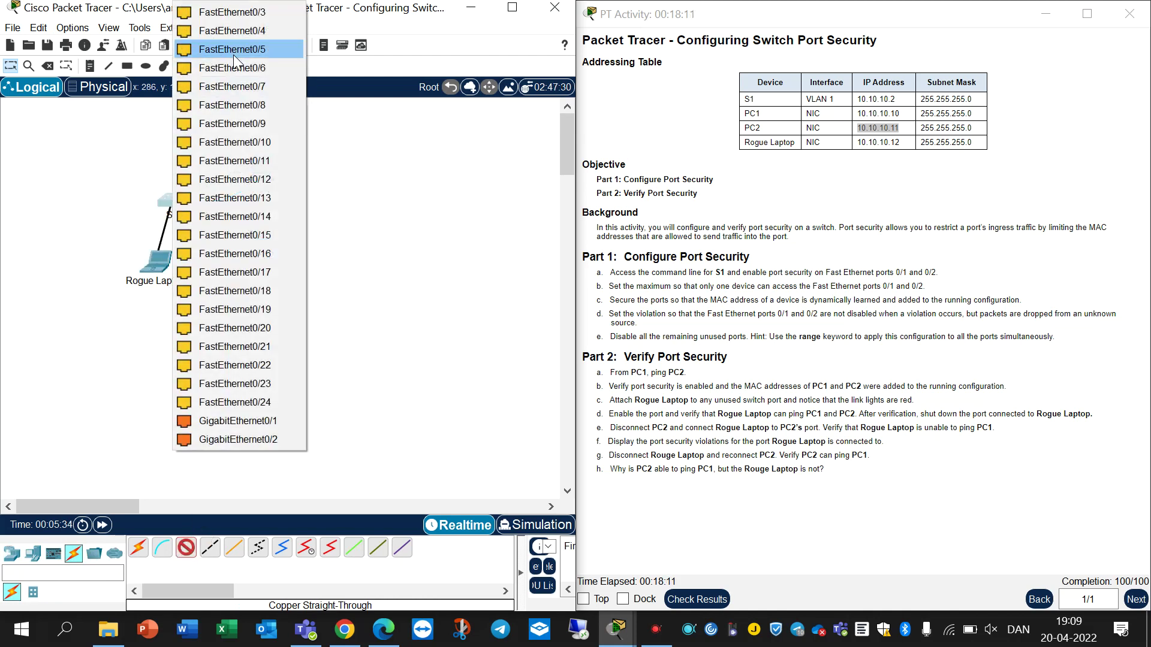
{"action": "left_click", "coordinate": [211, 13]}
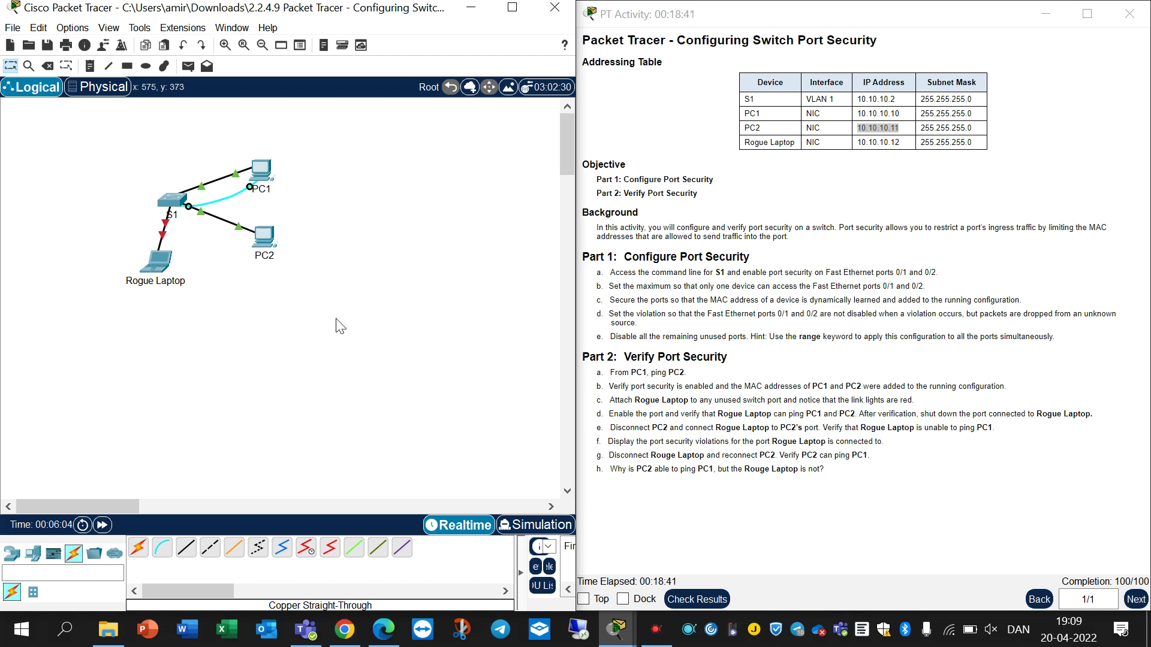
- Page through the rest of S1's running configuration and exit interface range configuration mode
{"action": "left_click", "coordinate": [175, 202]}
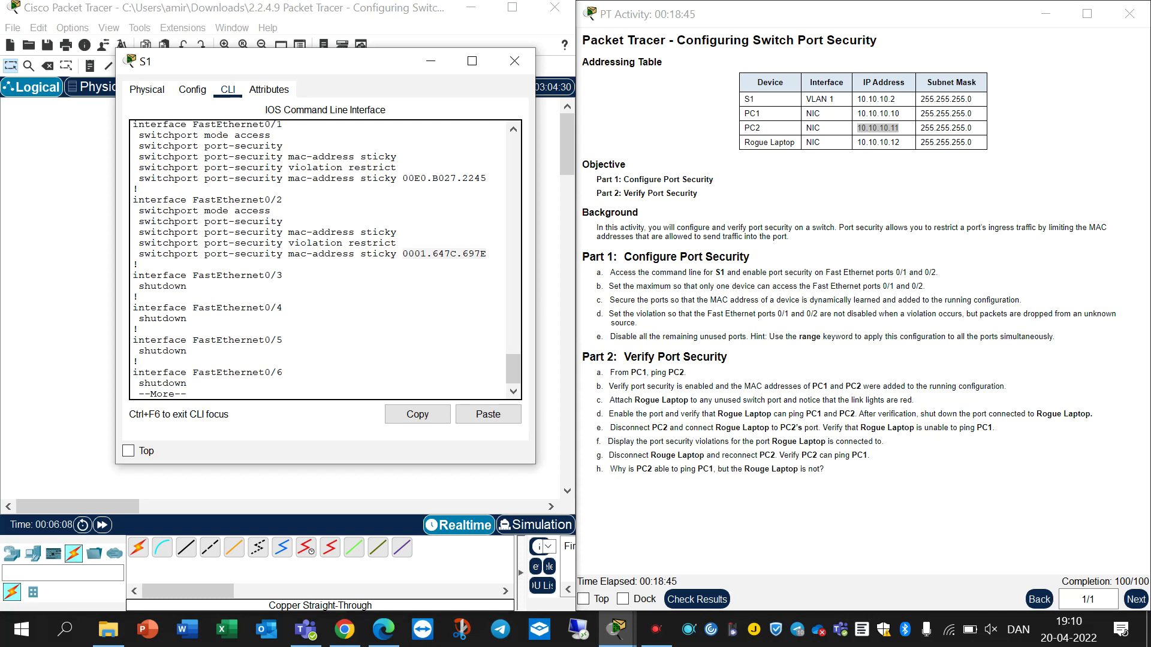
{"action": "left_click", "coordinate": [187, 383]}
{"action": "key", "text": "space"}
{"action": "key", "text": "space"}
{"action": "key", "text": "space"}
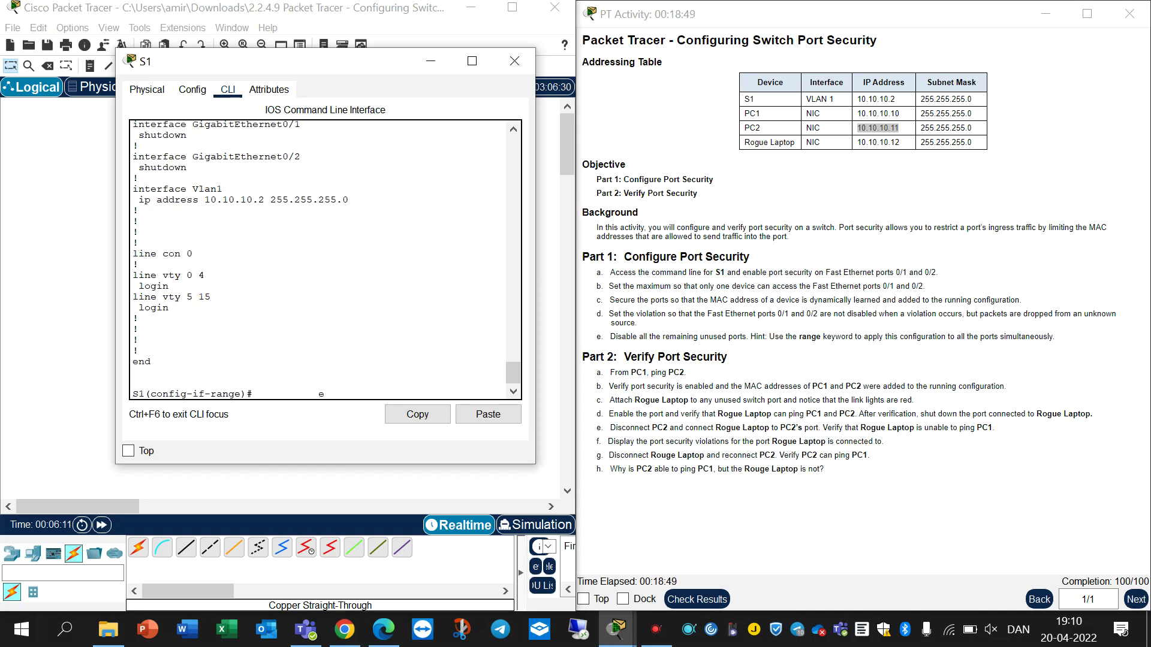
{"action": "type", "text": "exit"}
{"action": "key", "text": "Return"}
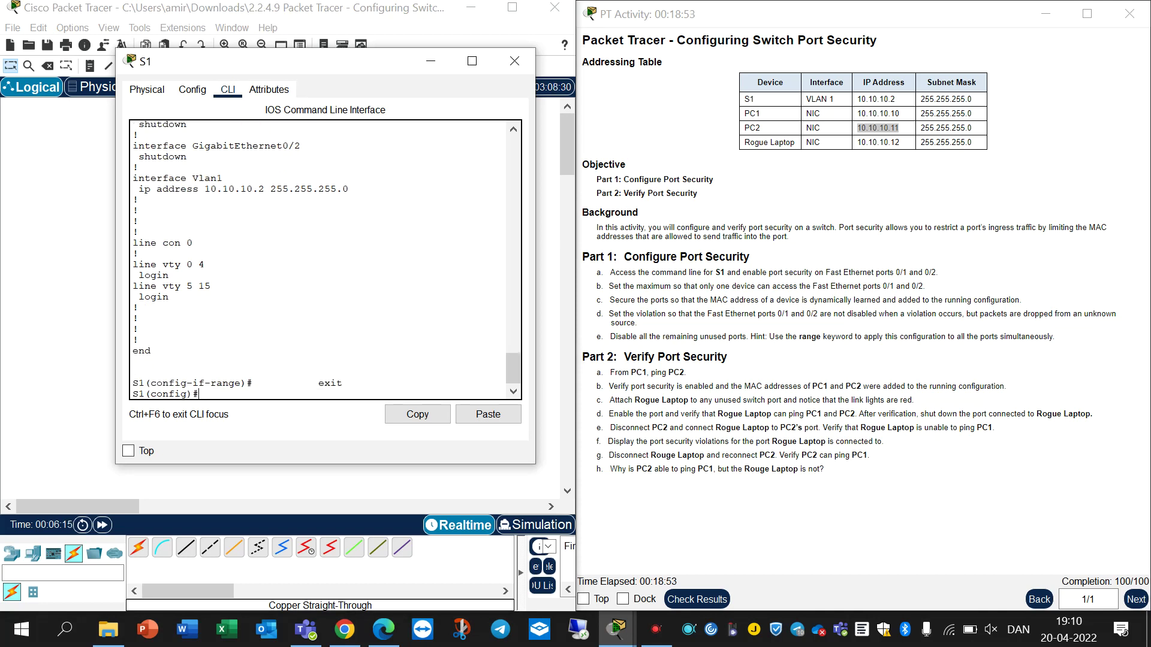
- Enable S1's interface fa0/3 with no shut and check the line protocol message
{"action": "type", "text": "int fa0/3"}
{"action": "key", "text": "Return"}
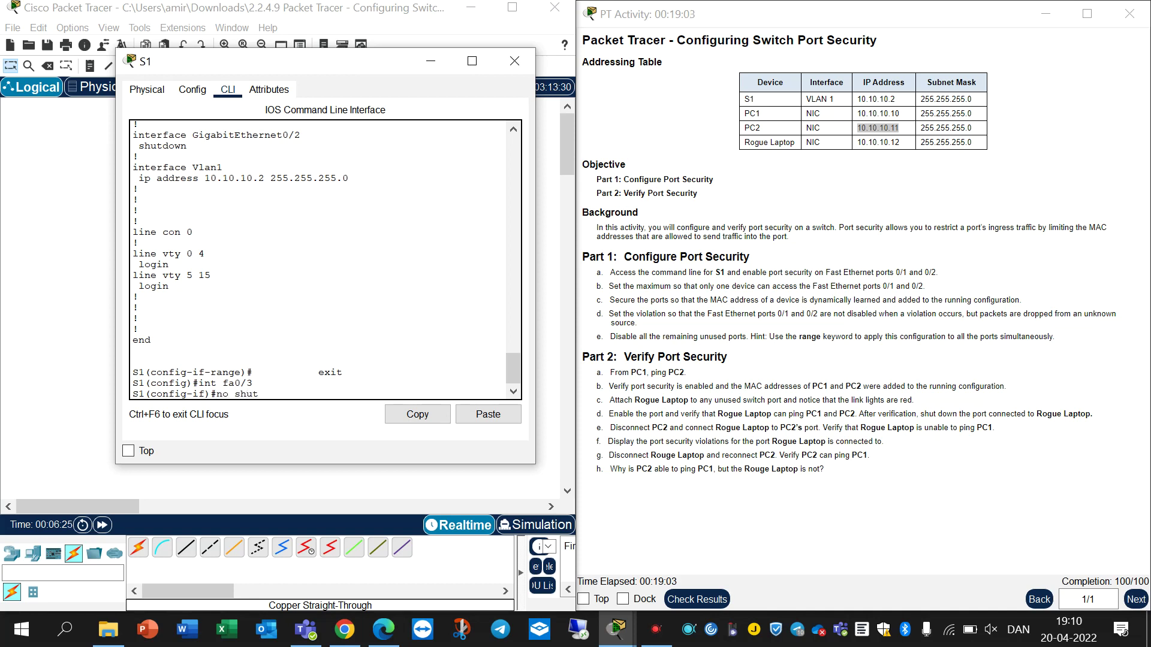
{"action": "type", "text": "no shut"}
{"action": "key", "text": "Return"}
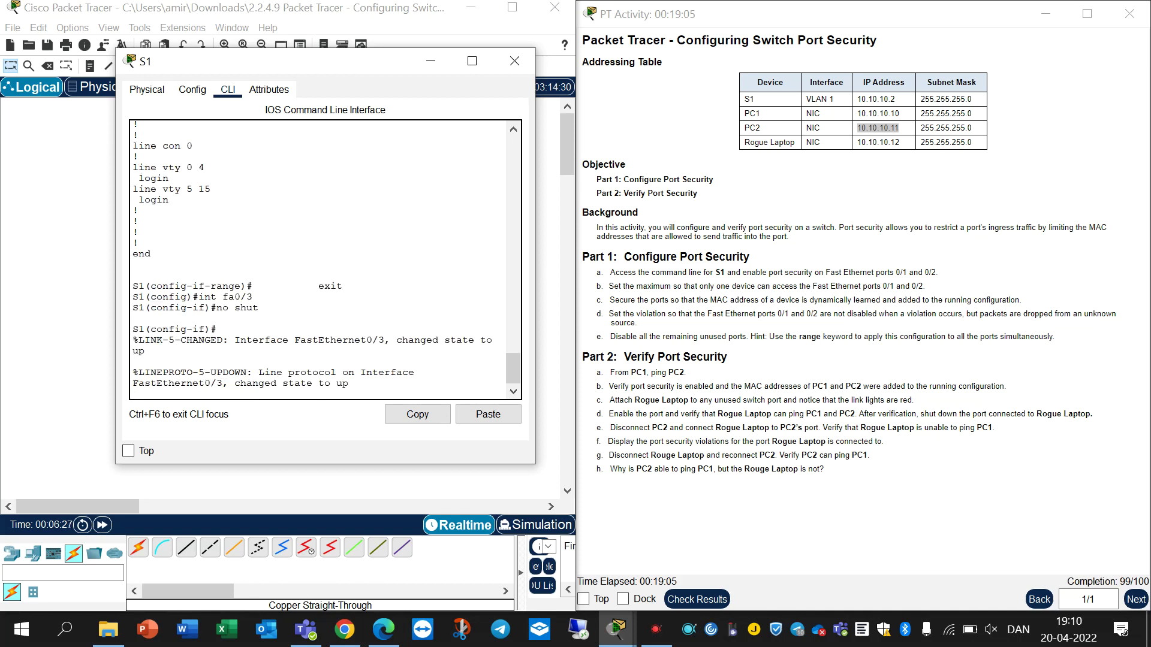
{"action": "key", "text": "Return"}
{"action": "left_click_drag", "start_coordinate": [234, 372], "coordinate": [349, 373]}
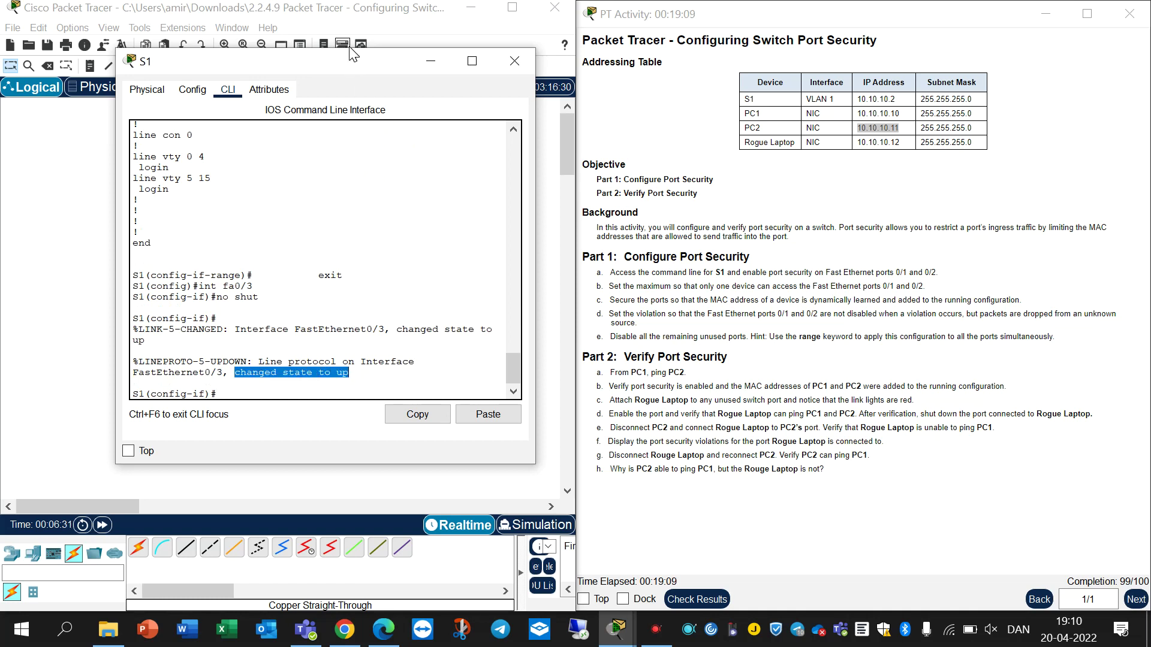
- Move S1's window clear of the topology and fast-forward the simulation time to bring up the Rogue Laptop link
{"action": "left_click_drag", "start_coordinate": [352, 54], "coordinate": [587, 66]}
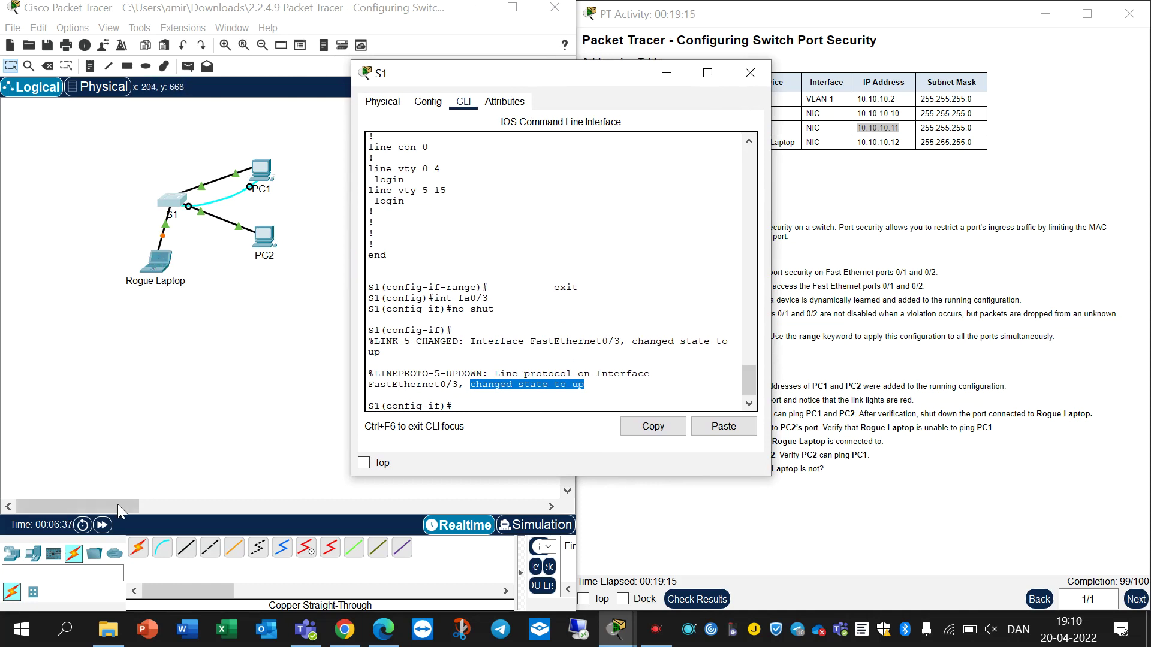
{"action": "left_click", "coordinate": [102, 525]}
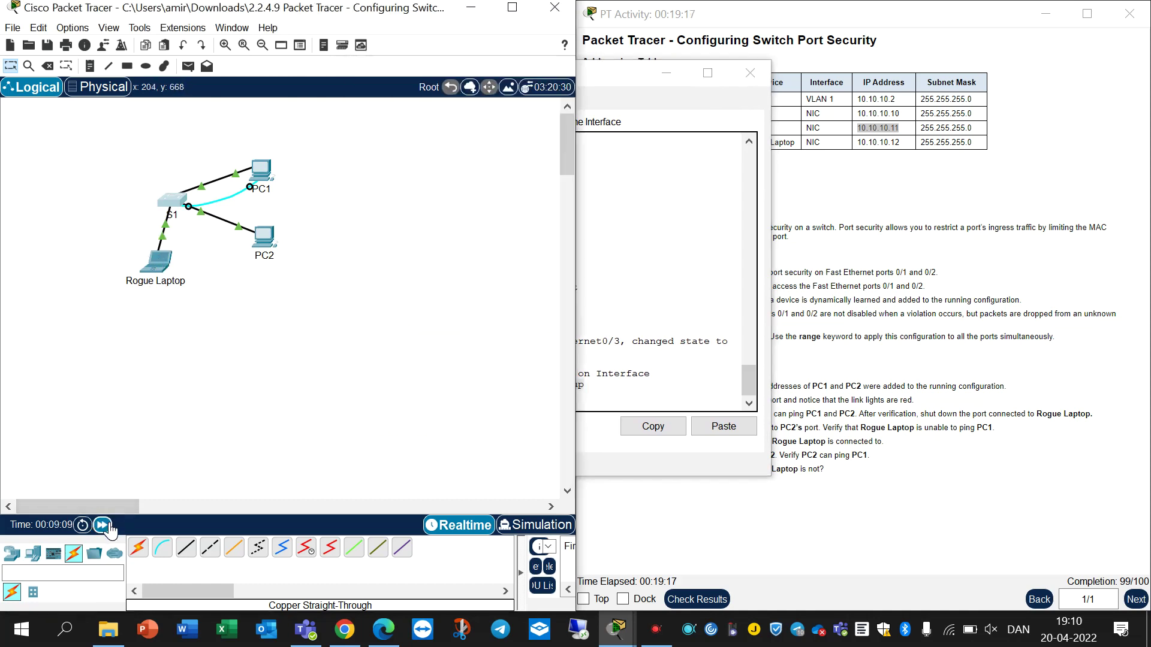
{"action": "left_click", "coordinate": [258, 366]}
{"action": "left_click", "coordinate": [577, 251]}
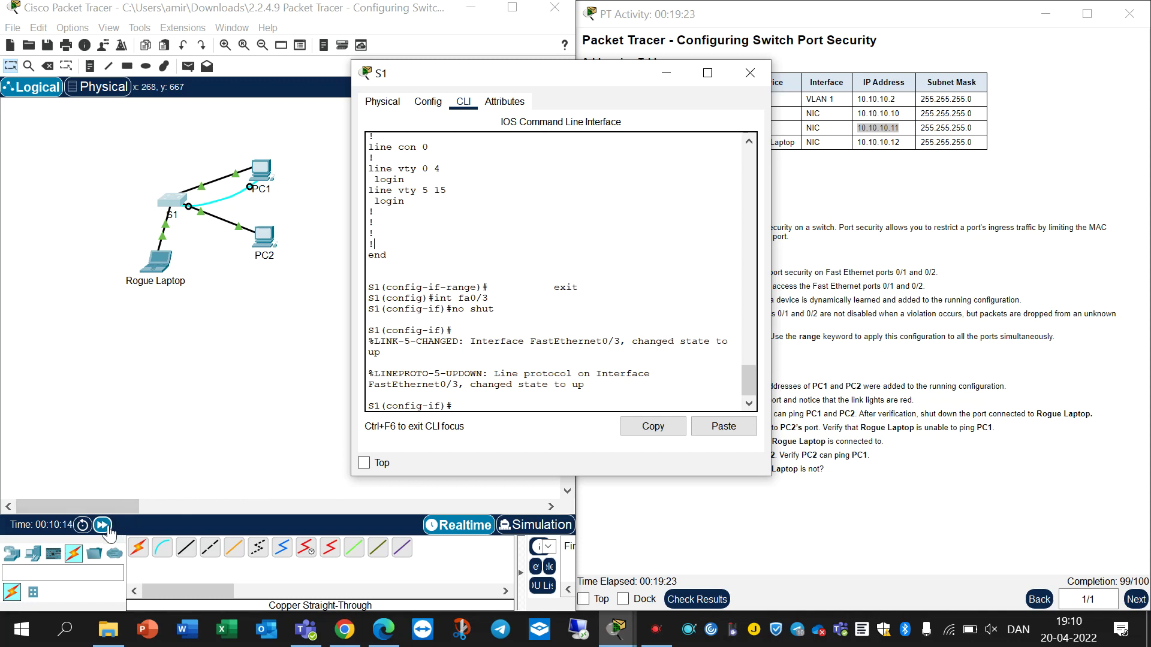
{"action": "left_click", "coordinate": [489, 410]}
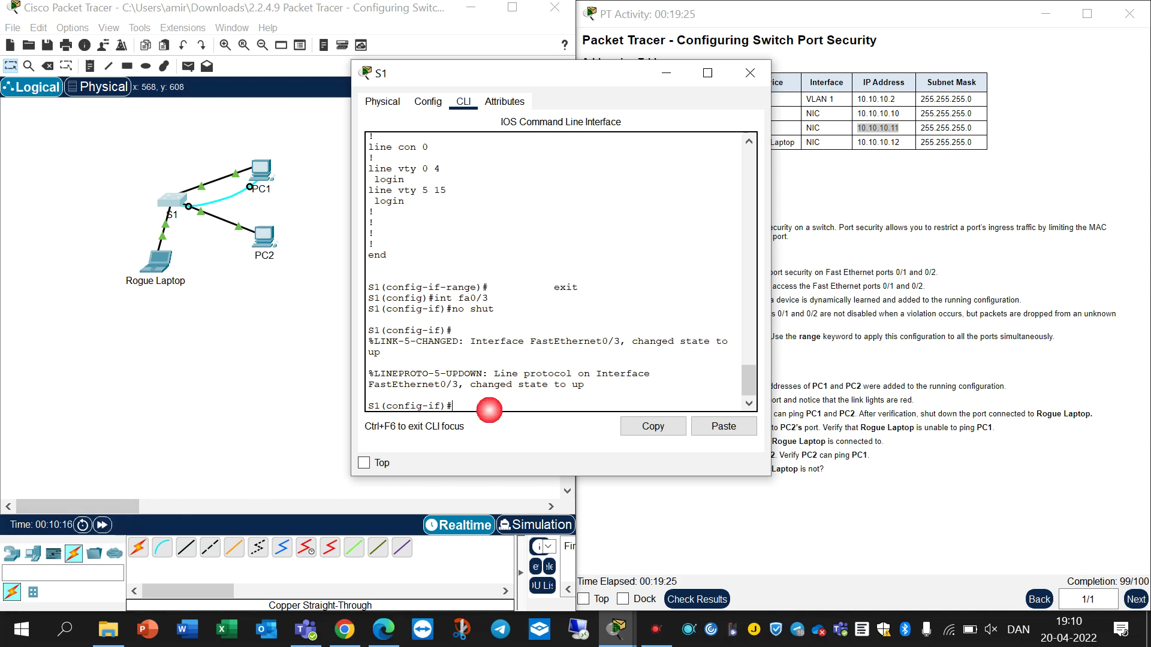
{"action": "left_click_drag", "start_coordinate": [618, 75], "coordinate": [662, 76]}
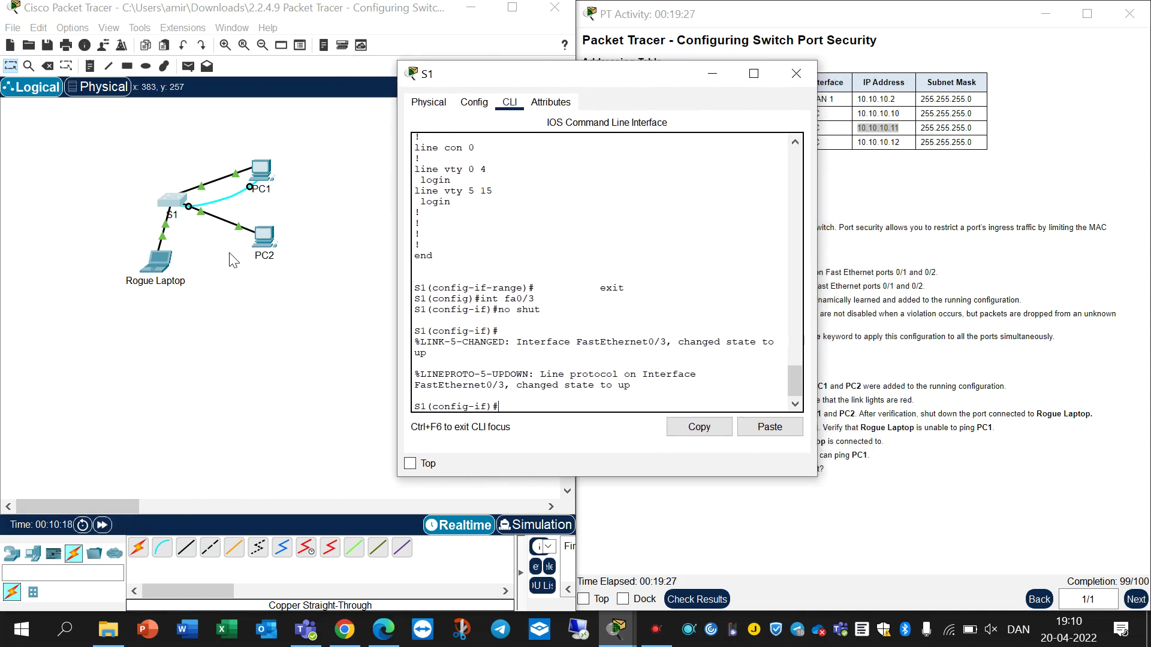
- Ping PC1 at 10.10.10.10 from Rogue Laptop's Command Prompt, clearing S1's window off the addressing table
{"action": "left_click", "coordinate": [150, 254]}
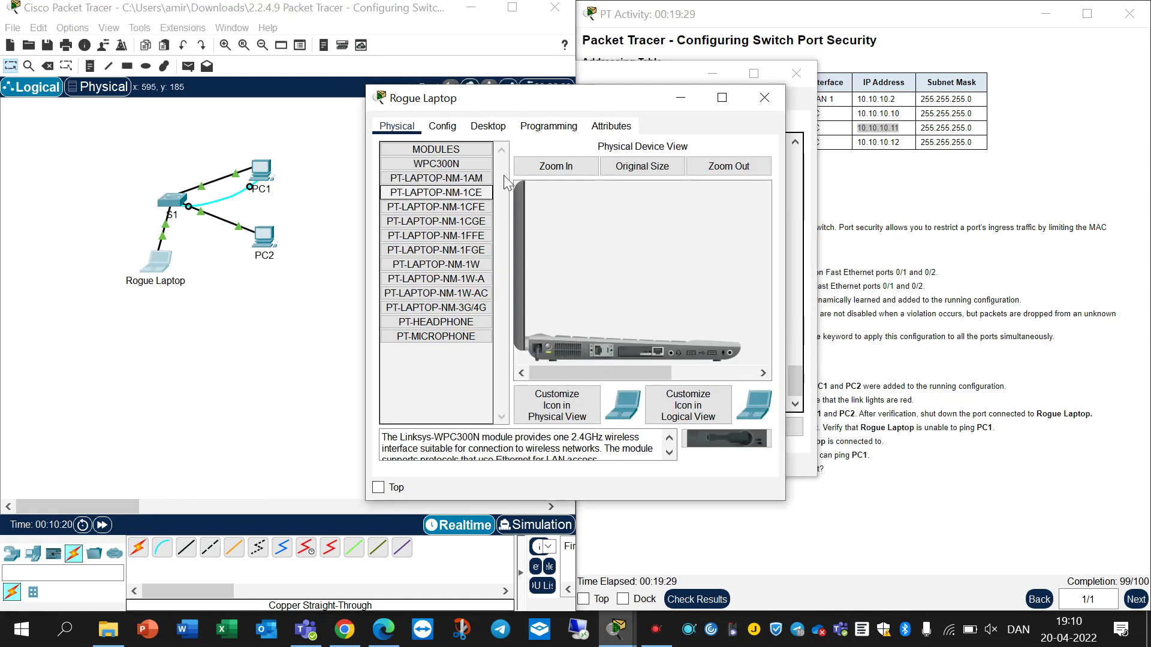
{"action": "left_click", "coordinate": [489, 126]}
{"action": "left_click", "coordinate": [607, 174]}
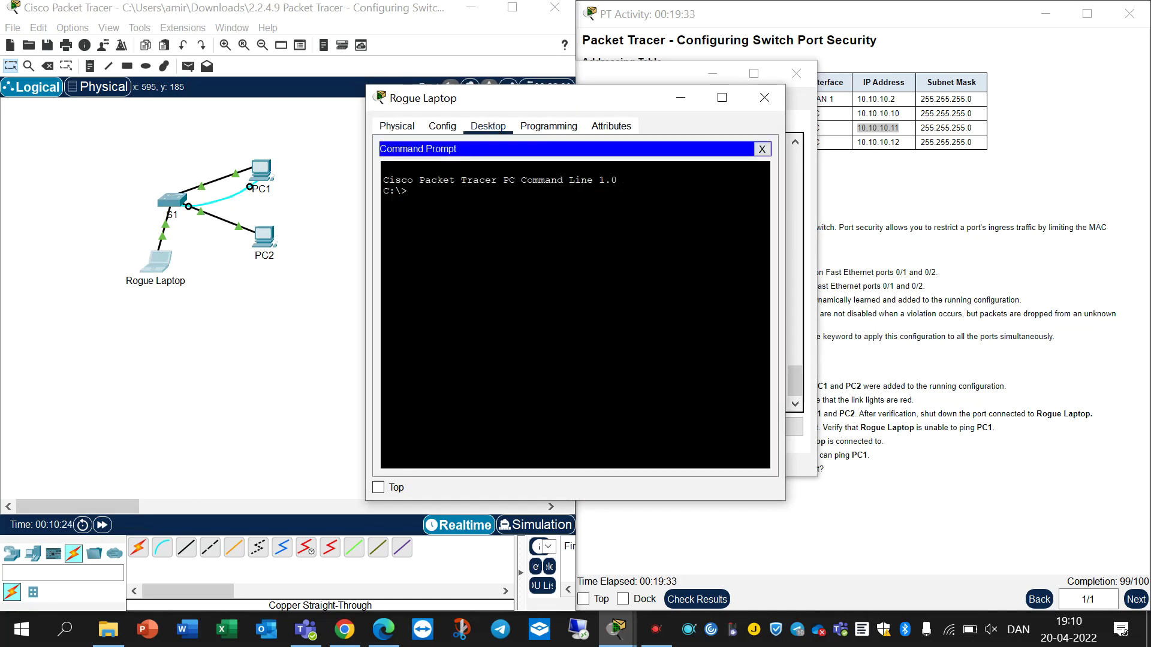
{"action": "type", "text": "ping 10.10.10.10"}
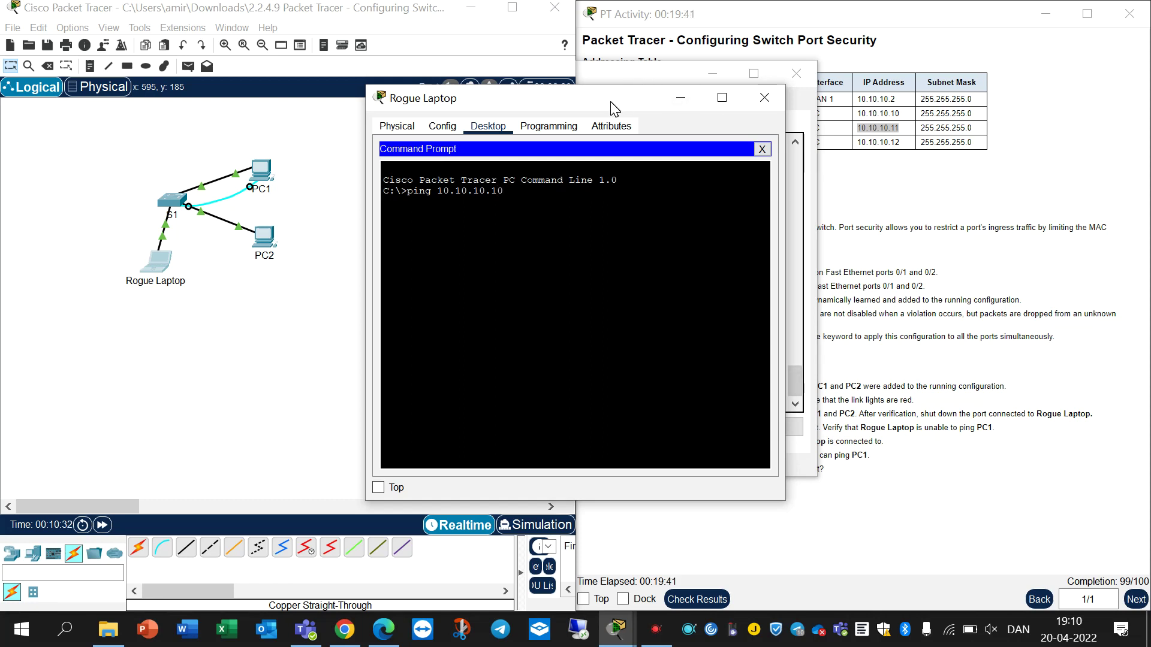
{"action": "left_click_drag", "start_coordinate": [611, 101], "coordinate": [467, 142]}
{"action": "left_click", "coordinate": [686, 78]}
{"action": "left_click", "coordinate": [800, 81]}
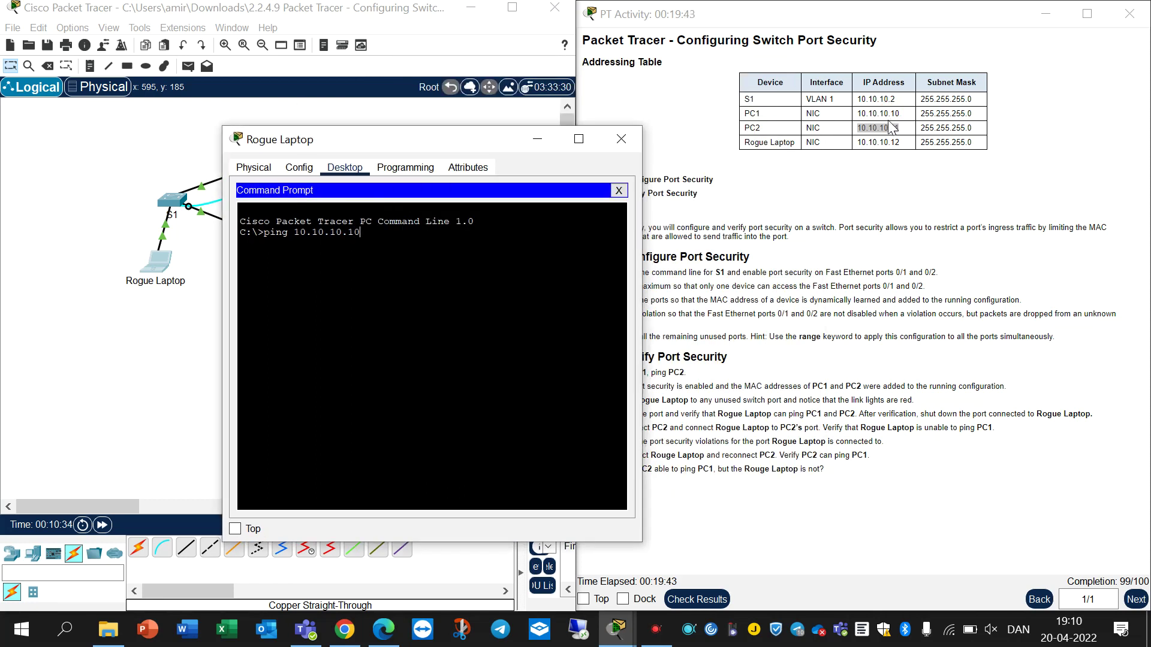
{"action": "left_click", "coordinate": [390, 241]}
{"action": "key", "text": "Return"}
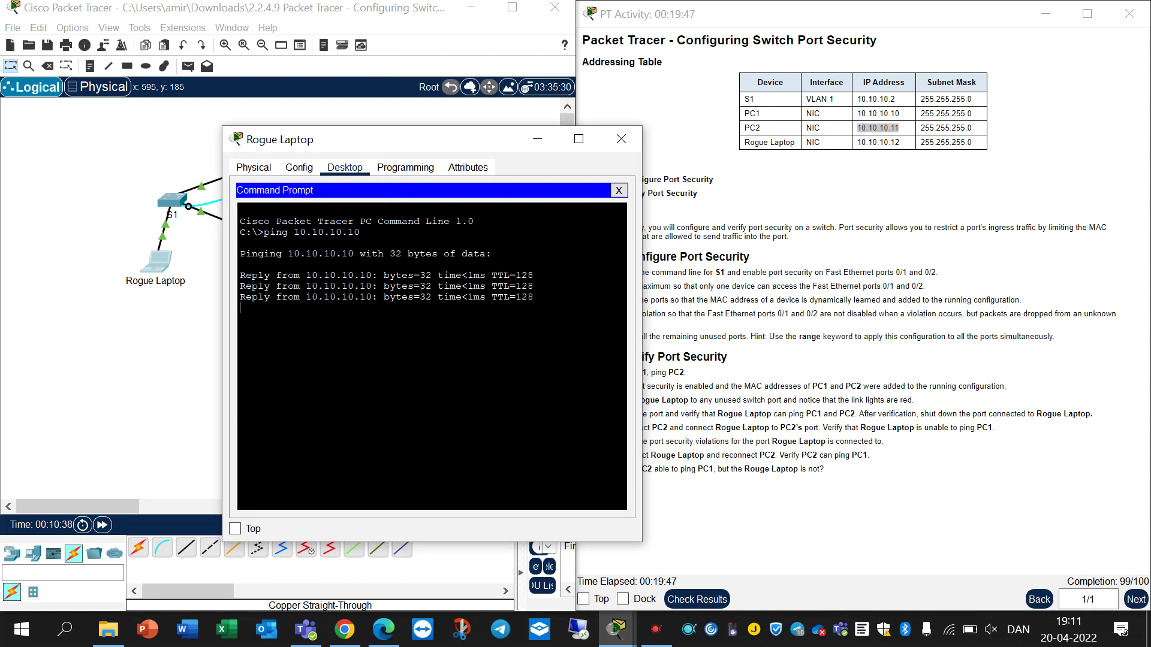
- Ping PC2 at 10.10.10.11 from Rogue Laptop and minimize the laptop's window
{"action": "key", "text": "Up"}
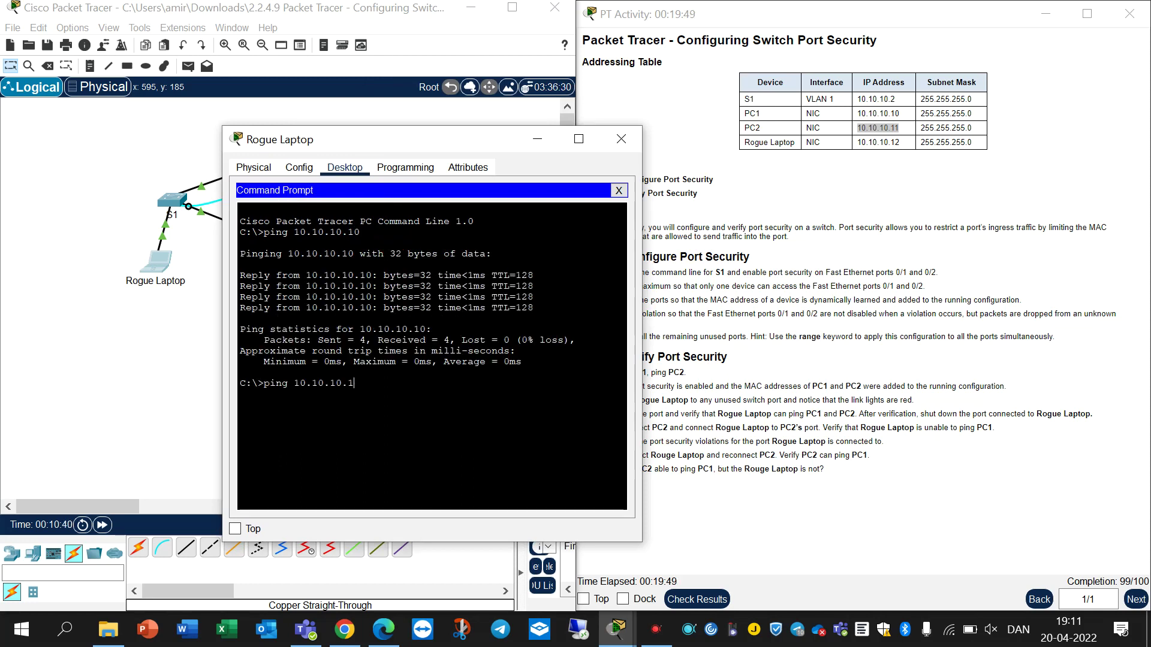
{"action": "type", "text": "1"}
{"action": "key", "text": "Return"}
{"action": "left_click", "coordinate": [536, 133]}
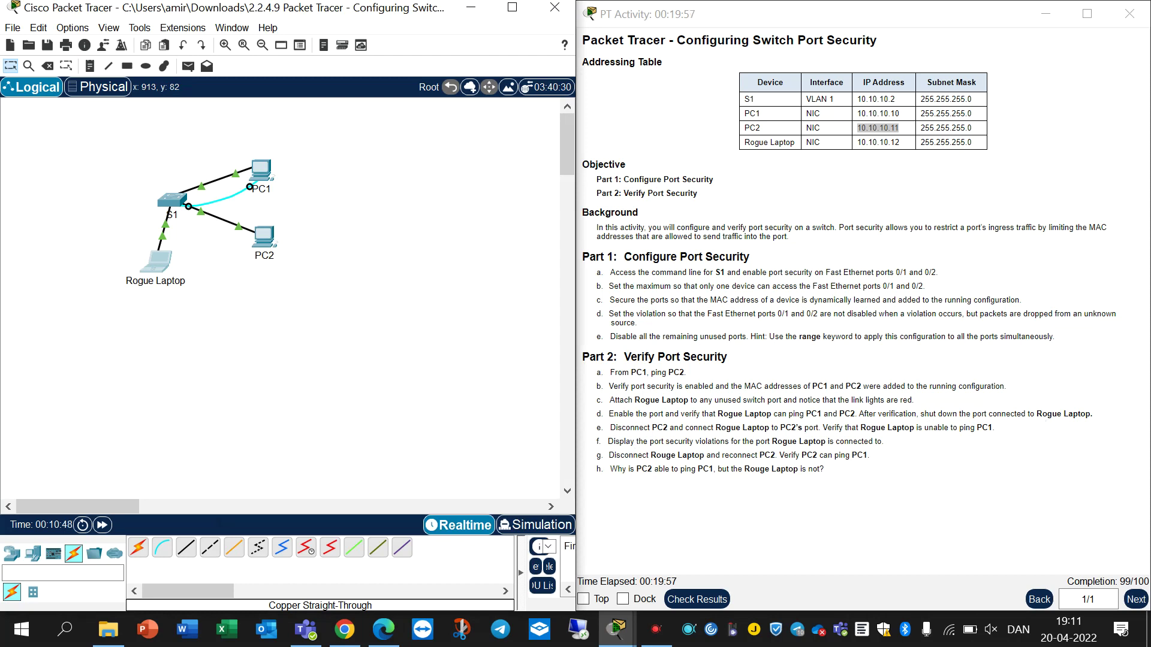
- Shut down S1's interface fa0/3, the port connected to Rogue Laptop, and minimize the switch window
{"action": "left_click", "coordinate": [173, 201]}
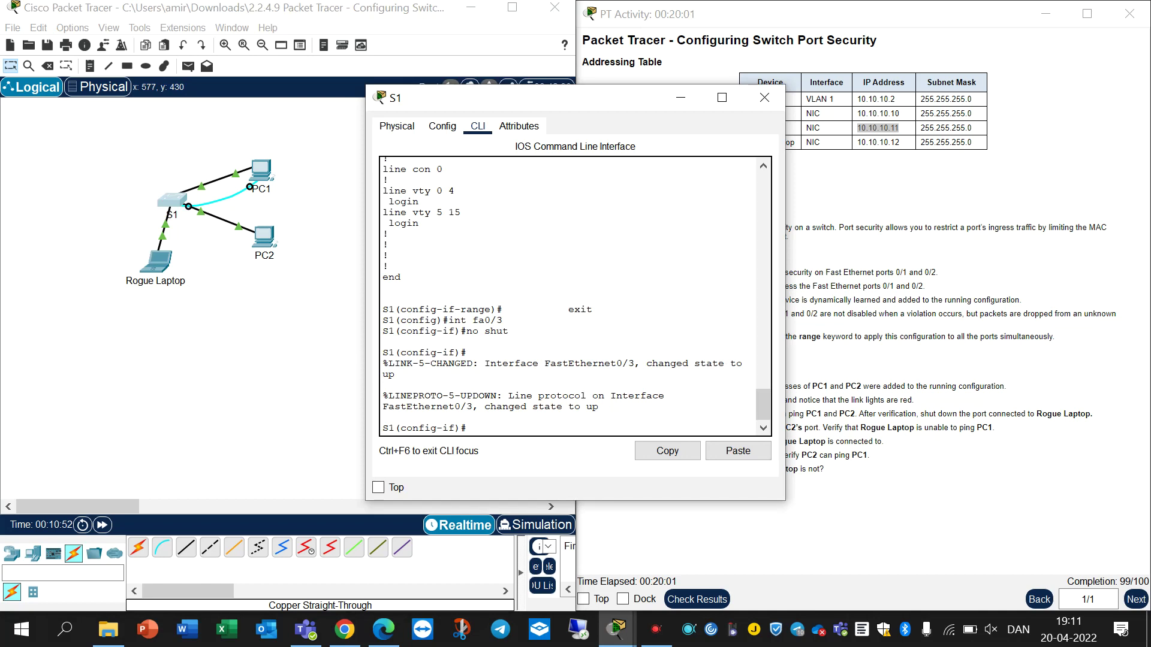
{"action": "left_click", "coordinate": [496, 432]}
{"action": "type", "text": "no shut"}
{"action": "key", "text": "Return"}
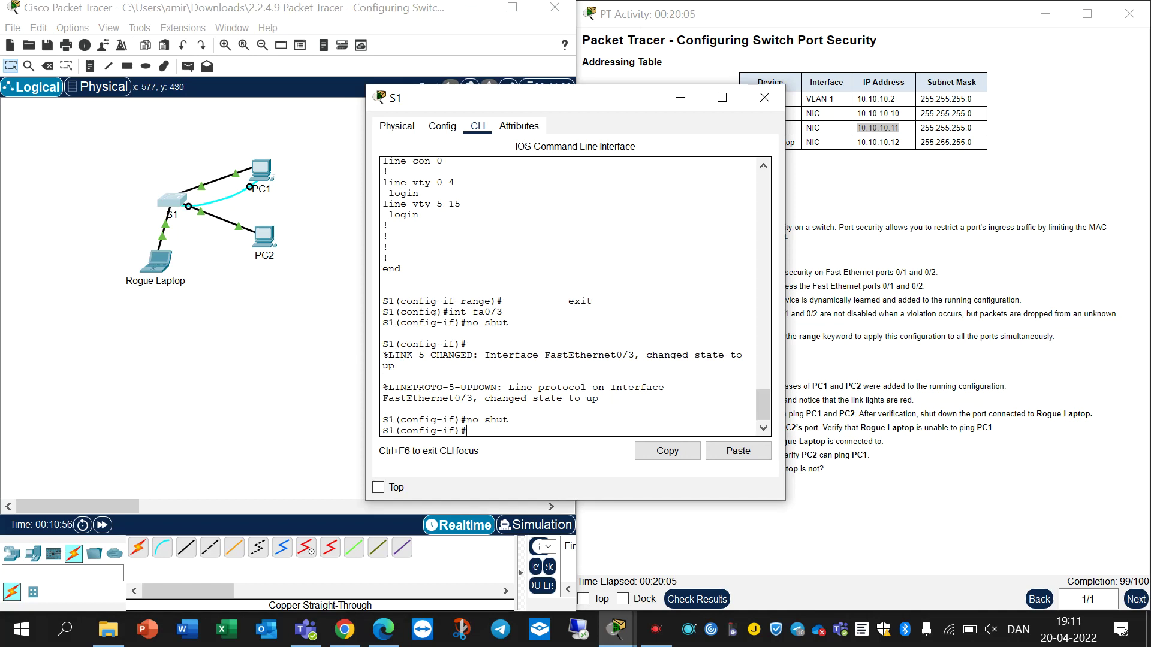
{"action": "type", "text": "shut"}
{"action": "key", "text": "Return"}
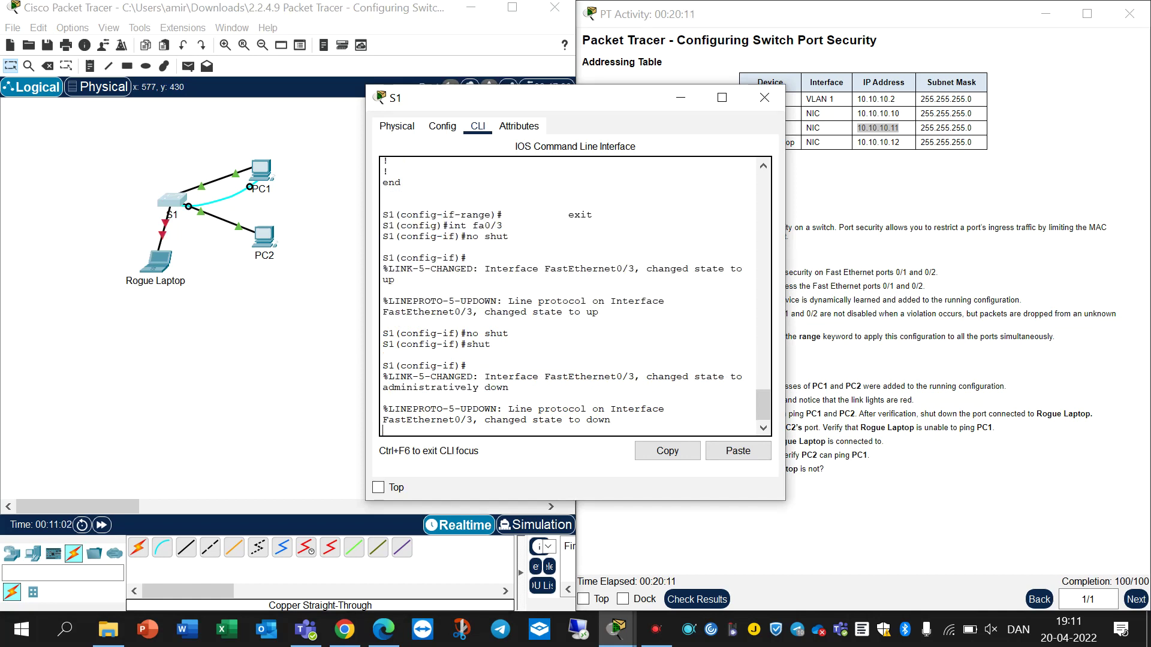
{"action": "left_click", "coordinate": [680, 99]}
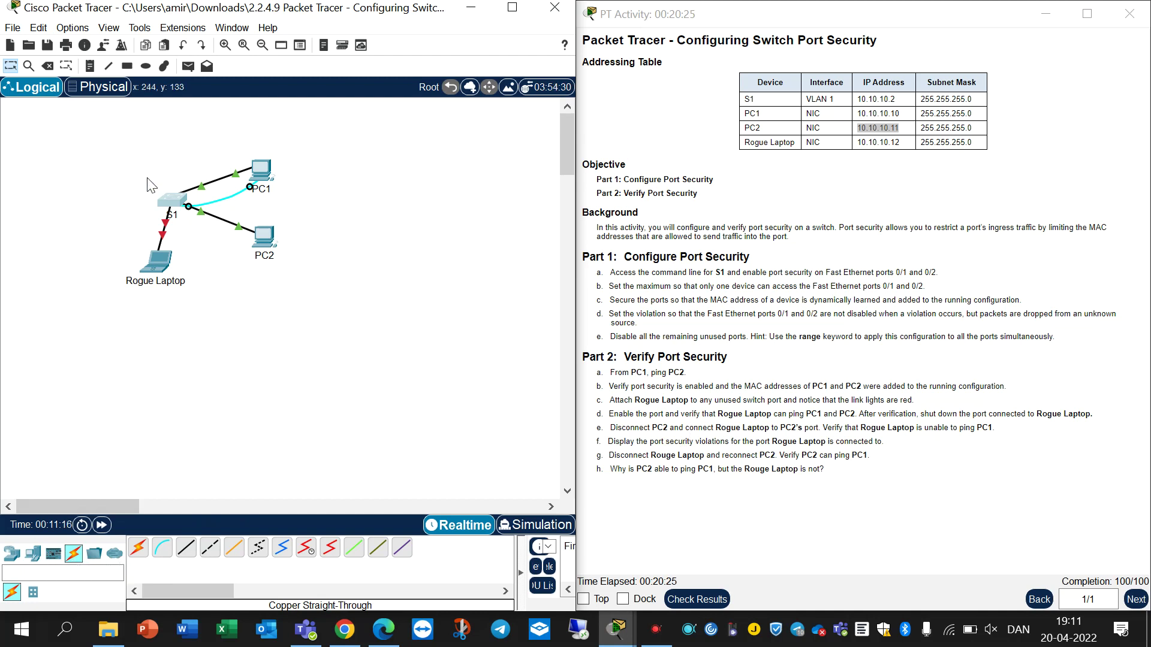
- Delete the cable between S1 and Rogue Laptop, cancelling any deletion of the switch itself
{"action": "left_click", "coordinate": [48, 65]}
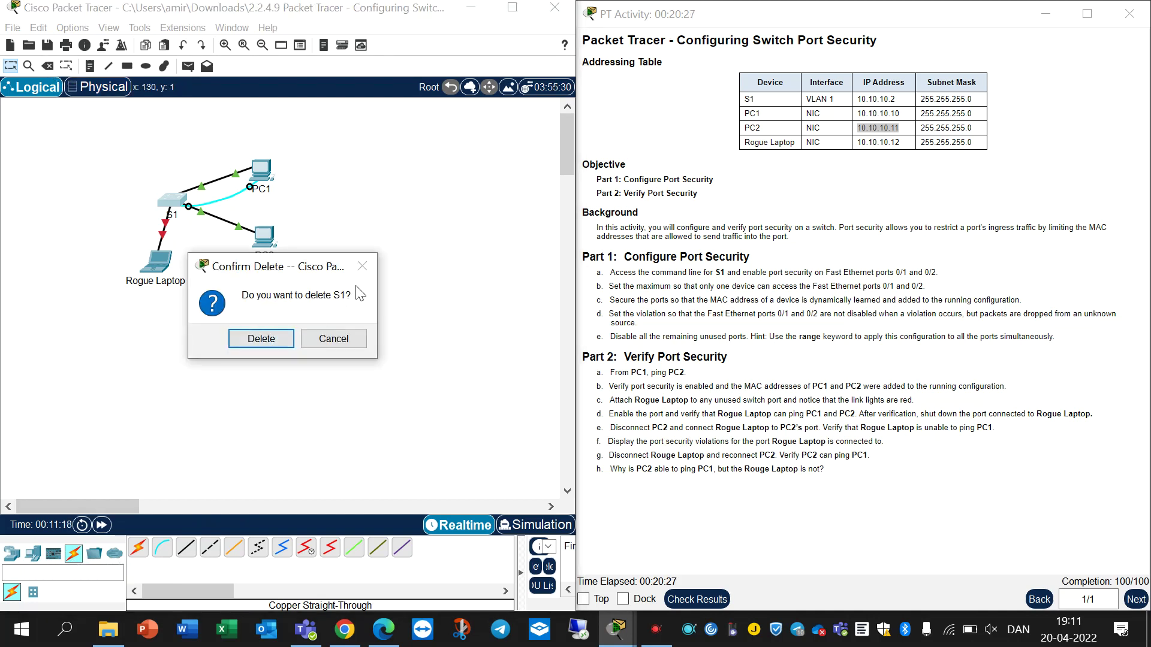
{"action": "left_click", "coordinate": [332, 336]}
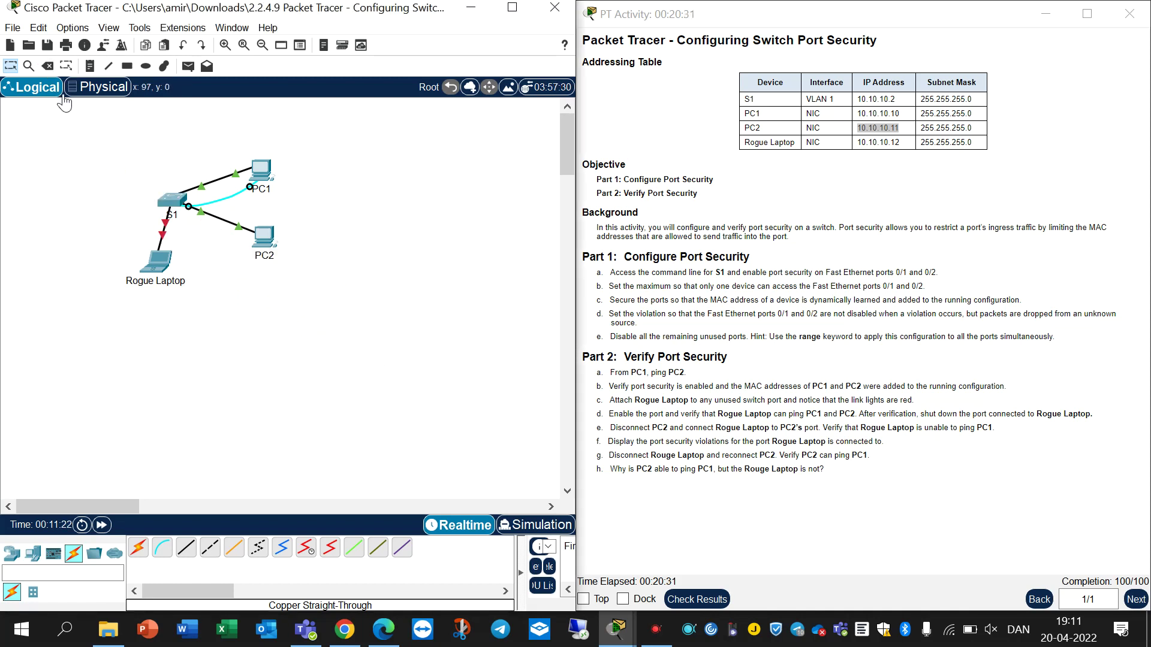
{"action": "left_click", "coordinate": [47, 66]}
{"action": "left_click", "coordinate": [161, 239]}
{"action": "key", "text": "Escape"}
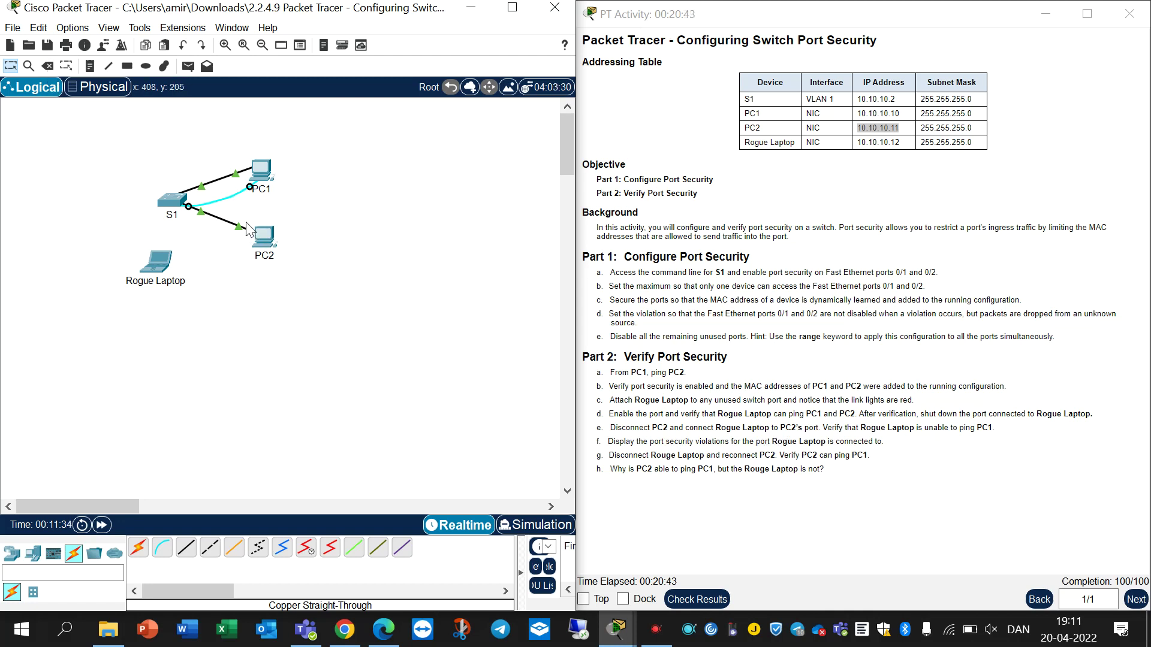
{"action": "left_click", "coordinate": [48, 66]}
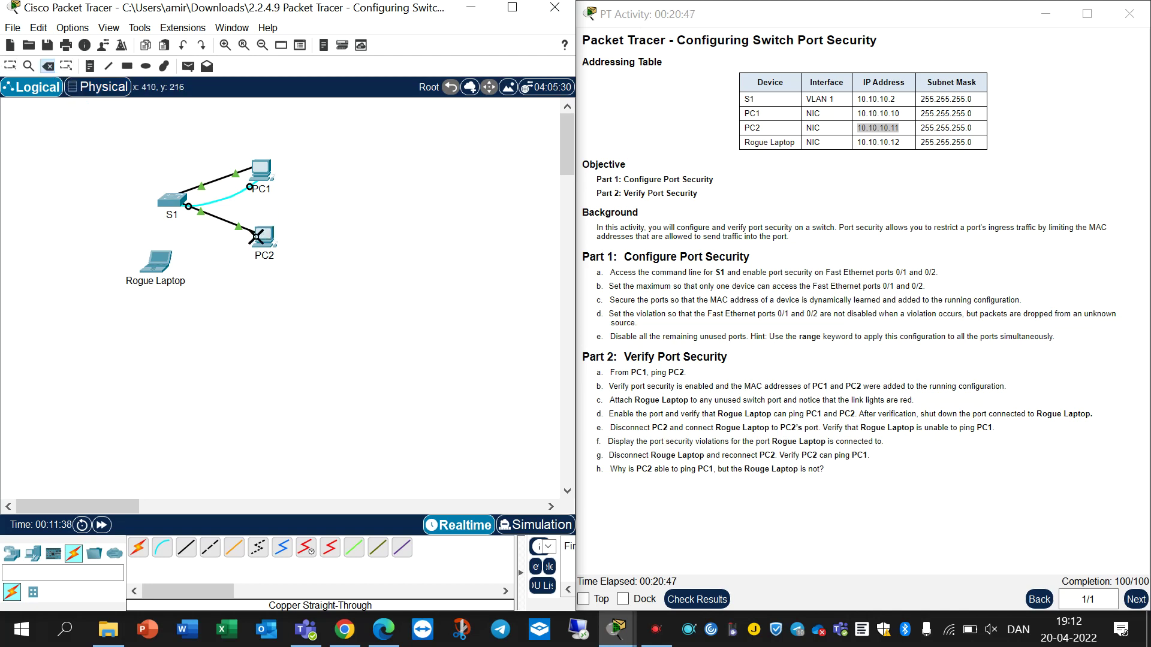
{"action": "left_click", "coordinate": [215, 218]}
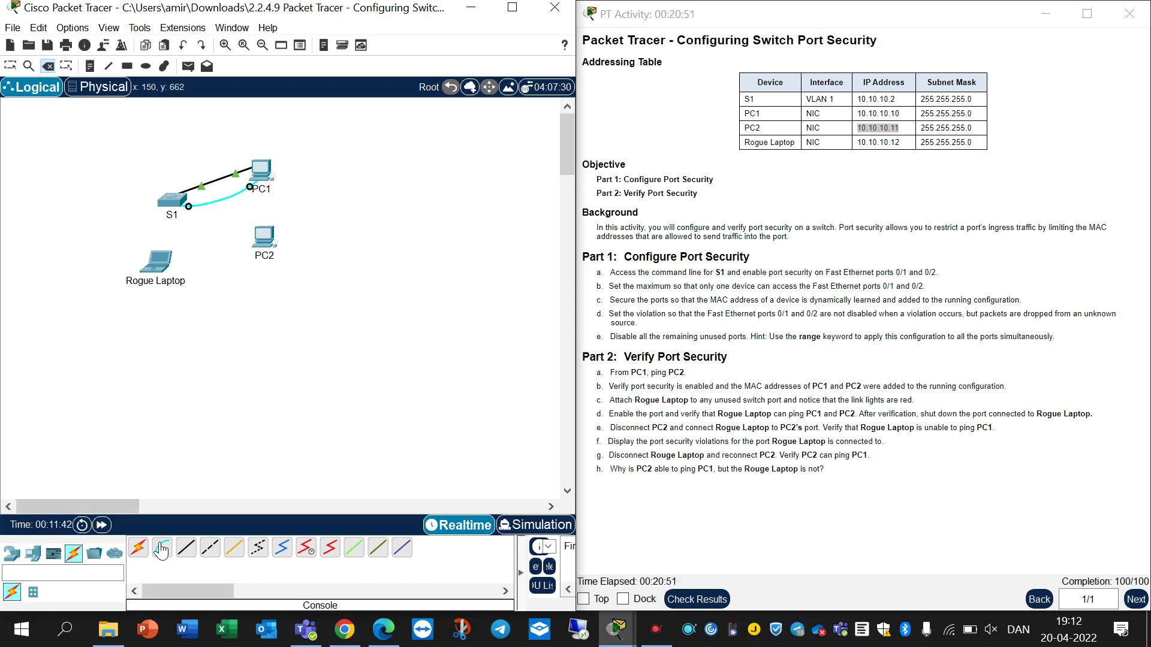
{"action": "key", "text": "ctrl+z"}
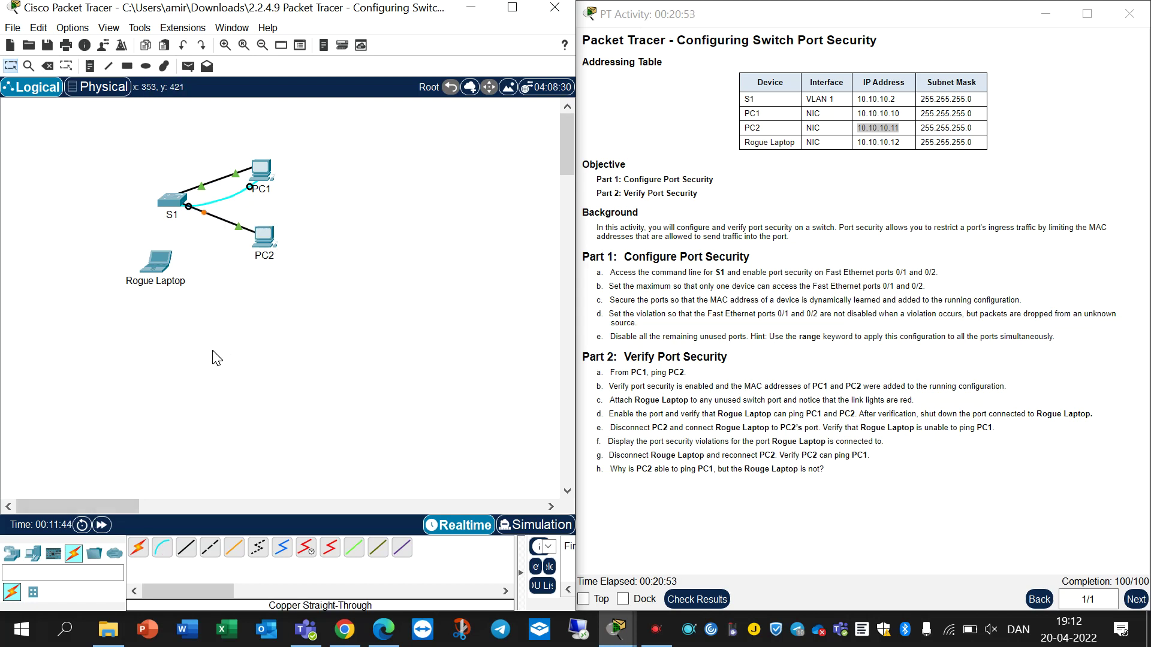
- Move the PC2 end of S1's cable to Rogue Laptop's network port and fast-forward the simulation time
{"action": "left_click", "coordinate": [239, 226]}
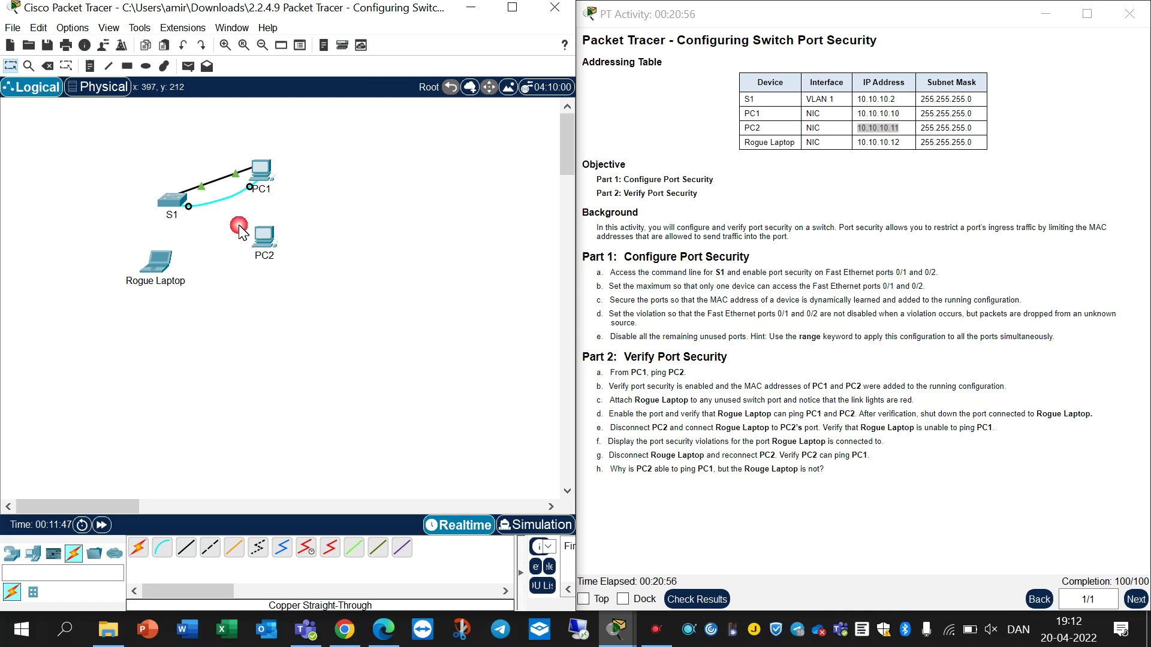
{"action": "left_click", "coordinate": [157, 264]}
{"action": "left_click", "coordinate": [195, 334]}
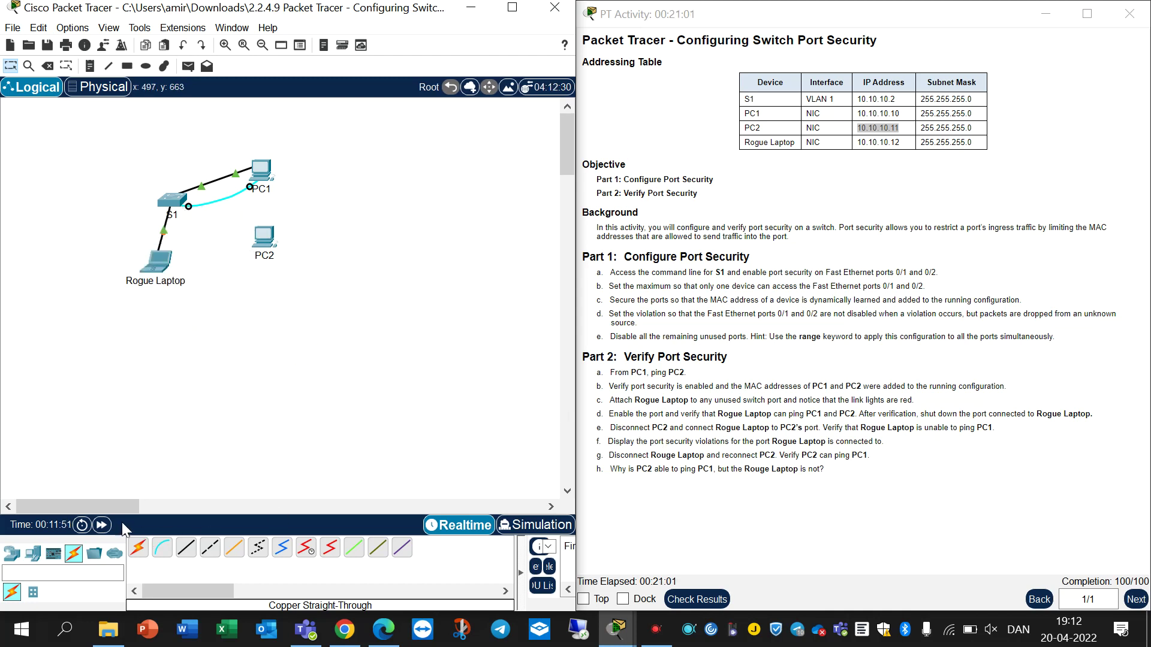
{"action": "left_click", "coordinate": [101, 526]}
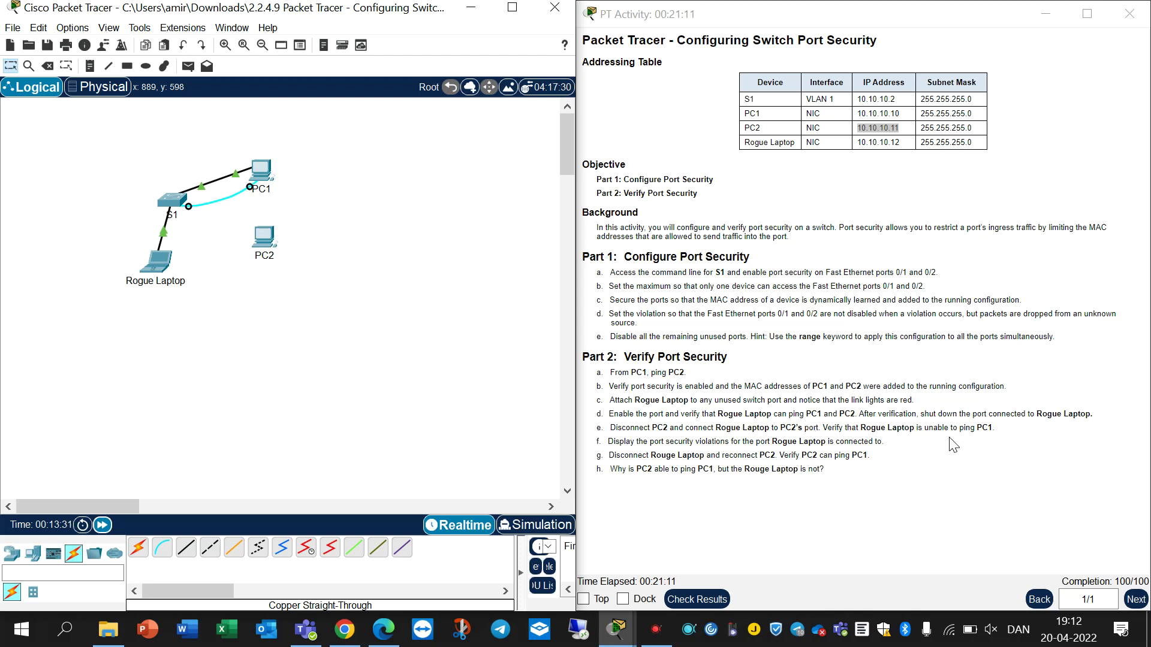
- Ping PC1 at 10.10.10.10 from Rogue Laptop's Command Prompt, clear its window off the topology, and minimize it
{"action": "left_click", "coordinate": [157, 262]}
{"action": "key", "text": "Return"}
{"action": "key", "text": "Return"}
{"action": "key", "text": "Return"}
{"action": "key", "text": "Return"}
{"action": "key", "text": "Return"}
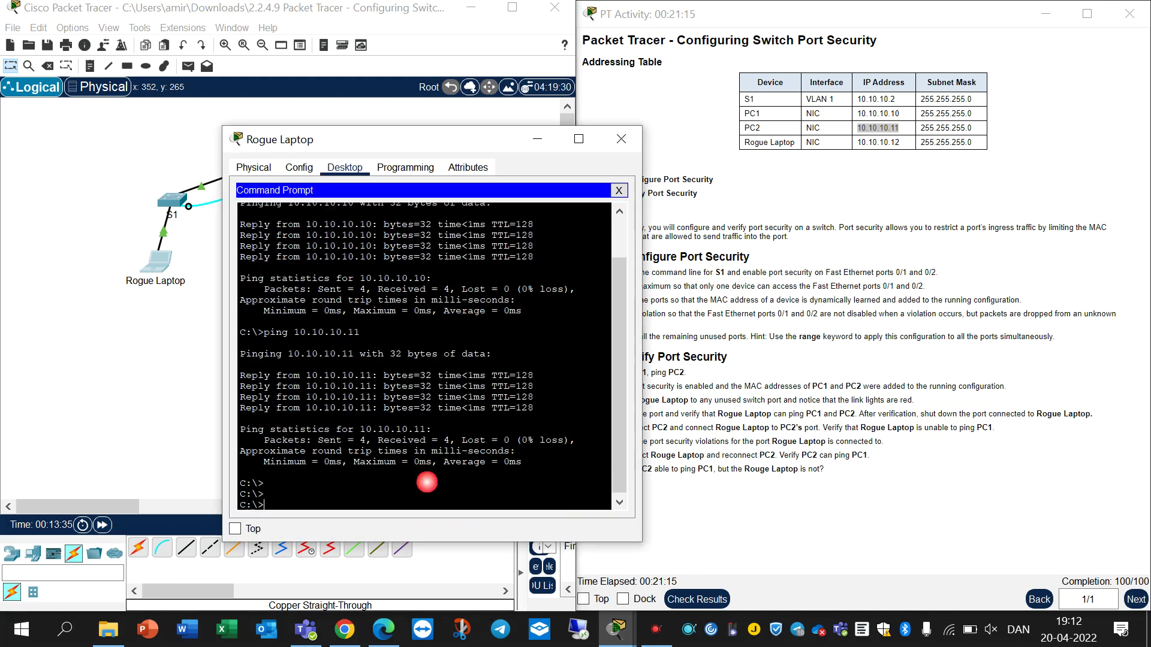
{"action": "key", "text": "Up"}
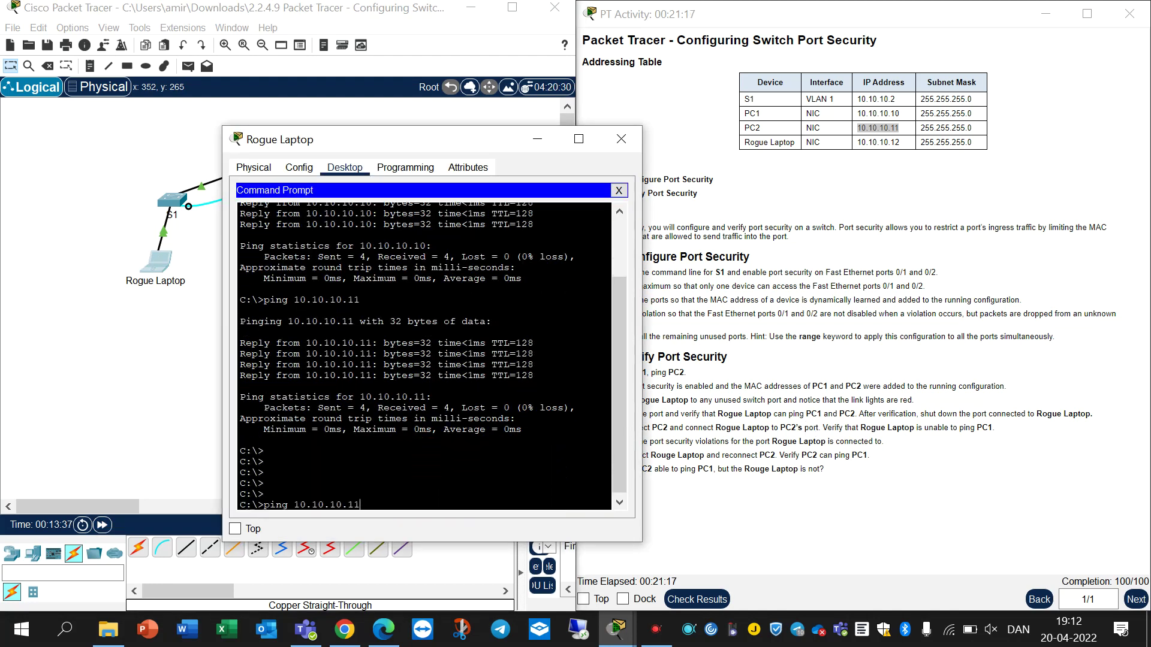
{"action": "key", "text": "Return"}
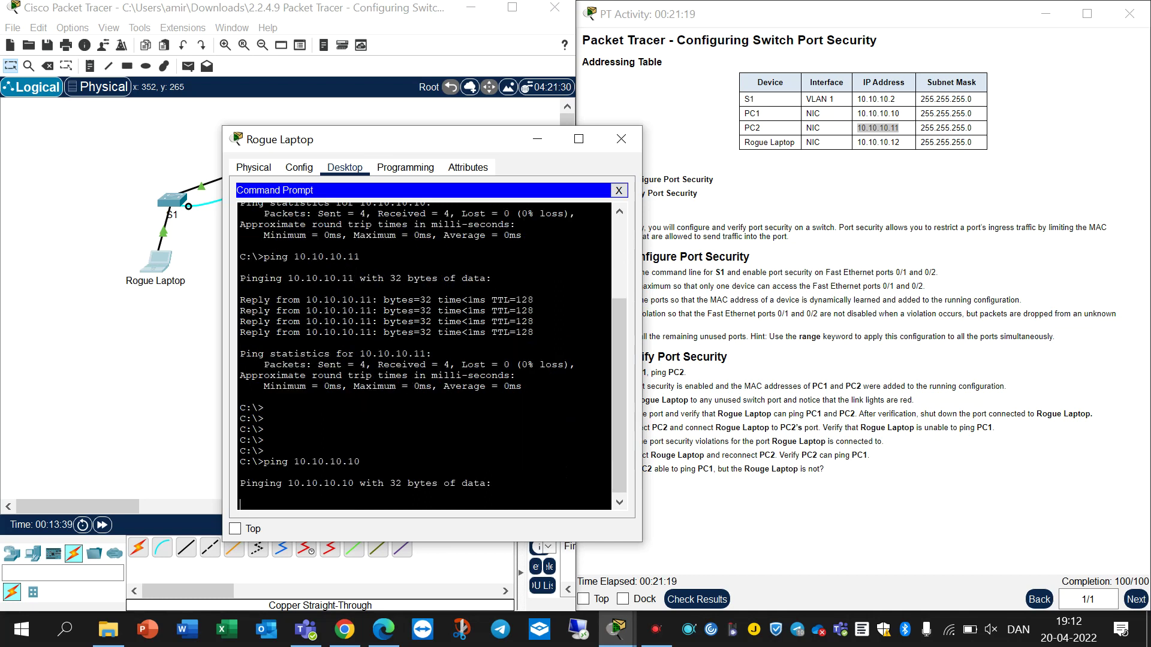
{"action": "left_click_drag", "start_coordinate": [465, 147], "coordinate": [591, 142]}
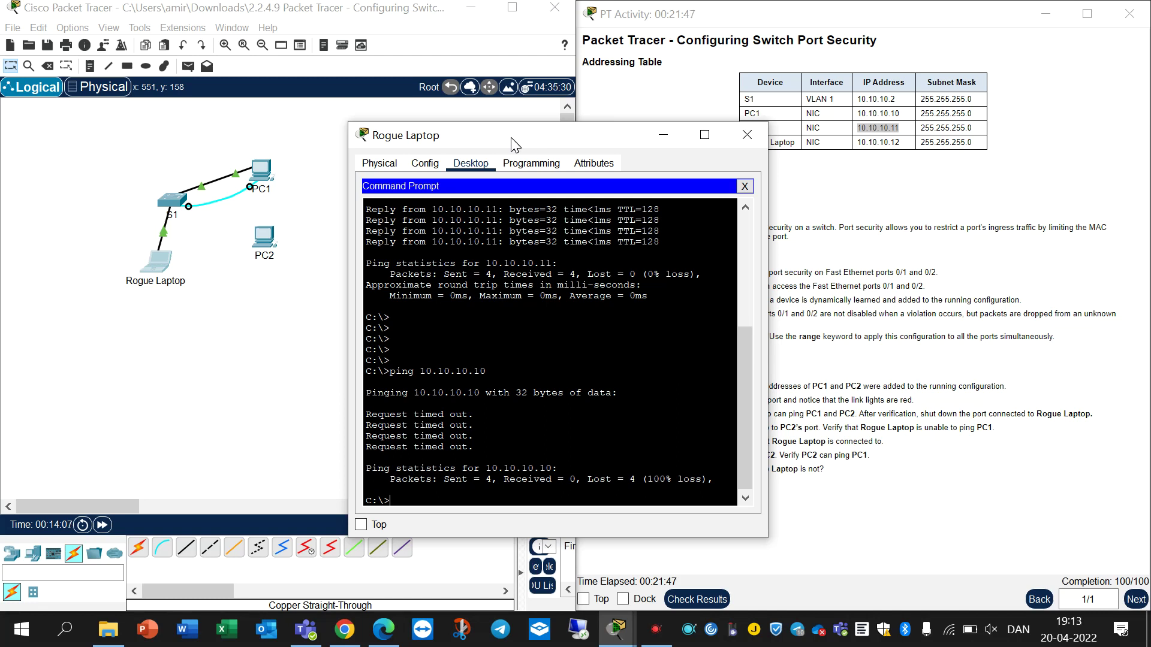
{"action": "left_click", "coordinate": [664, 137]}
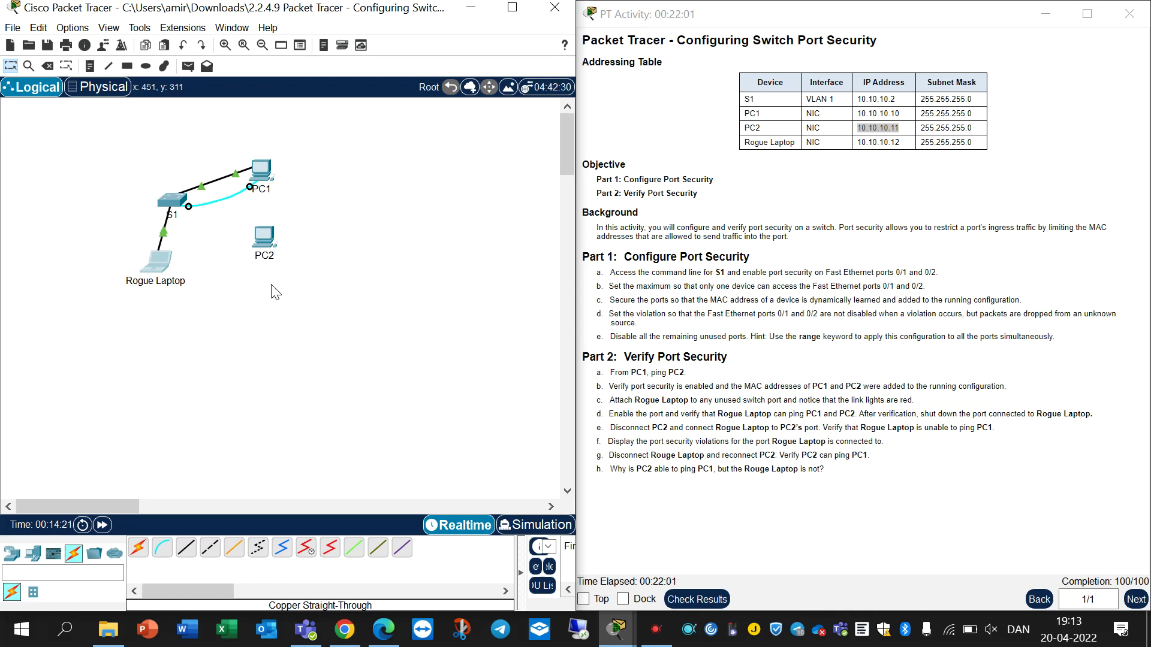
- Return S1's command line from interface configuration to privileged EXEC mode with end
{"action": "left_click", "coordinate": [178, 213]}
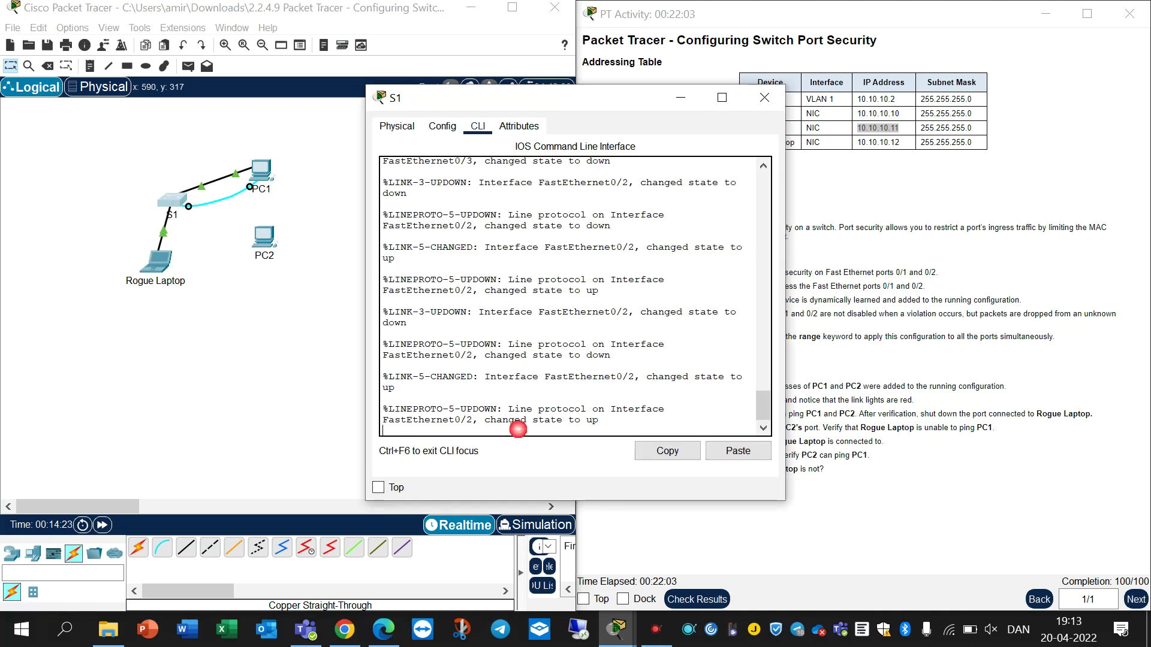
{"action": "key", "text": "Return"}
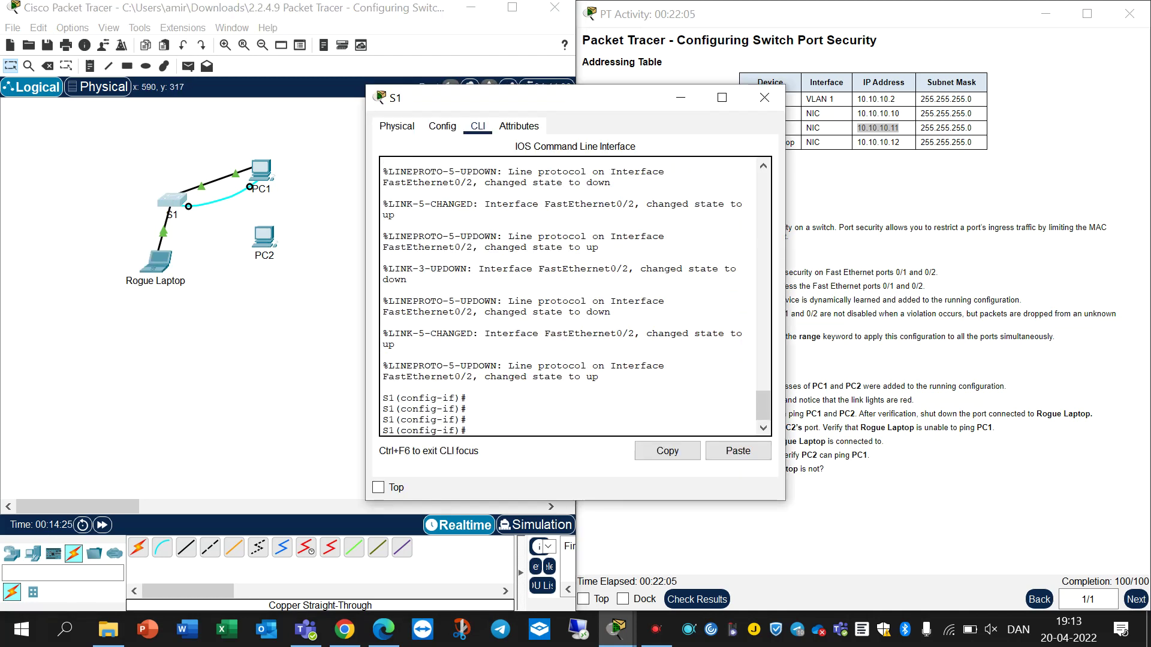
{"action": "left_click_drag", "start_coordinate": [442, 376], "coordinate": [599, 376]}
{"action": "left_click", "coordinate": [461, 377]}
{"action": "left_click", "coordinate": [476, 423]}
{"action": "type", "text": "end"}
{"action": "key", "text": "Return"}
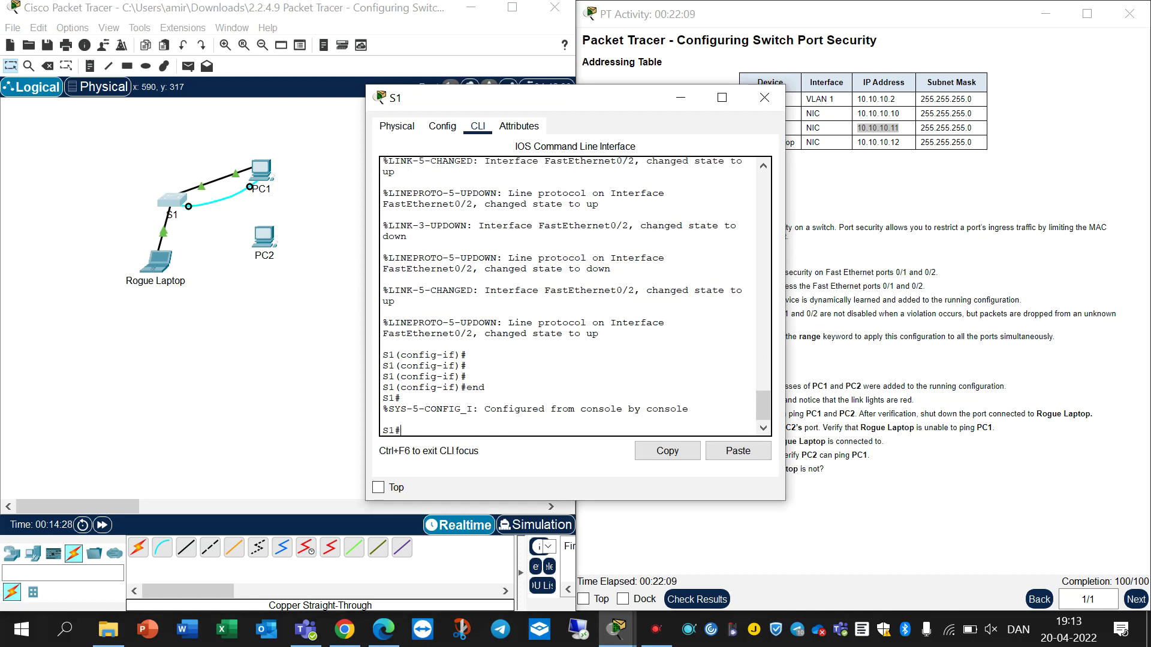
{"action": "key", "text": "Return"}
{"action": "key", "text": "Return"}
{"action": "key", "text": "Return"}
- List the available options of the show port-security command on S1
{"action": "type", "text": "show"}
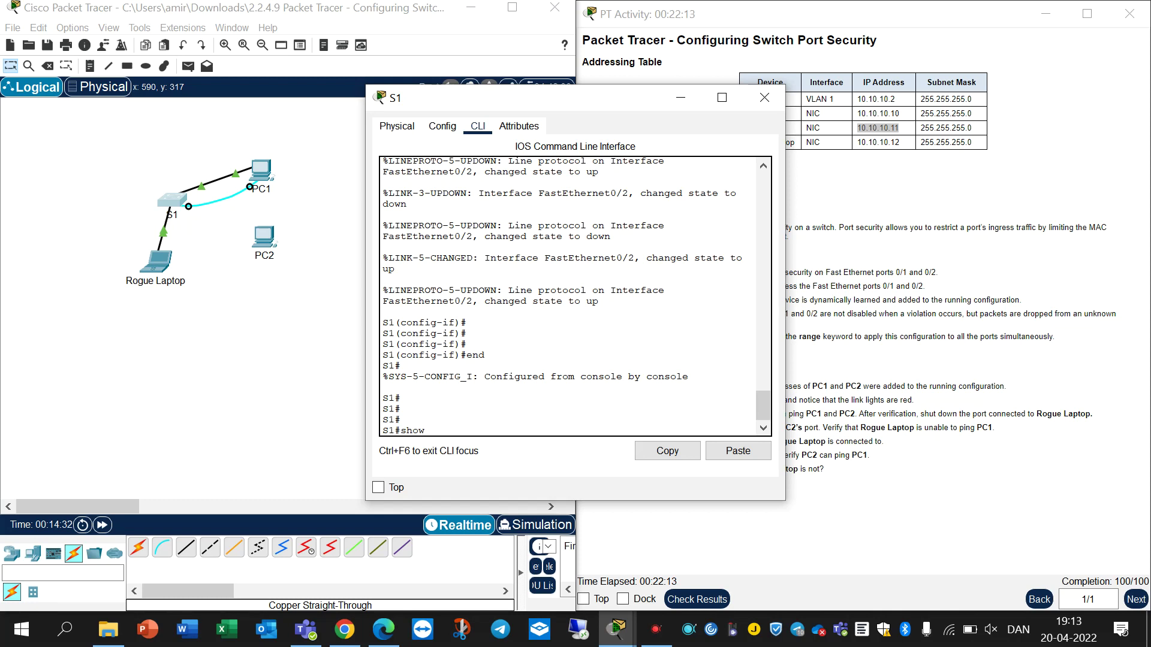
{"action": "type", "text": " s"}
{"action": "key", "text": "Tab"}
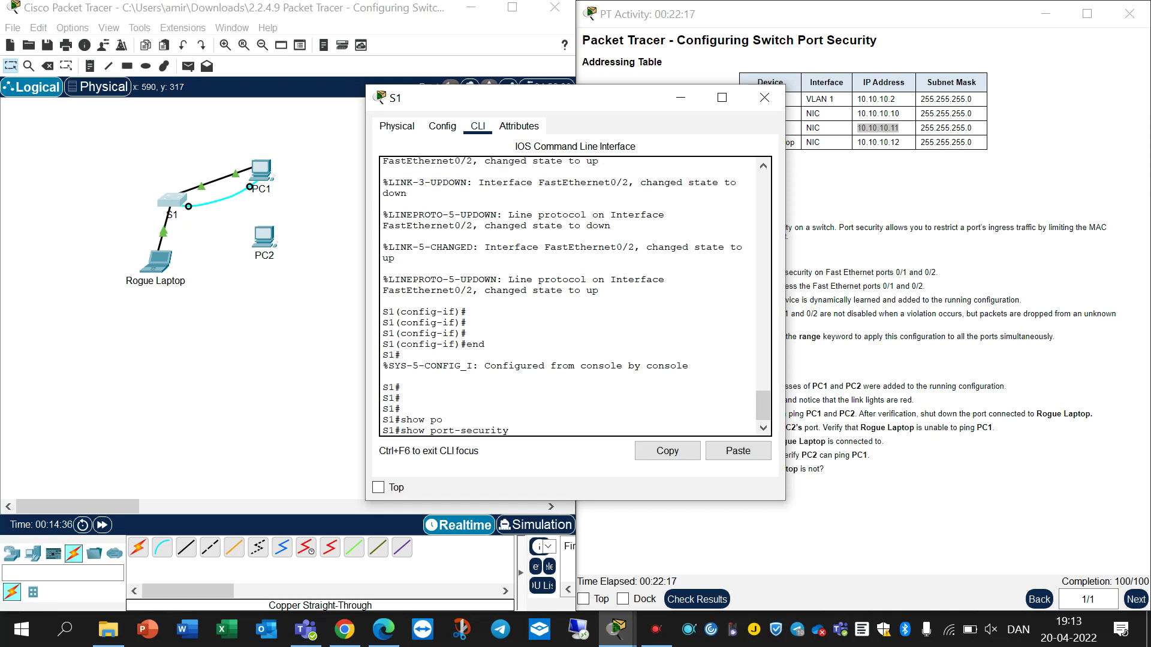
{"action": "type", "text": "fa"}
{"action": "key", "text": "Tab"}
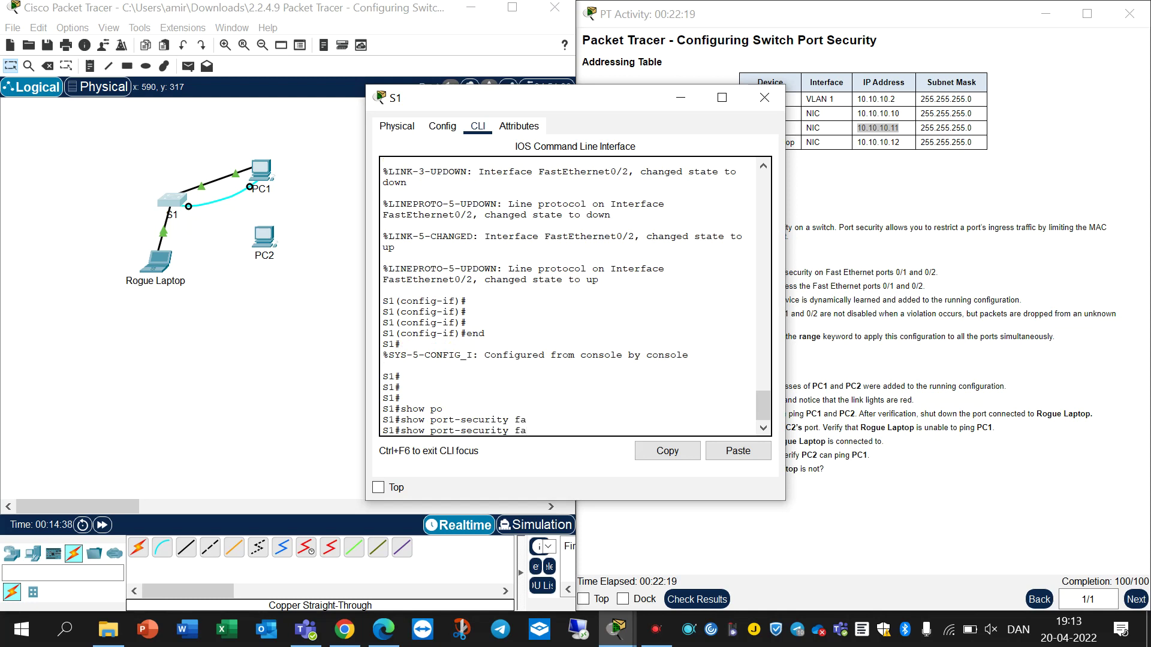
{"action": "type", "text": "st"}
{"action": "key", "text": "Tab"}
{"action": "key", "text": "BackSpace"}
{"action": "type", "text": "?"}
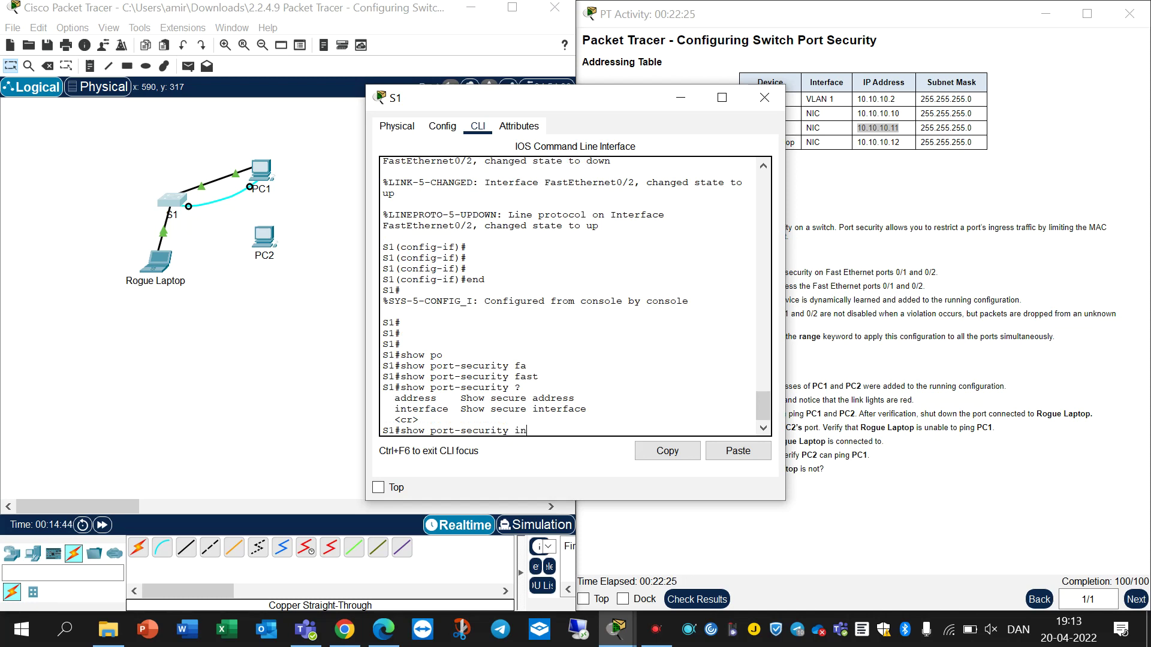
- Display S1's port security details with show port-security int fastEthernet 0/2, including its violations, and minimize the switch window
{"action": "type", "text": "int"}
{"action": "key", "text": "Tab"}
{"action": "type", "text": "?"}
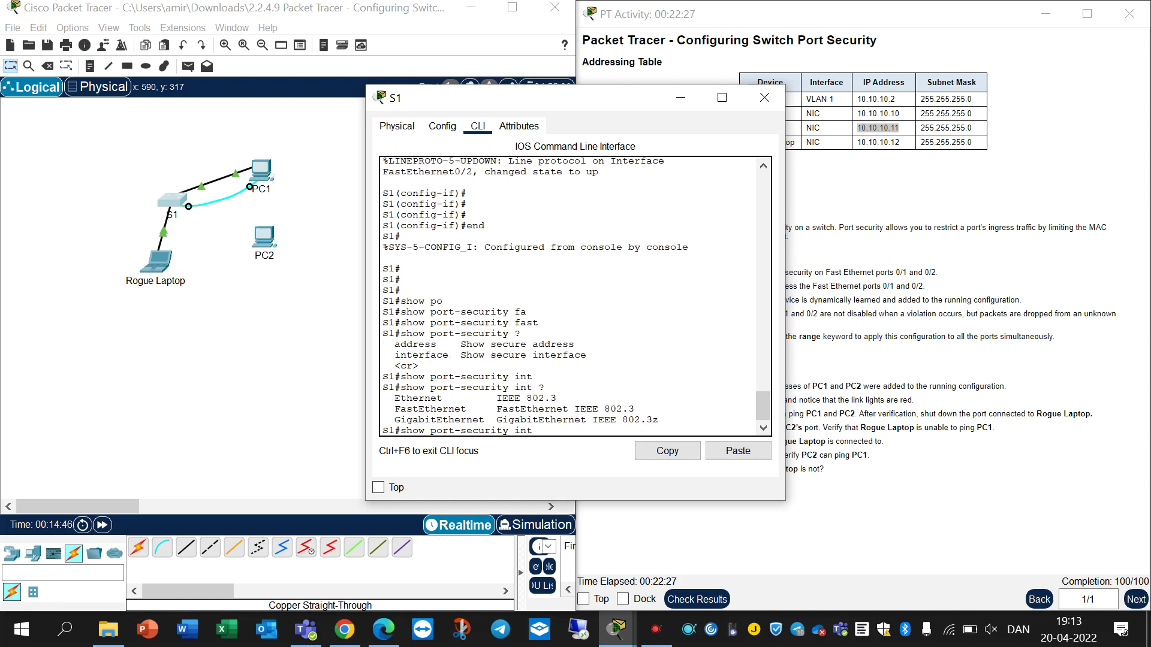
{"action": "type", "text": "fa"}
{"action": "key", "text": "Tab"}
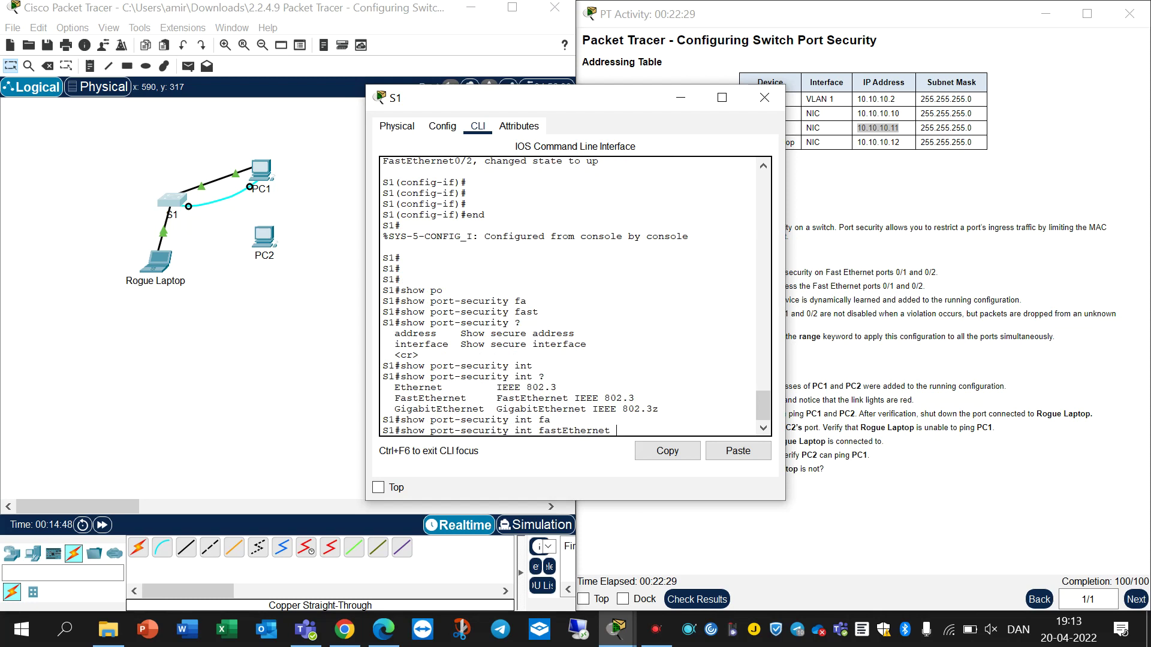
{"action": "type", "text": "0/2"}
{"action": "key", "text": "Return"}
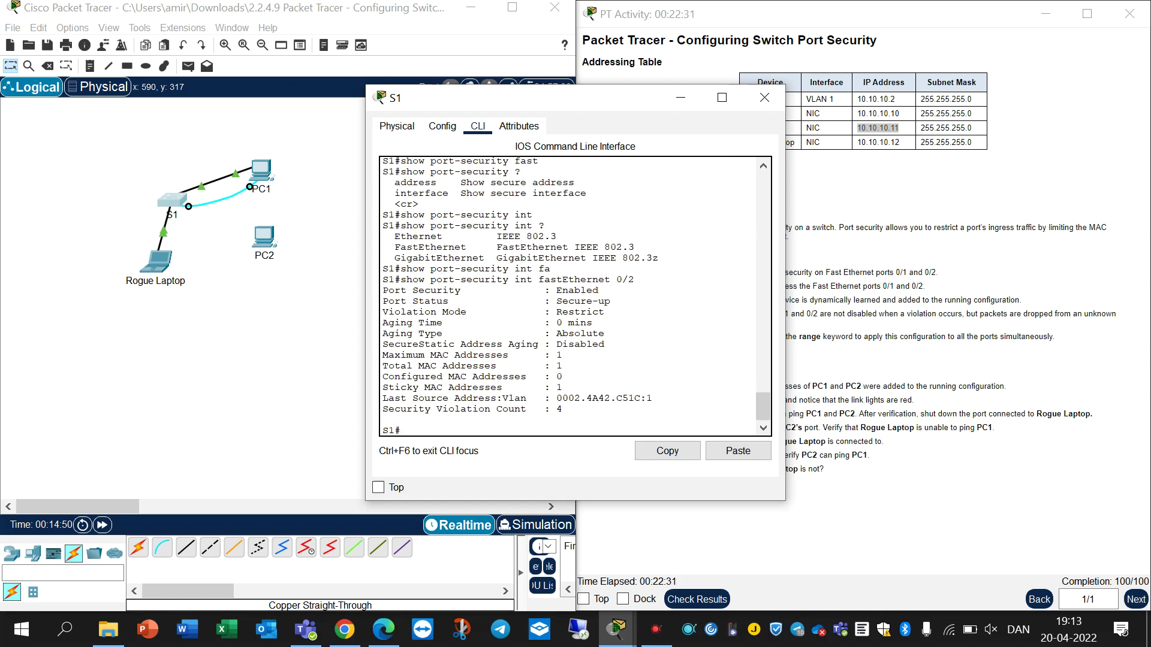
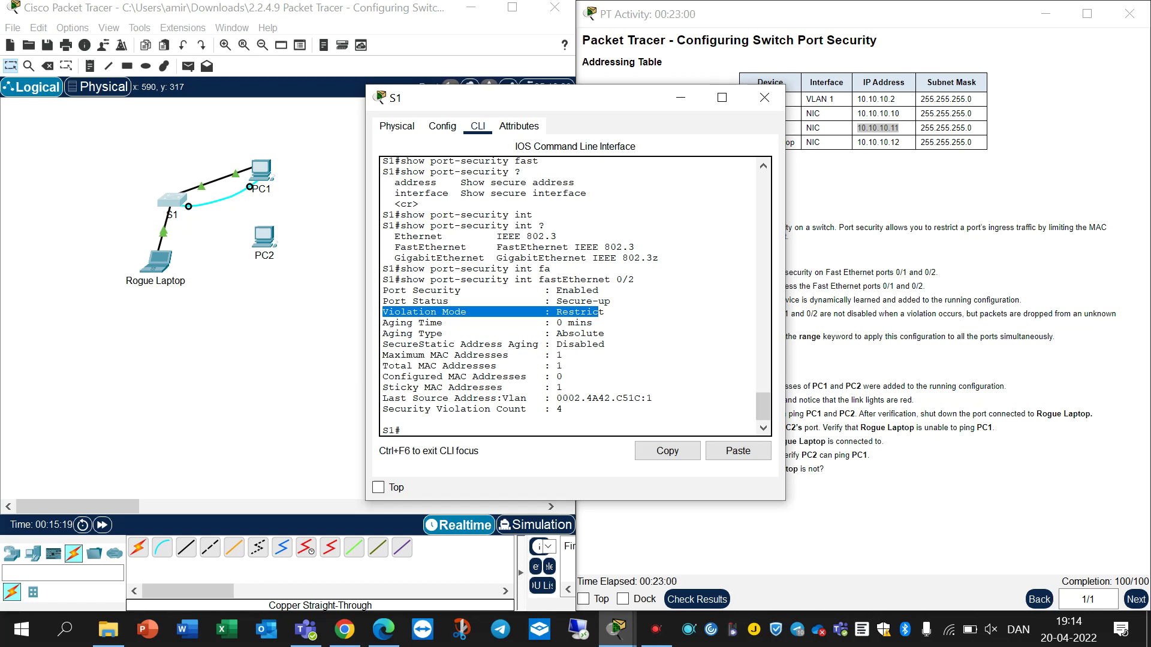
{"action": "left_click", "coordinate": [680, 97]}
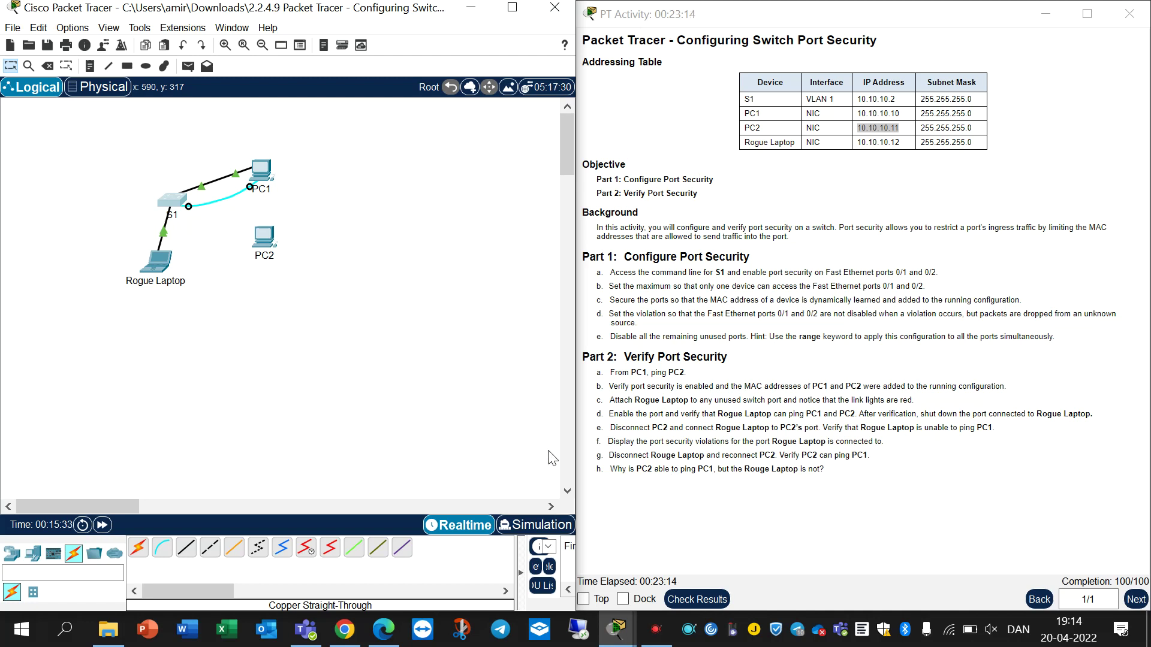
- Try to re-plug the existing cable between S1 and Rogue Laptop onto PC2
{"action": "left_click", "coordinate": [166, 232]}
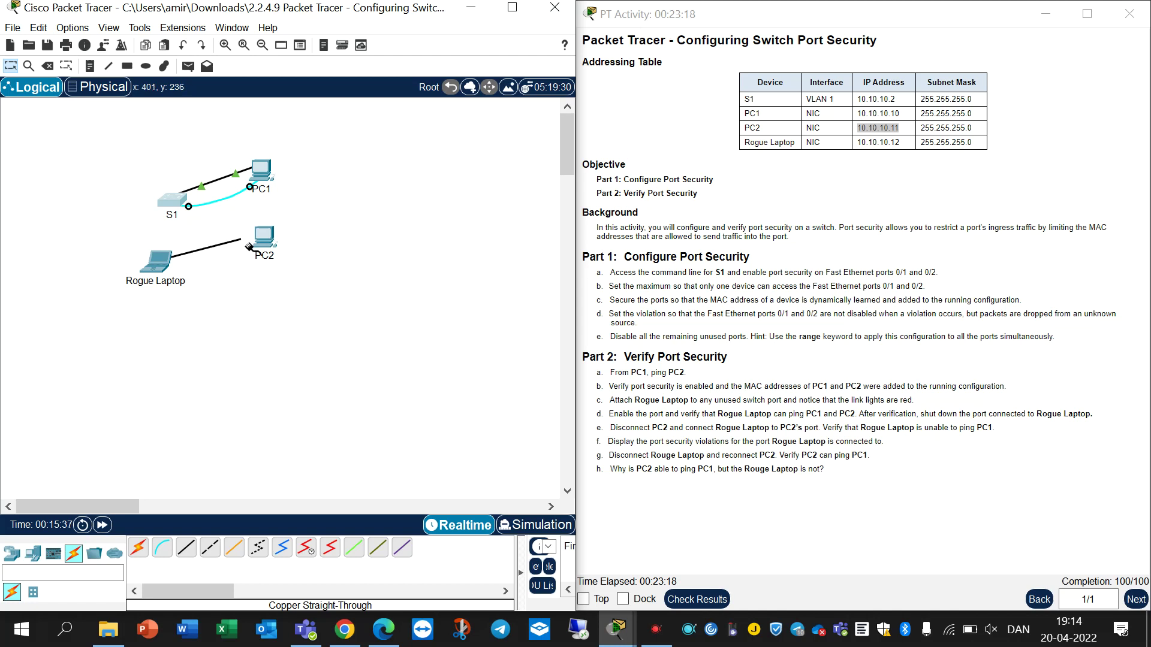
{"action": "left_click", "coordinate": [160, 256]}
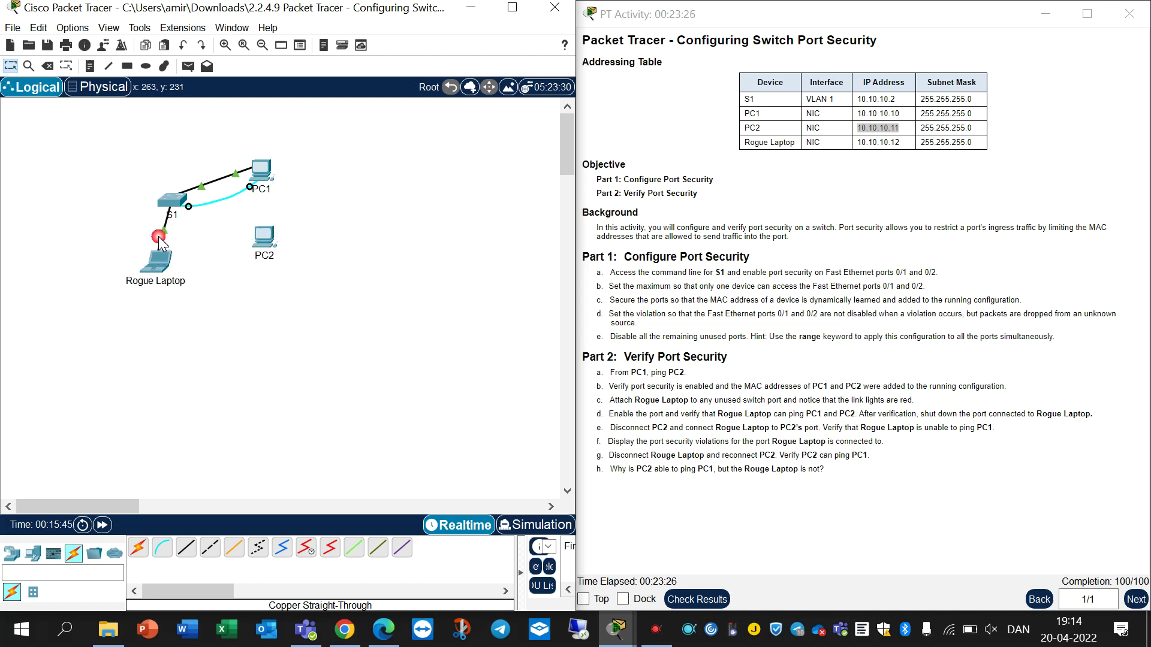
{"action": "left_click", "coordinate": [172, 200]}
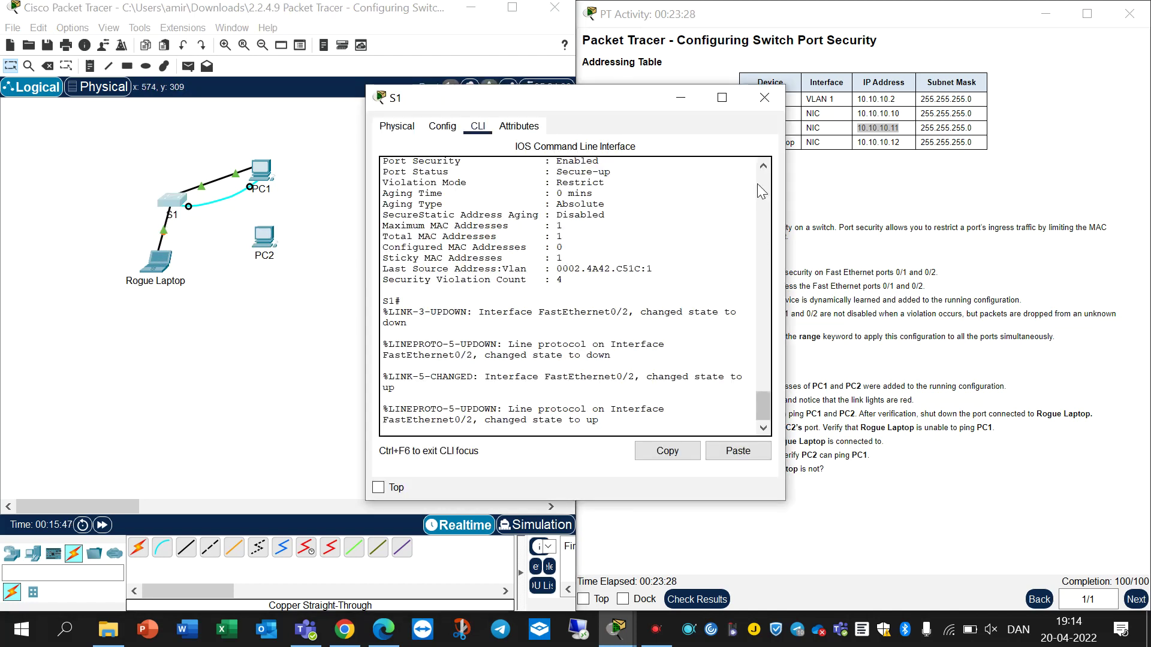
{"action": "left_click", "coordinate": [764, 97]}
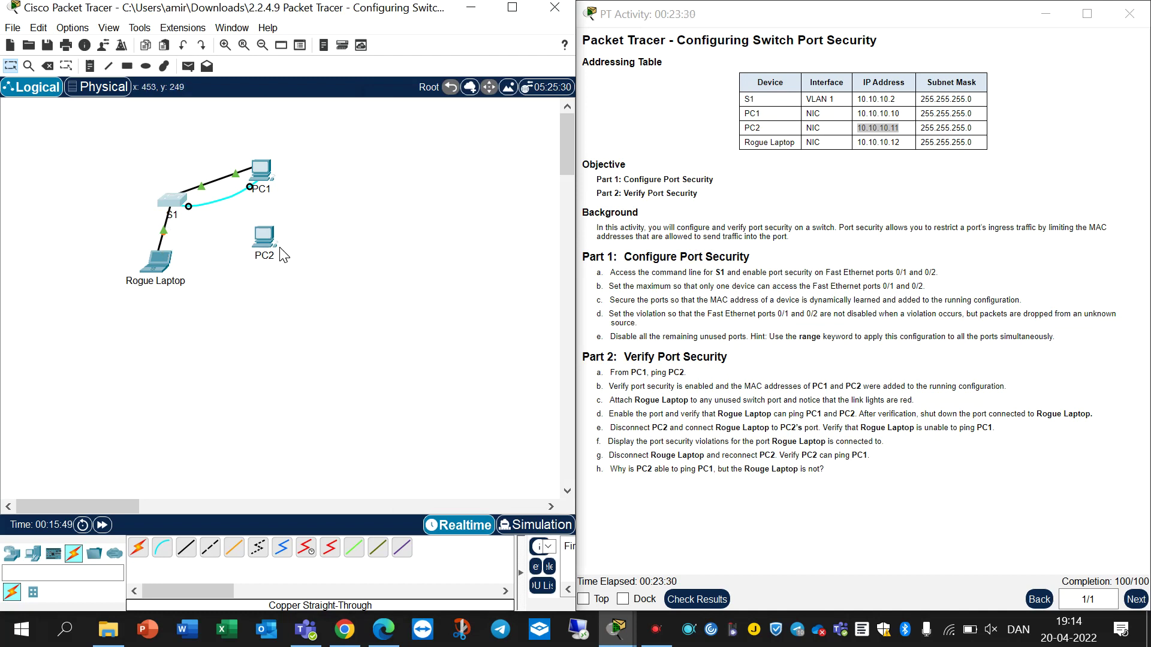
{"action": "left_click", "coordinate": [175, 216]}
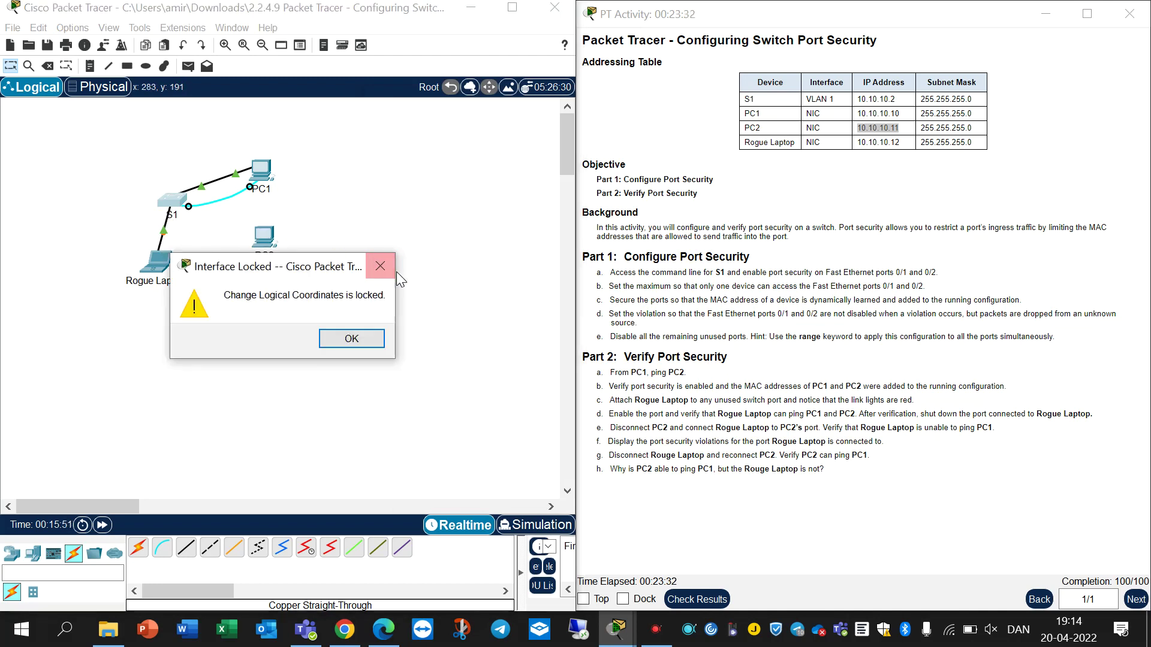
{"action": "left_click", "coordinate": [380, 262]}
{"action": "left_click", "coordinate": [217, 257]}
{"action": "left_click_drag", "start_coordinate": [161, 247], "coordinate": [246, 277]}
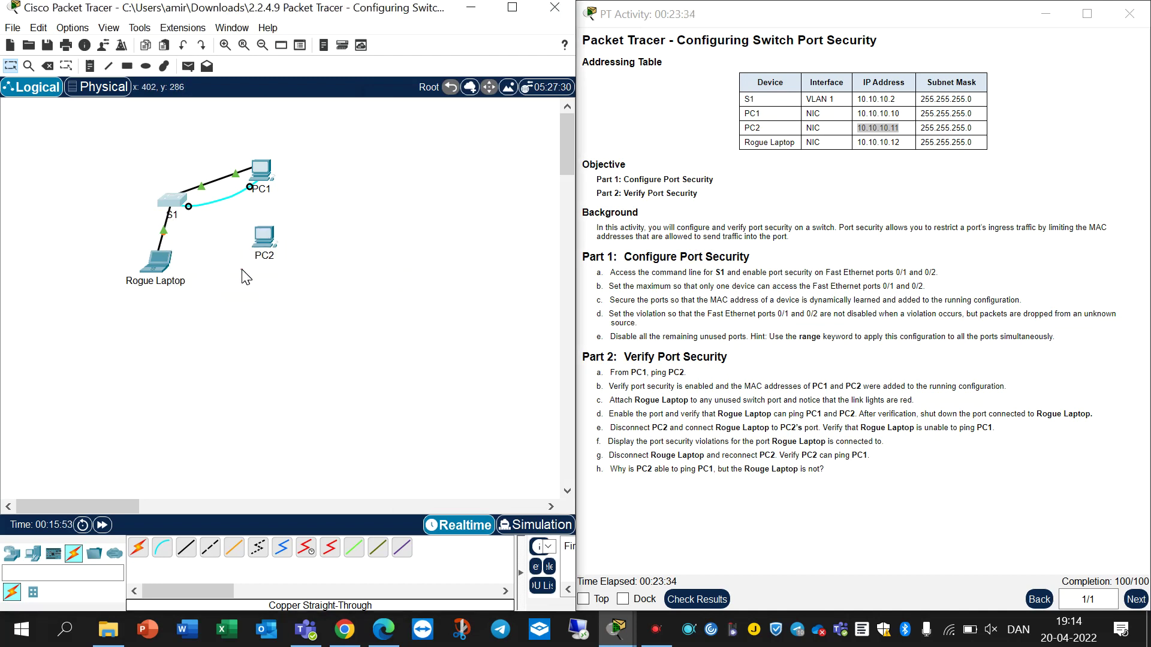
{"action": "left_click", "coordinate": [352, 338]}
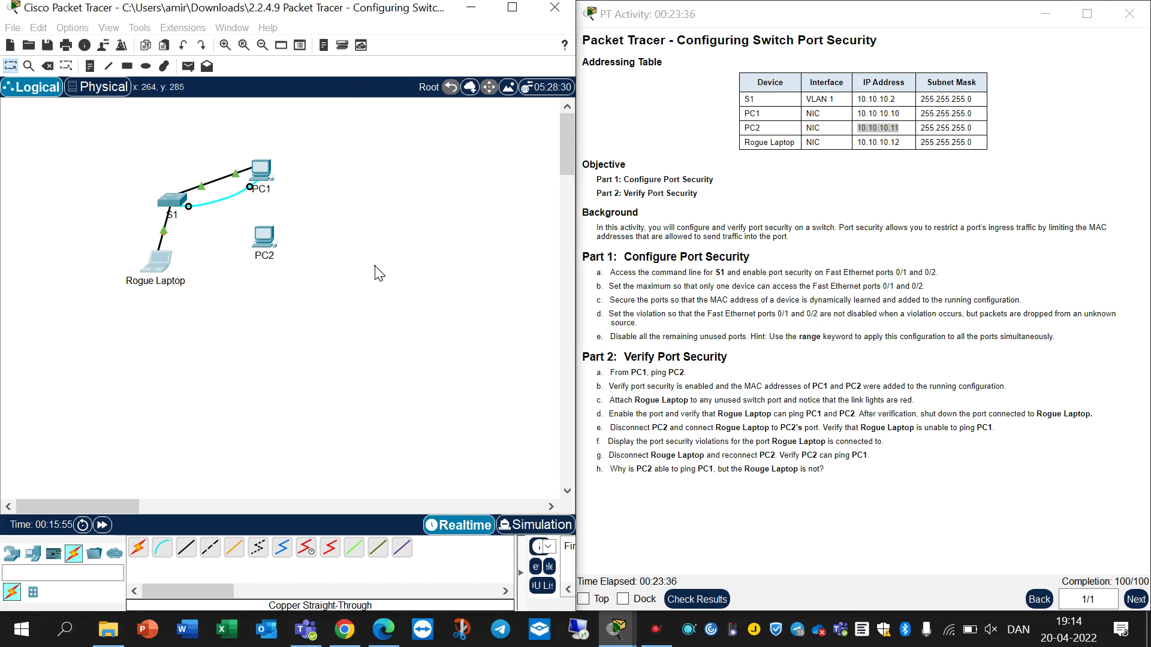
{"action": "left_click", "coordinate": [157, 261]}
{"action": "left_click", "coordinate": [198, 246]}
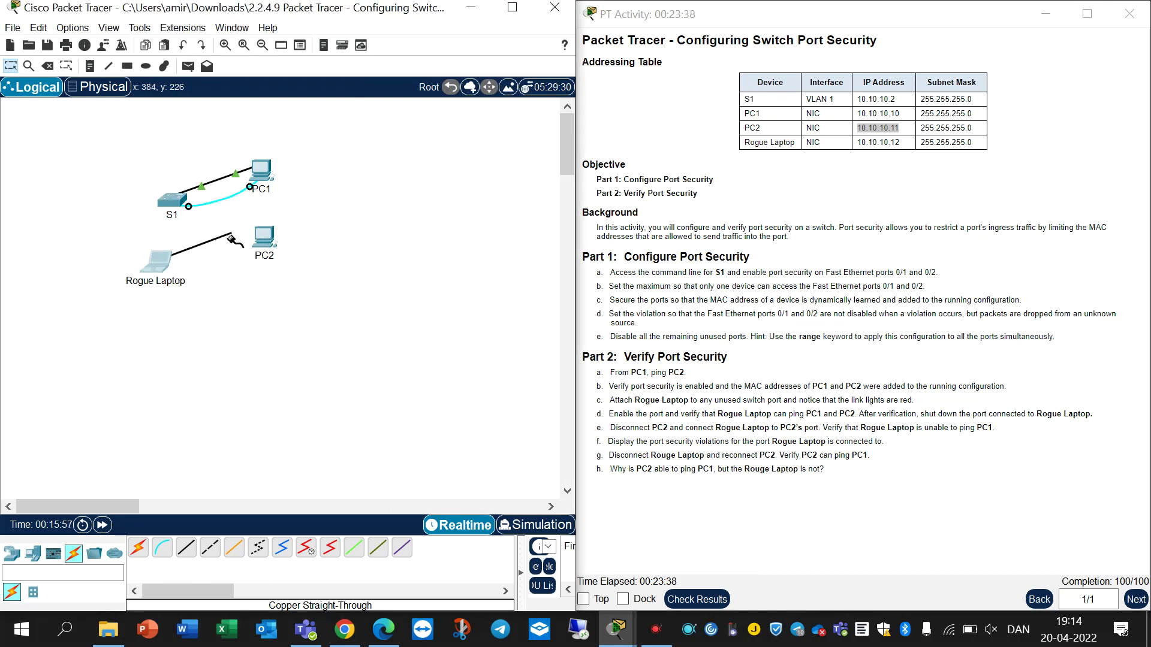
{"action": "left_click", "coordinate": [171, 202]}
{"action": "left_click", "coordinate": [173, 204]}
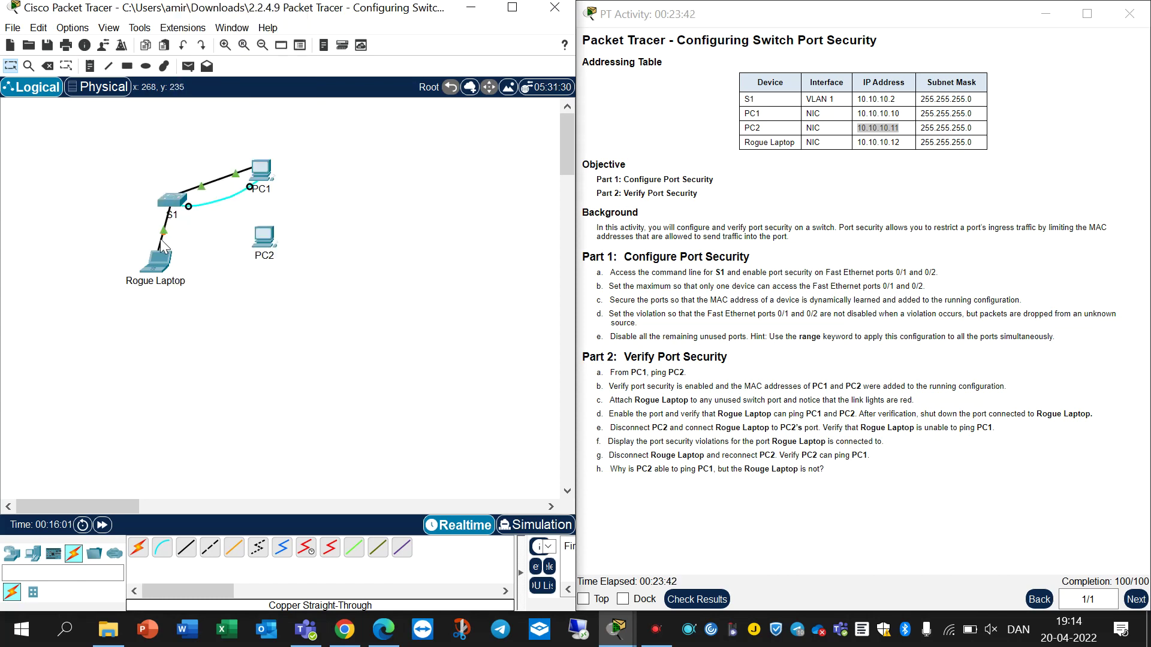
{"action": "left_click", "coordinate": [187, 258]}
{"action": "left_click", "coordinate": [190, 229]}
- Delete the cable between S1 and Rogue Laptop, and connect S1's FastEthernet0/2 to PC2's FastEthernet0 with a copper straight-through cable
{"action": "left_click", "coordinate": [47, 66]}
{"action": "left_click", "coordinate": [163, 233]}
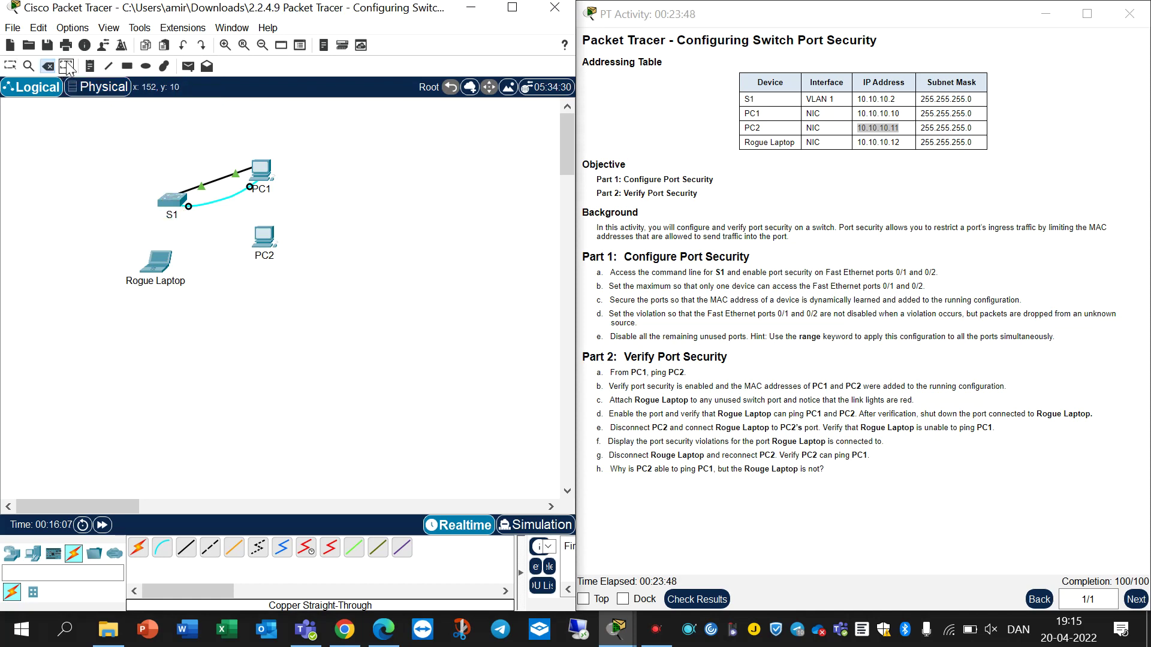
{"action": "left_click", "coordinate": [191, 546]}
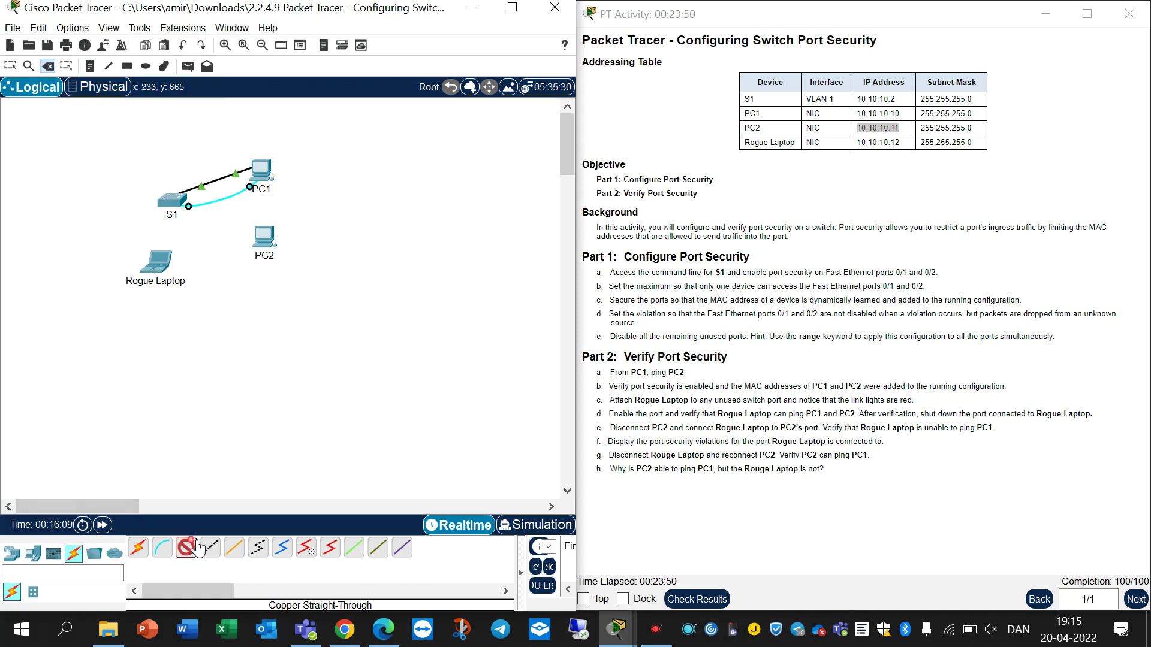
{"action": "left_click", "coordinate": [178, 207]}
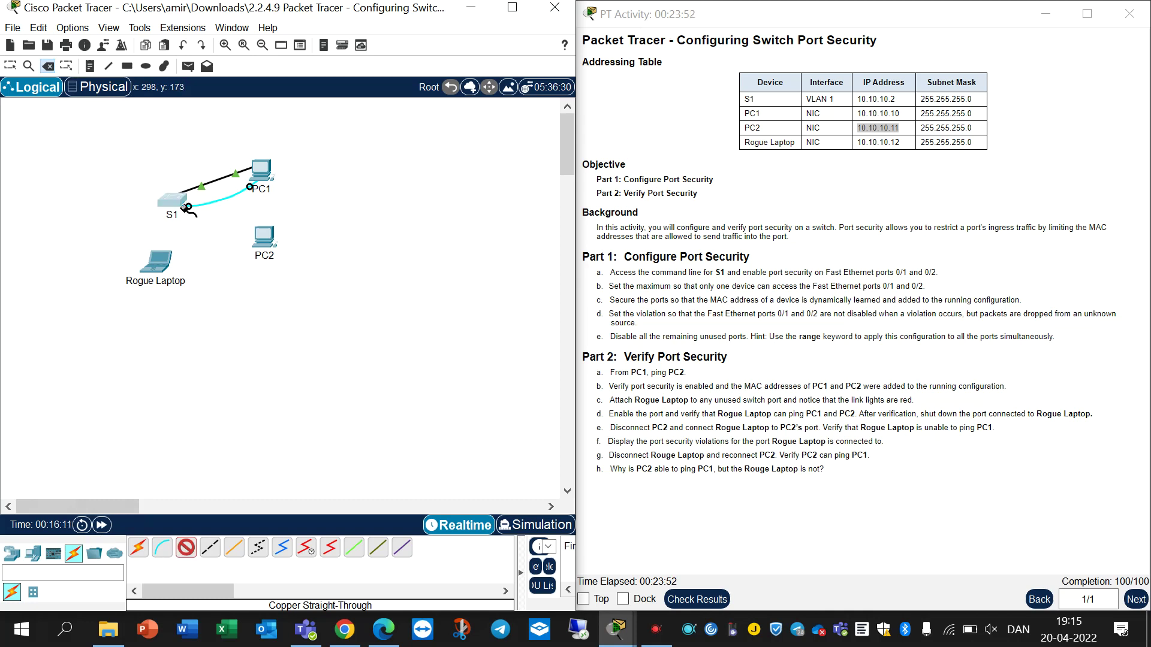
{"action": "left_click", "coordinate": [260, 30]}
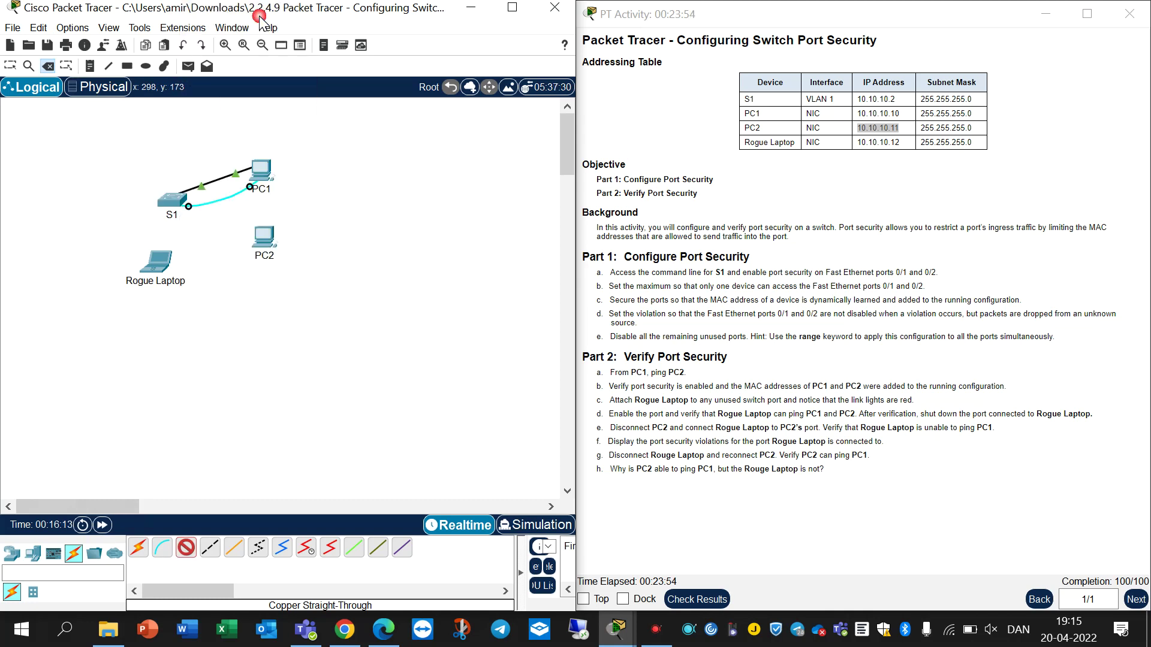
{"action": "left_click", "coordinate": [268, 236]}
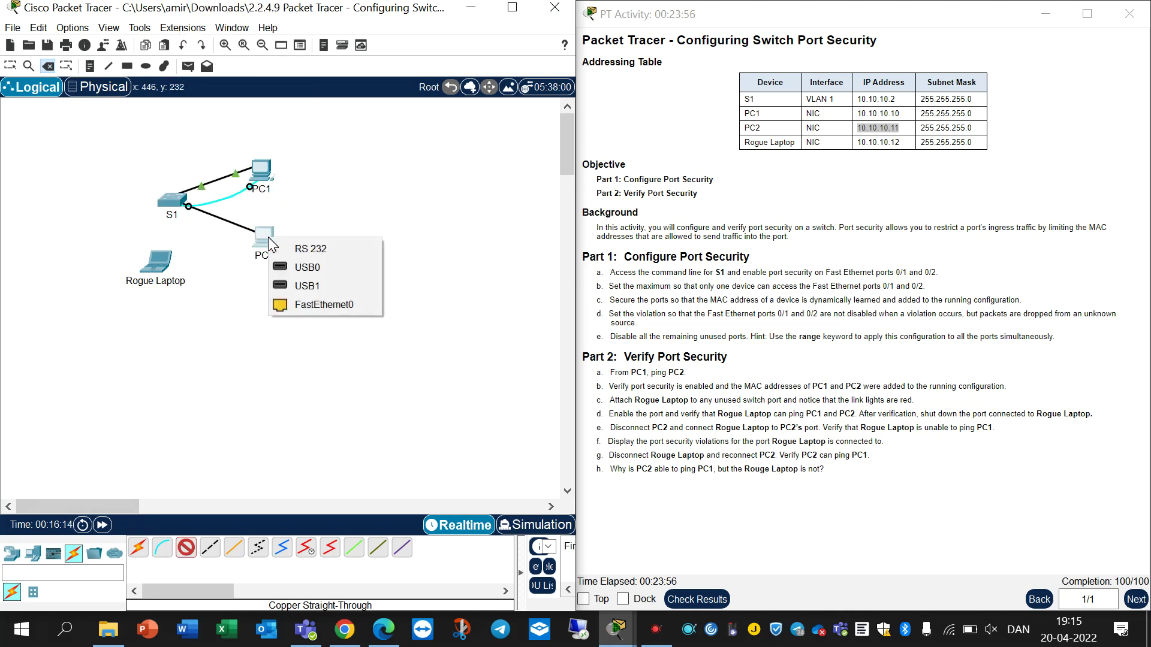
{"action": "left_click", "coordinate": [298, 305]}
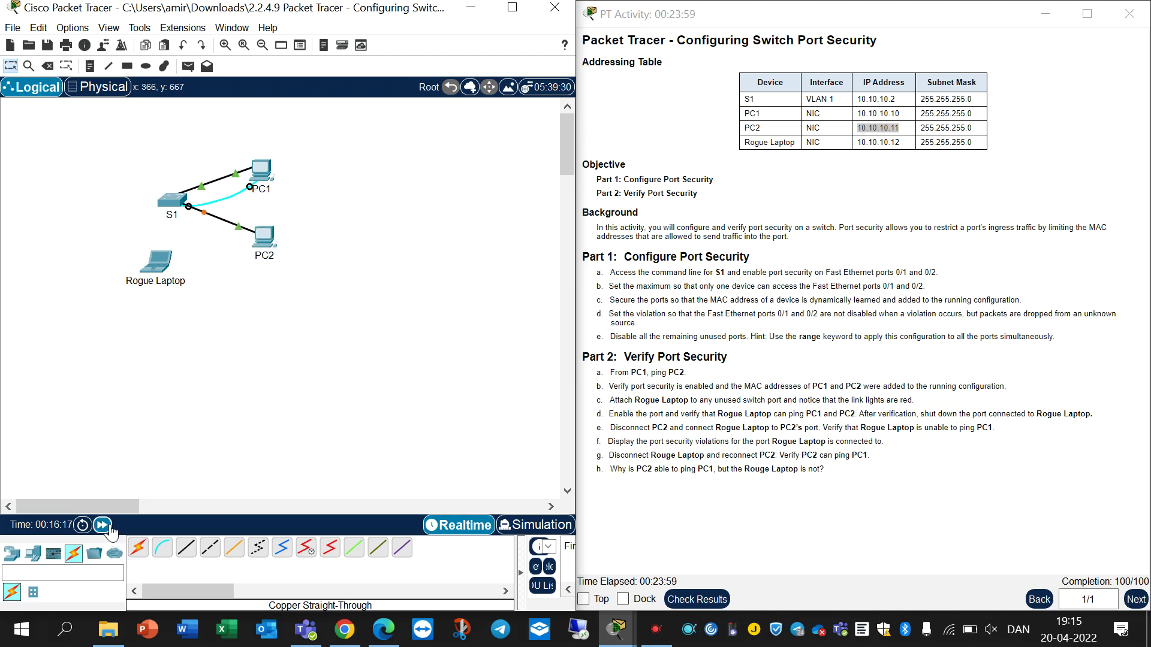
- Fast-forward the simulation time and ping 10.10.10.11 from PC2's Command Prompt, moving its window clear of the topology
{"action": "left_click", "coordinate": [102, 524]}
{"action": "left_click", "coordinate": [267, 241]}
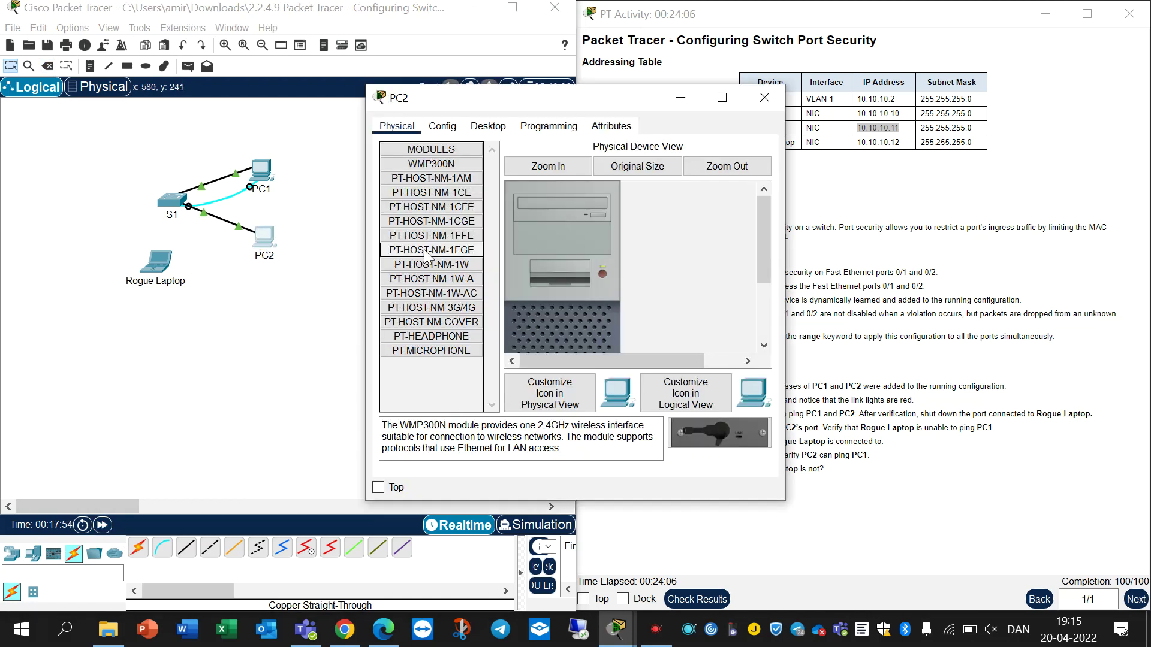
{"action": "left_click", "coordinate": [491, 131]}
{"action": "left_click", "coordinate": [626, 179]}
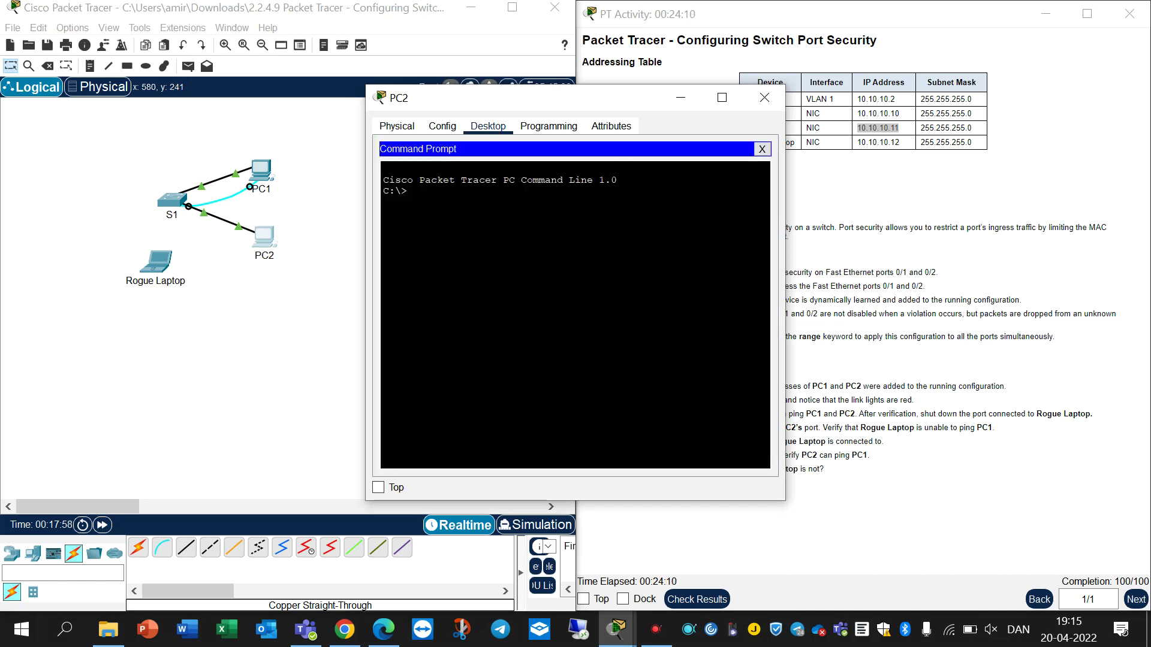
{"action": "type", "text": "ping 10.10"}
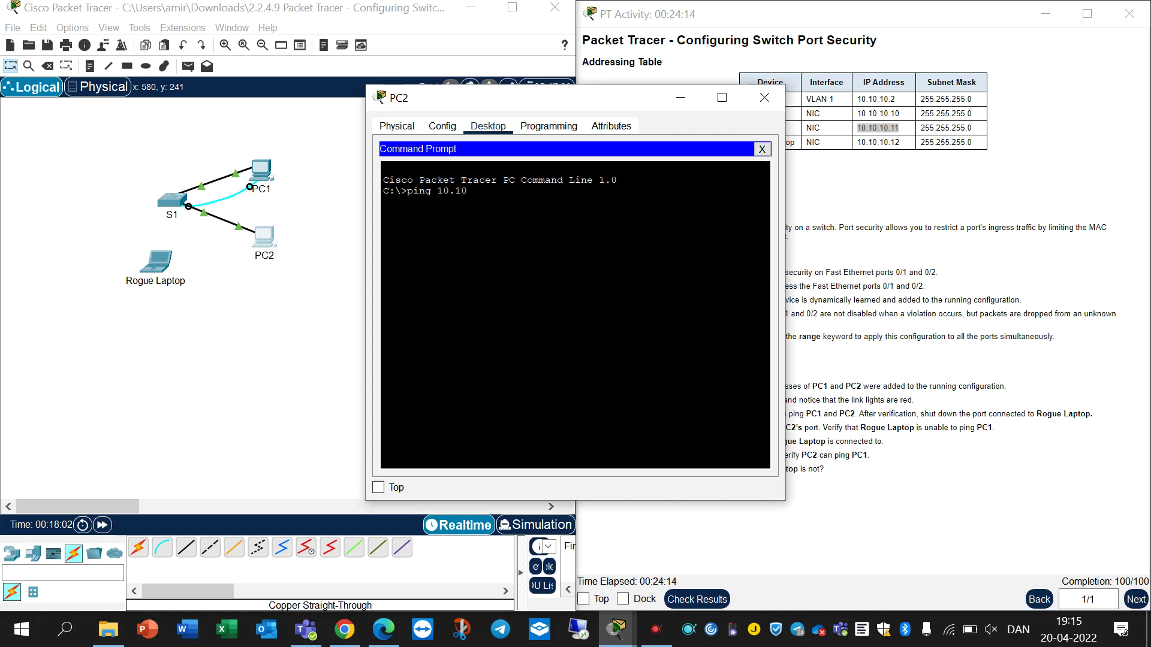
{"action": "type", "text": ".10.11"}
{"action": "key", "text": "Return"}
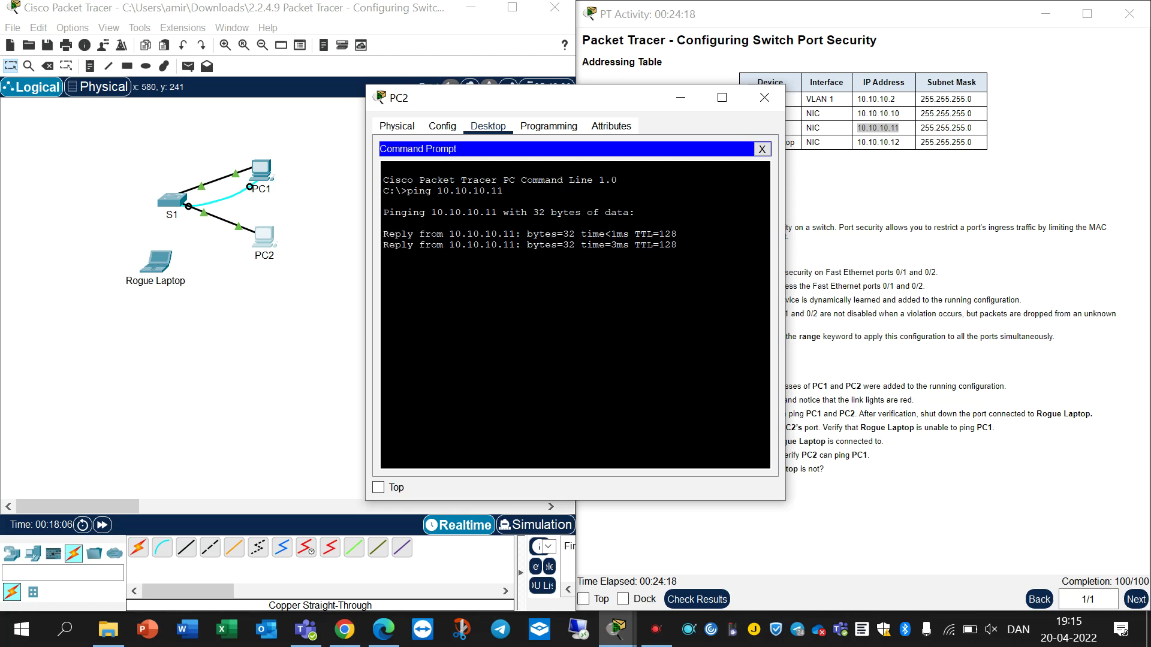
{"action": "left_click_drag", "start_coordinate": [616, 98], "coordinate": [377, 82]}
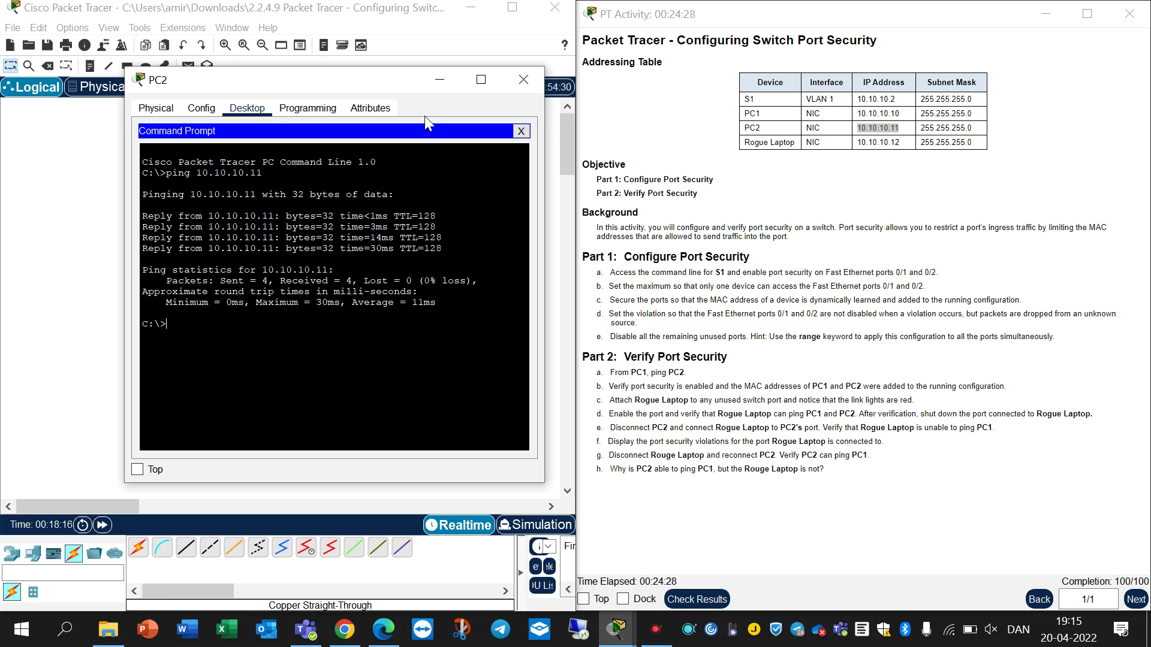
{"action": "left_click_drag", "start_coordinate": [362, 86], "coordinate": [604, 155]}
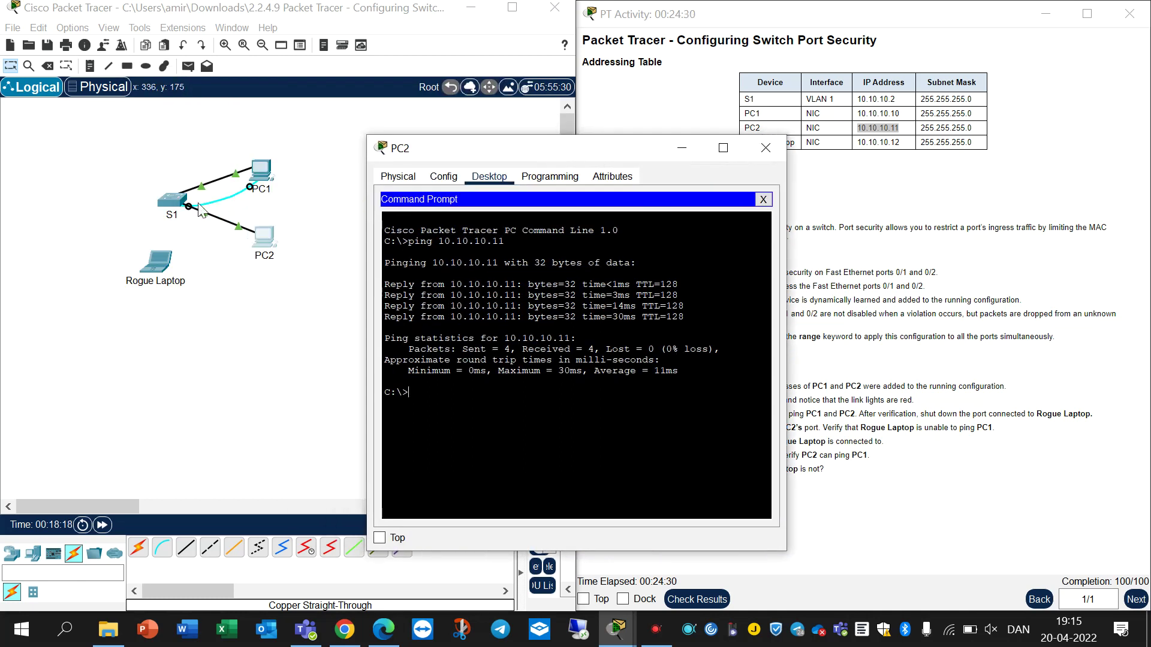
- Display S1's running configuration with show run and examine FastEthernet0/2's port-security lines, including the sticky MAC address and violation mode
{"action": "left_click", "coordinate": [170, 204]}
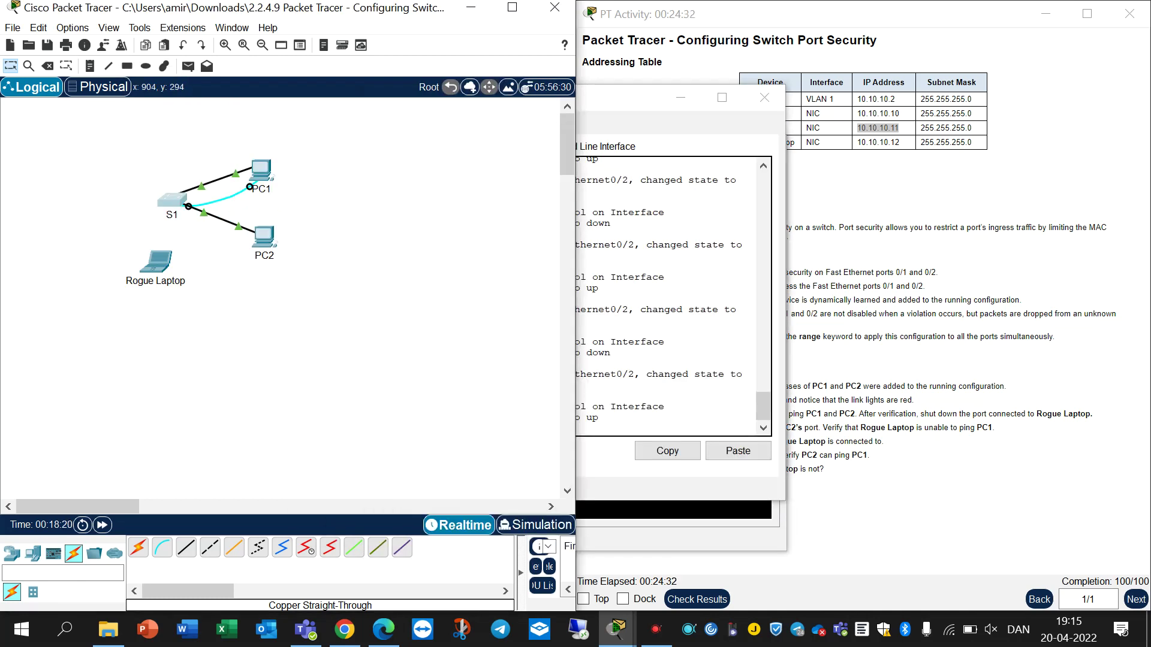
{"action": "key", "text": "Return"}
{"action": "key", "text": "Return"}
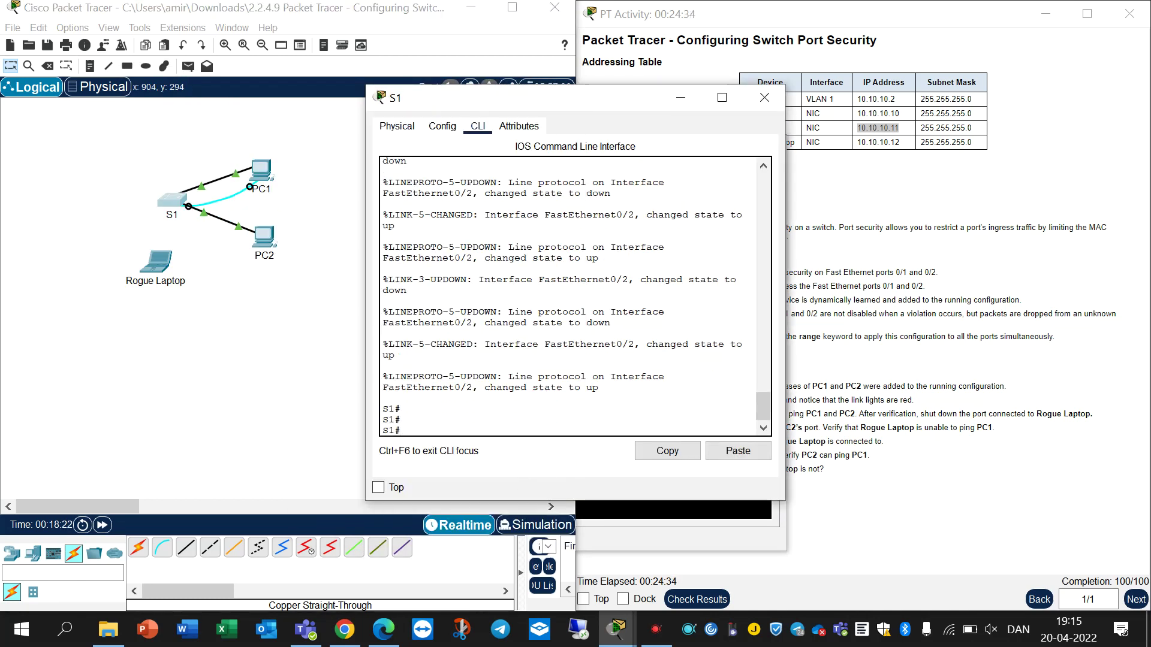
{"action": "type", "text": "show run"}
{"action": "key", "text": "Return"}
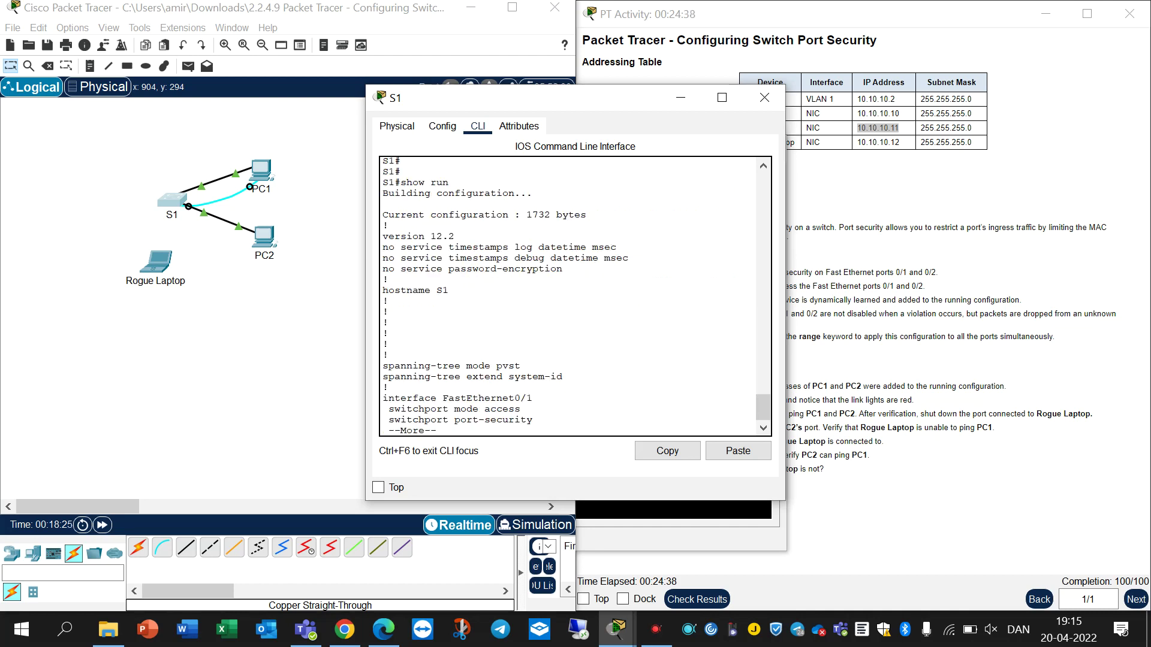
{"action": "key", "text": "space"}
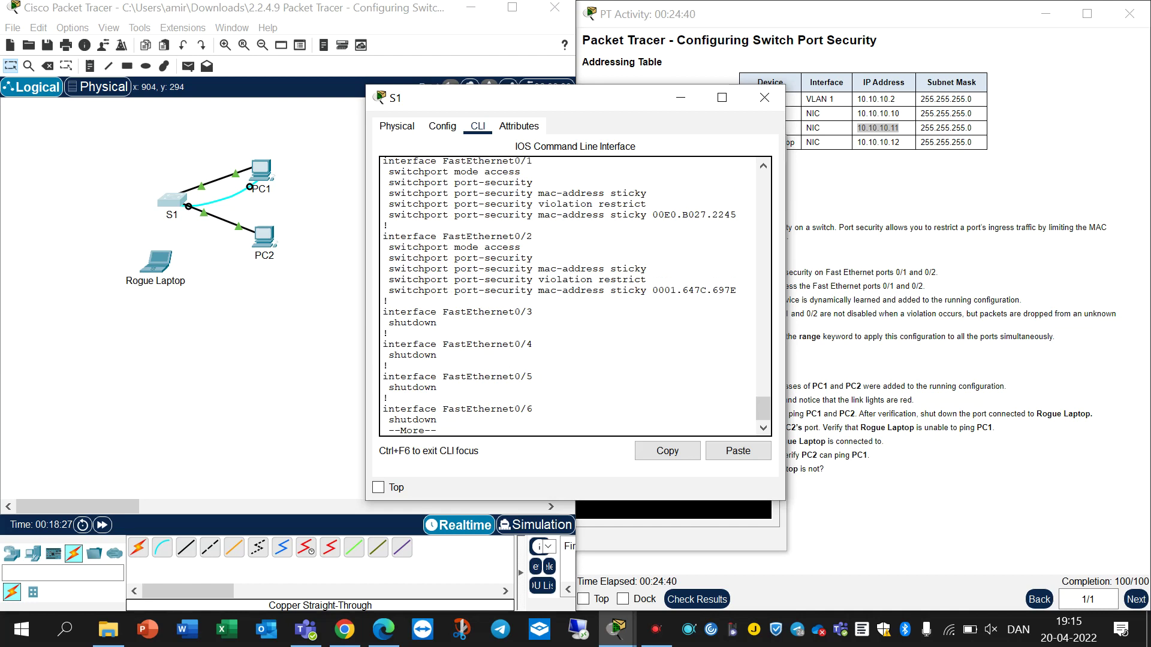
{"action": "left_click_drag", "start_coordinate": [737, 290], "coordinate": [652, 290]}
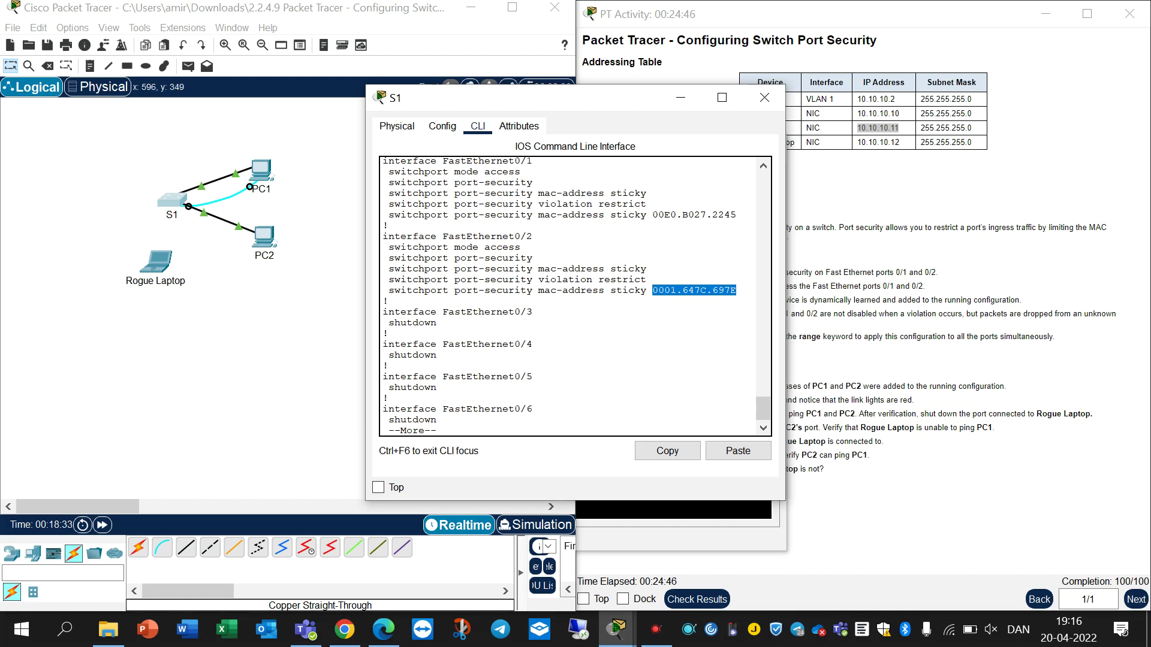
{"action": "left_click_drag", "start_coordinate": [538, 269], "coordinate": [647, 269]}
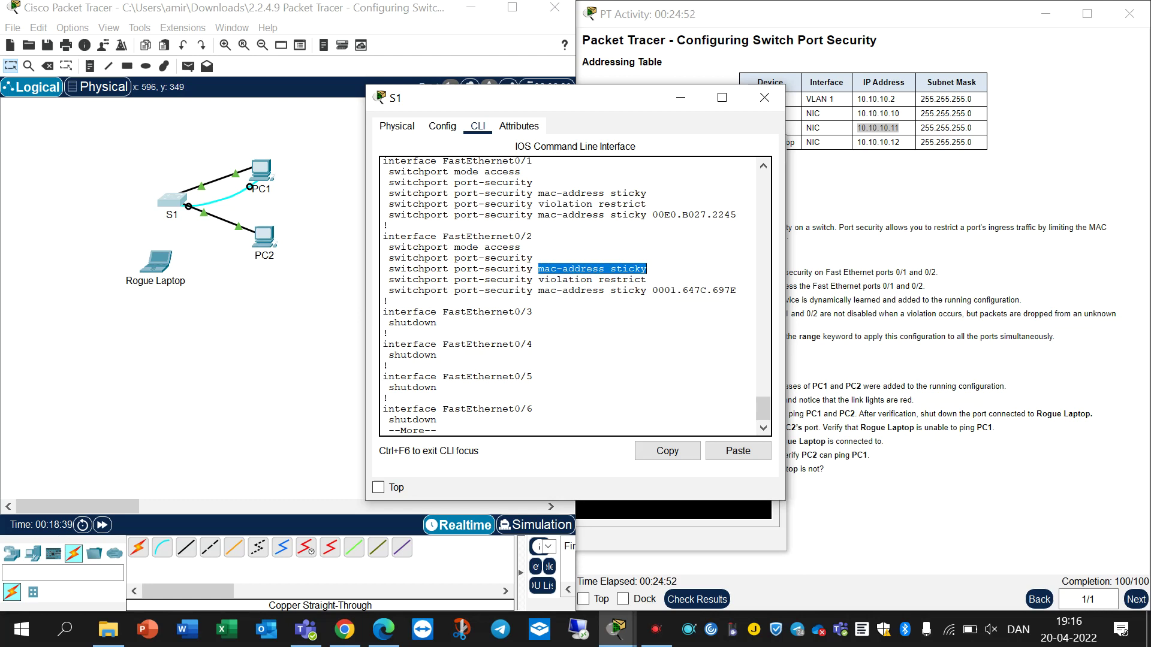
{"action": "left_click_drag", "start_coordinate": [538, 269], "coordinate": [646, 279]}
{"action": "left_click", "coordinate": [532, 258]}
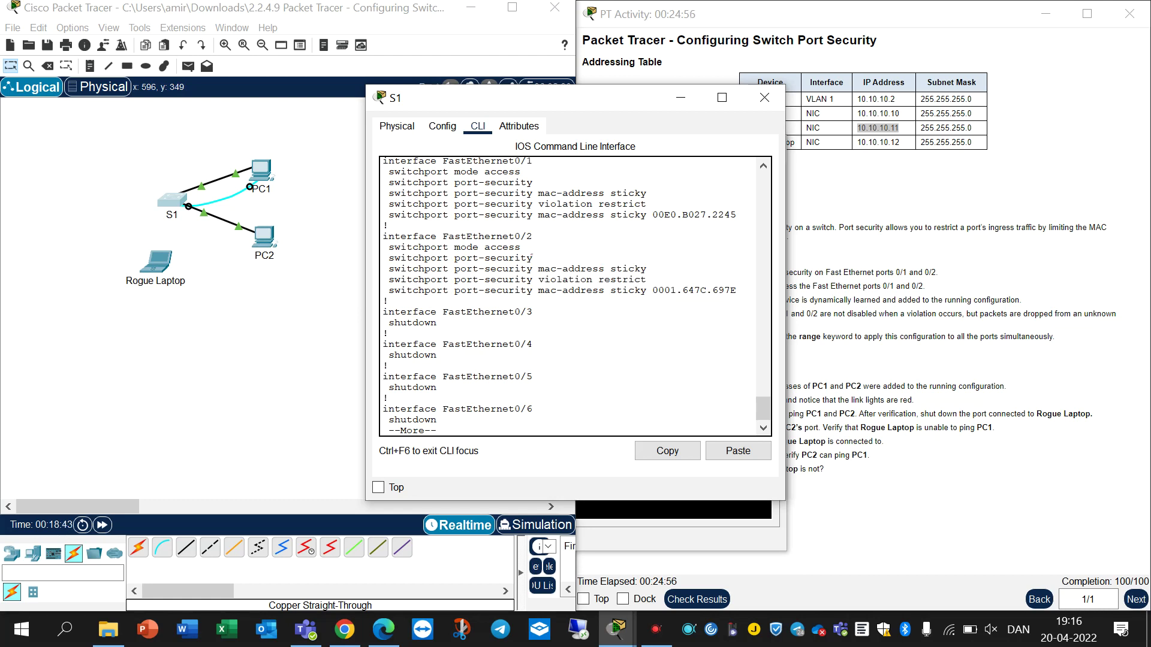